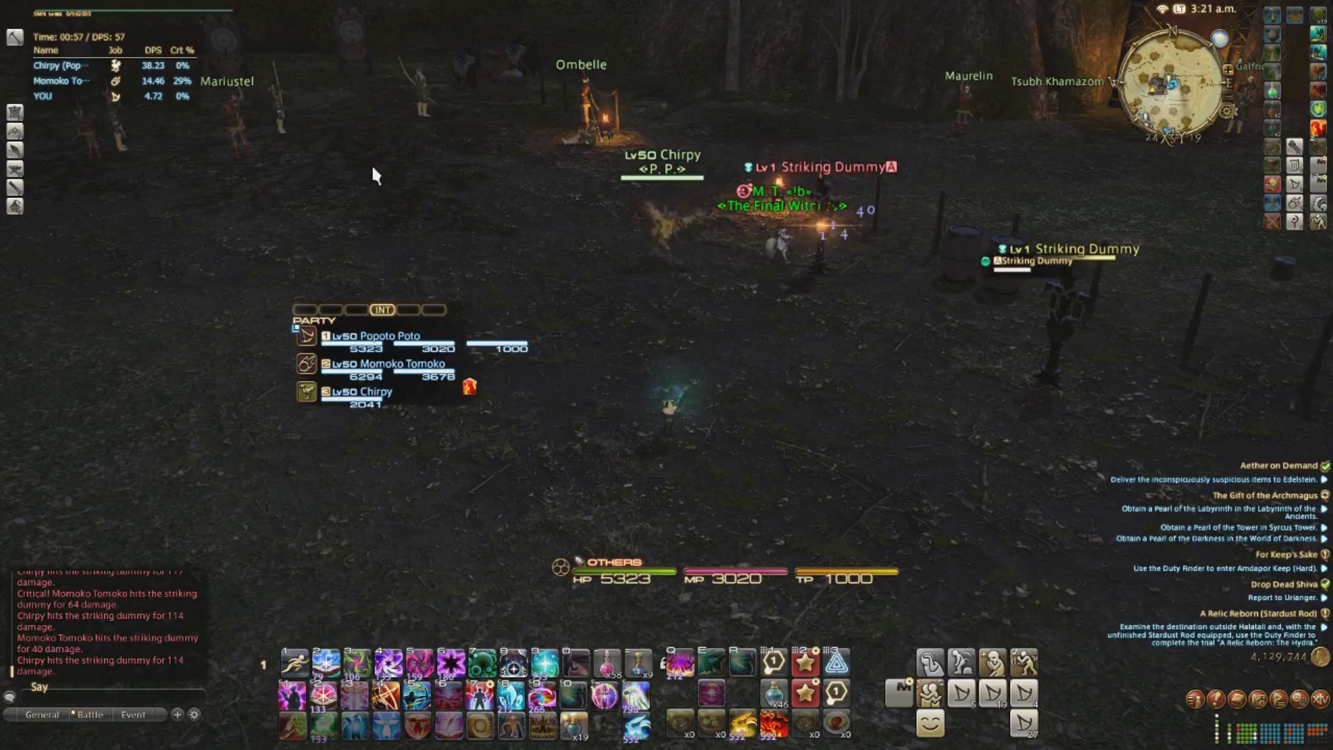
# Switch to Advanced Combat Tracker to view the current encounter, show its mini window and return to the game.
pyautogui.hotkey('alt', 'Tab')
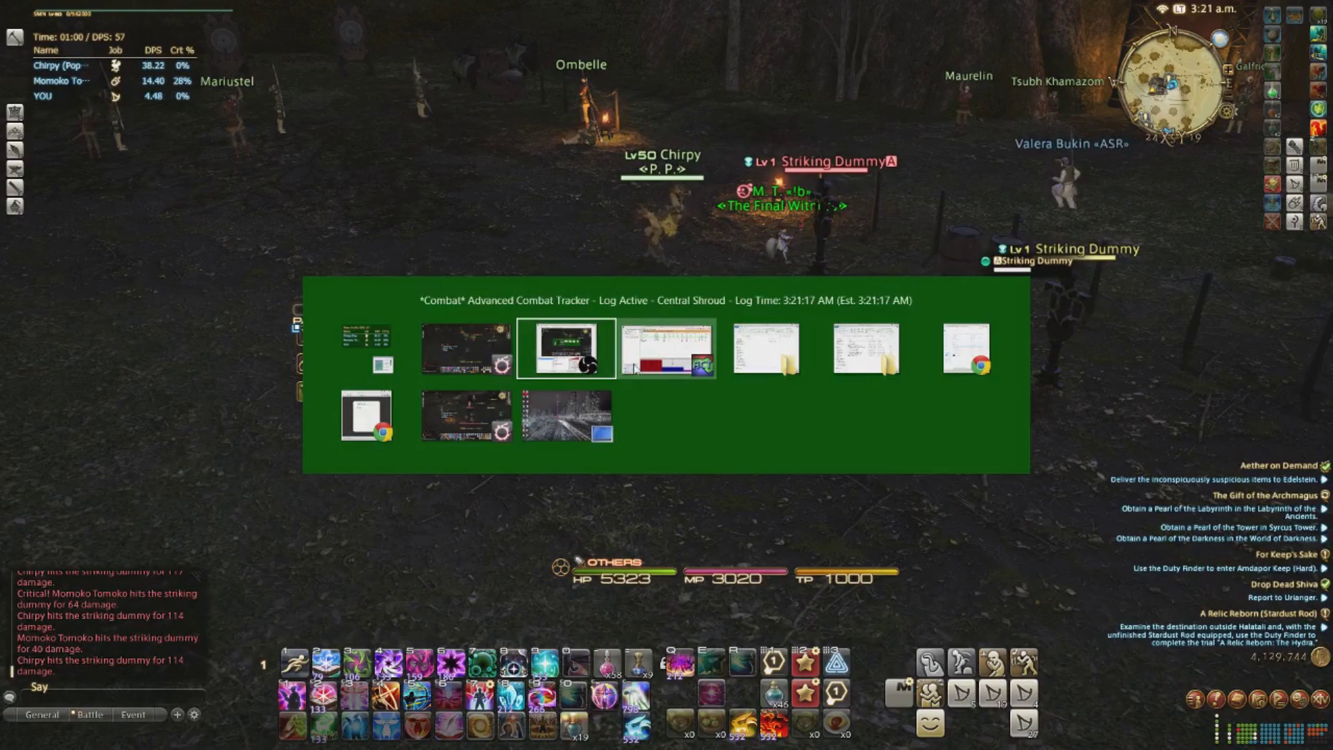
pyautogui.click(624, 371)
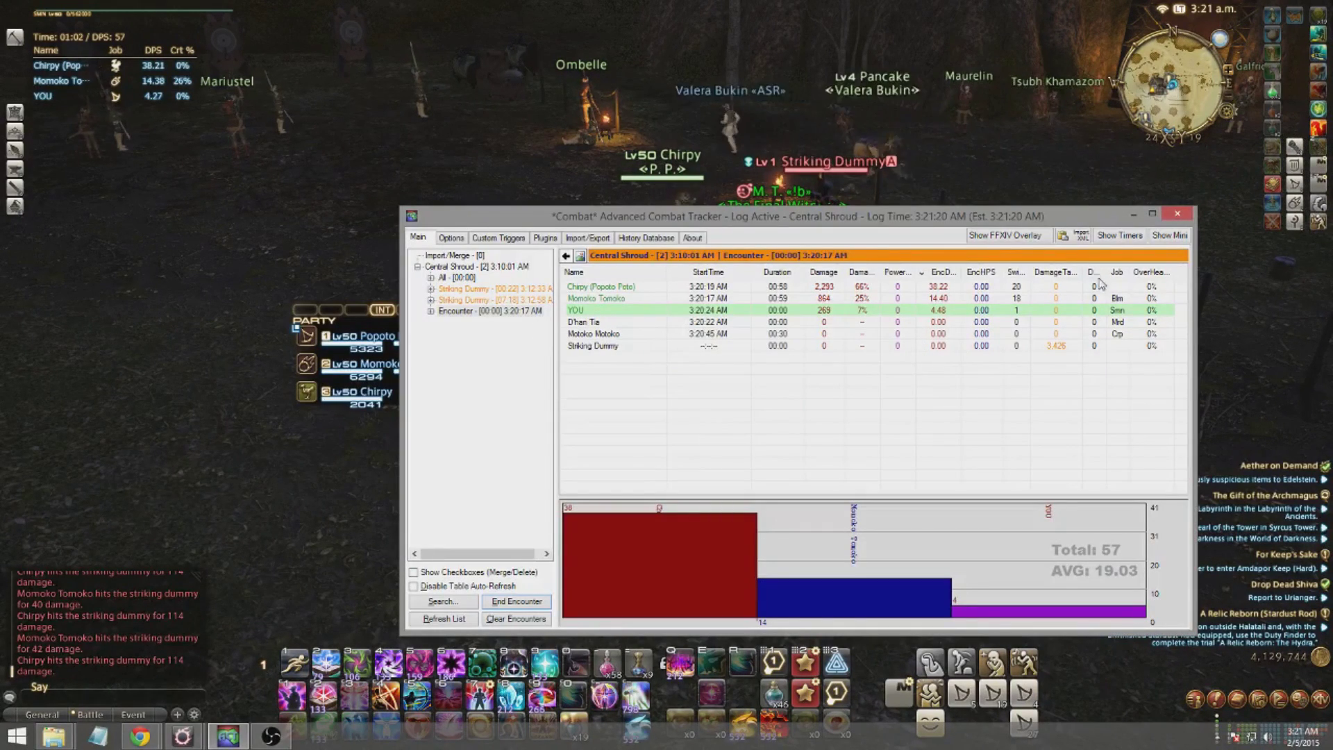
pyautogui.click(1170, 236)
pyautogui.click(214, 299)
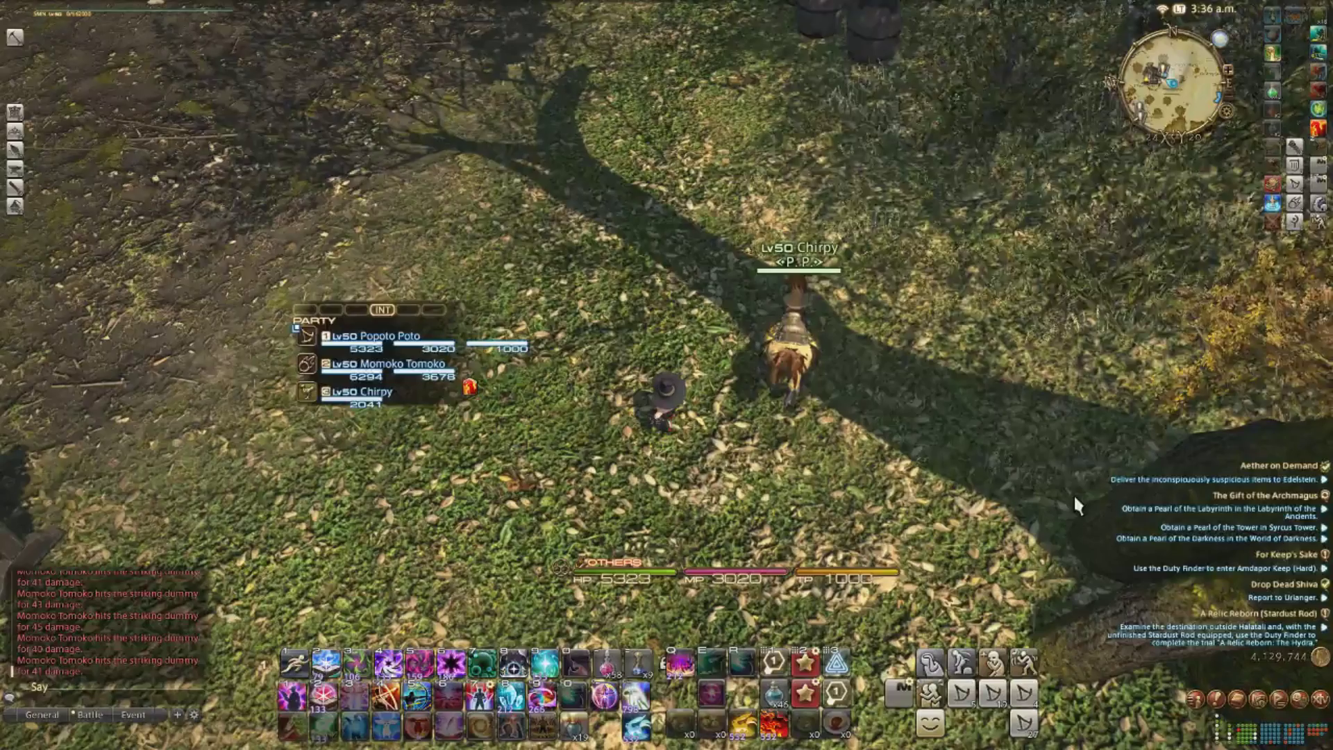
# Open the downloaded Build.zip from the browser and copy the Build folder inside it.
pyautogui.hotkey('alt', 'Tab')
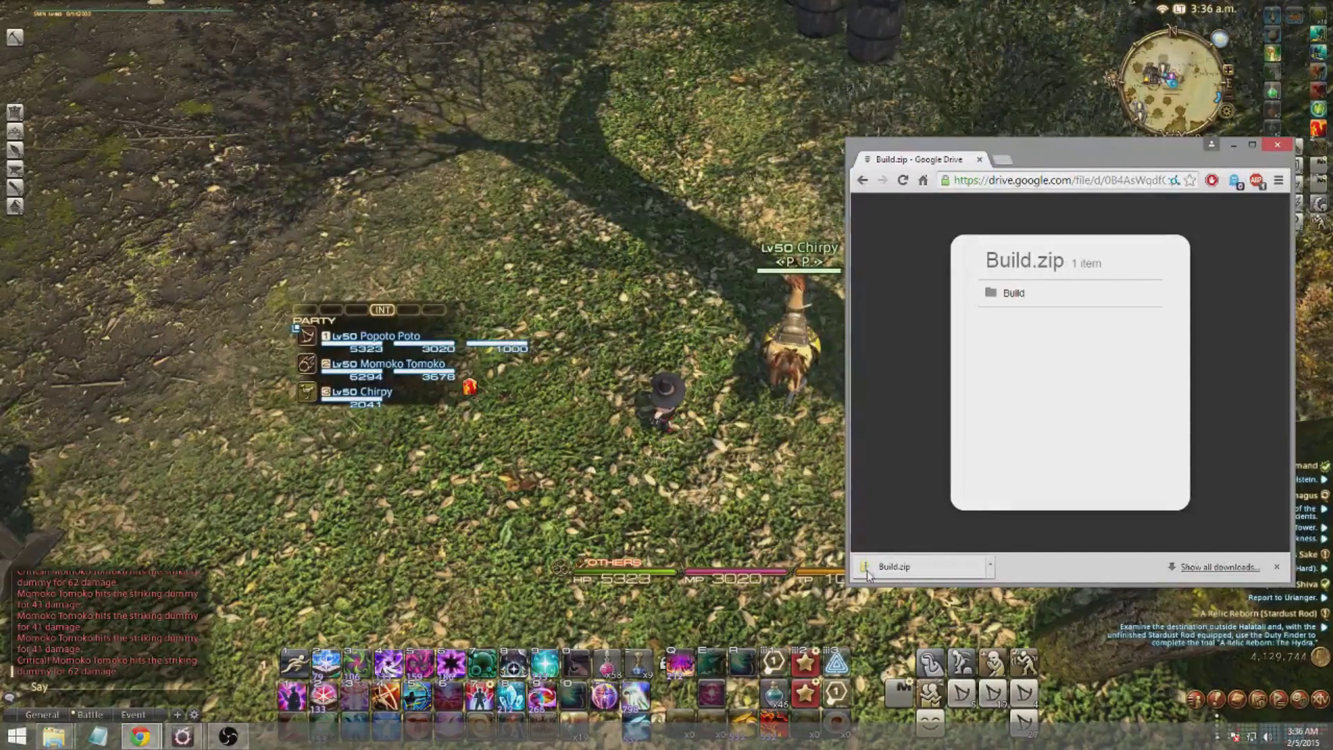
pyautogui.click(893, 566)
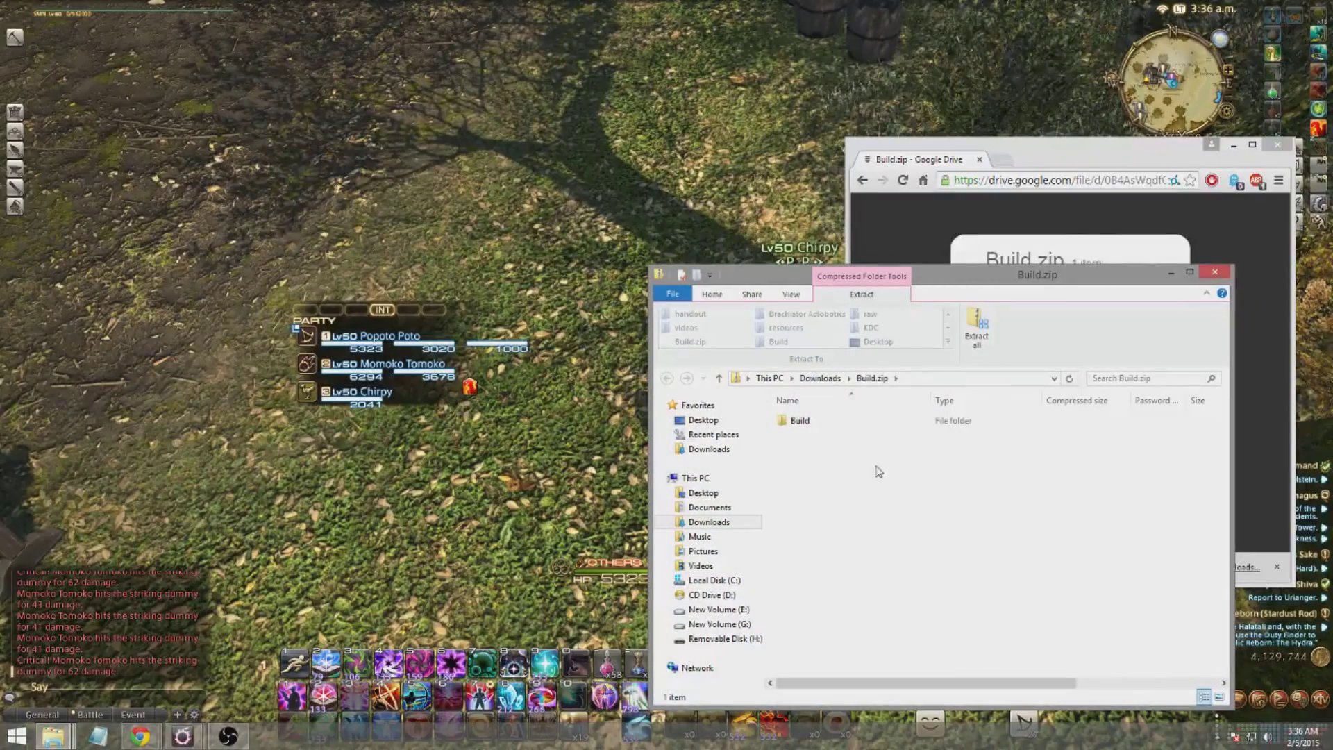
pyautogui.click(800, 422)
pyautogui.rightClick(805, 426)
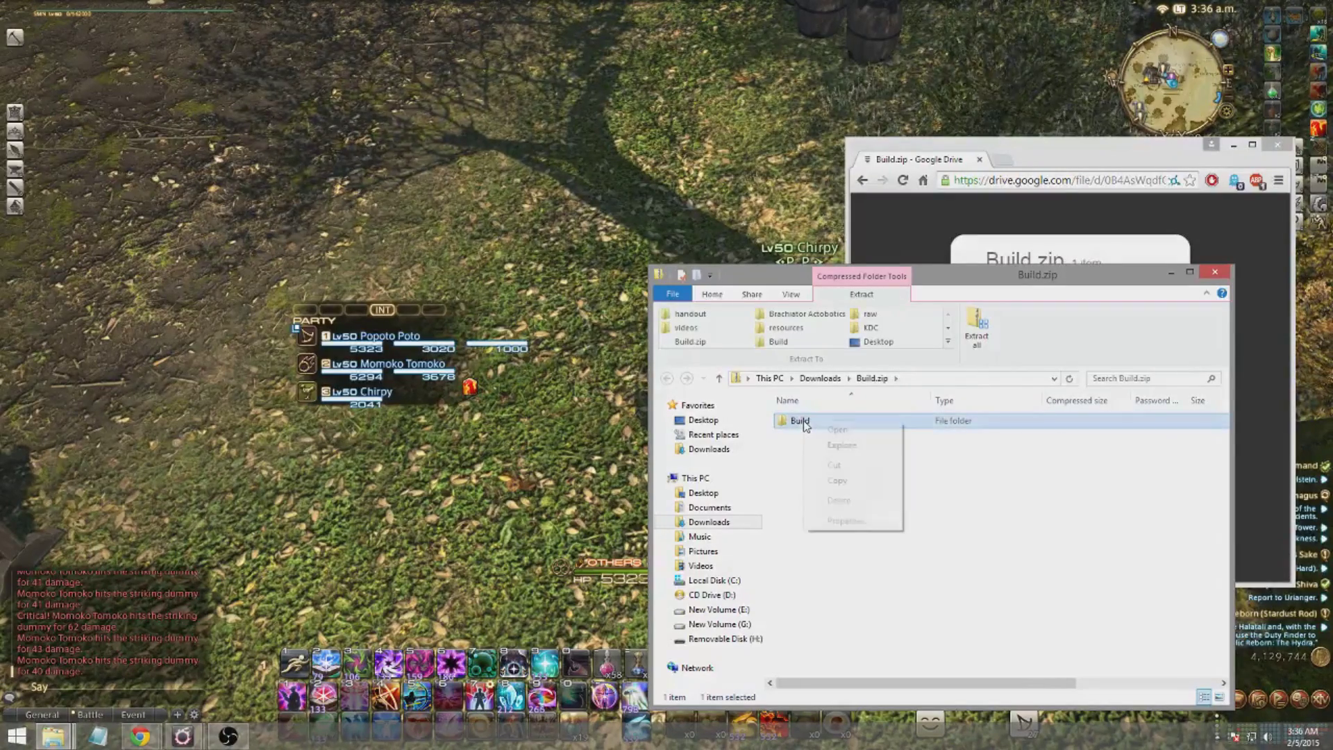
pyautogui.click(837, 479)
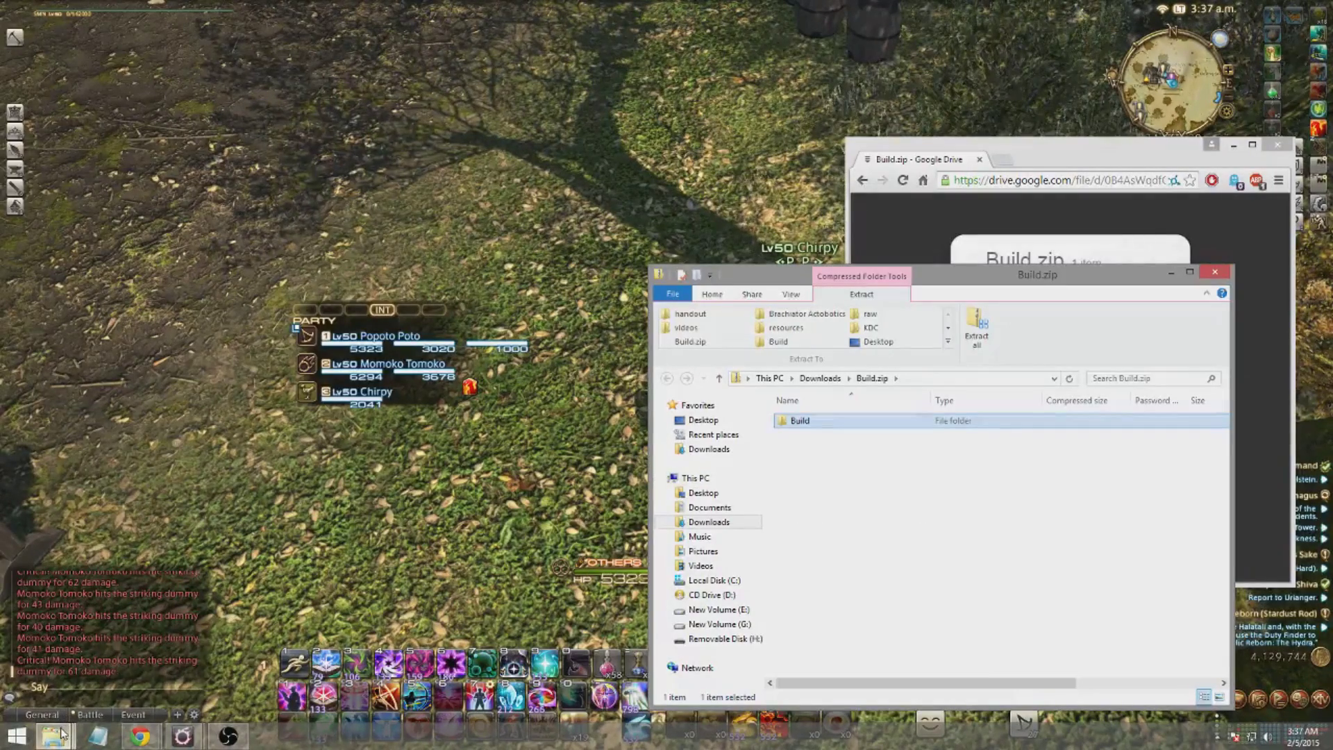
# Paste the copied Build folder into the empty New folder window.
pyautogui.moveTo(63, 733)
pyautogui.click(393, 660)
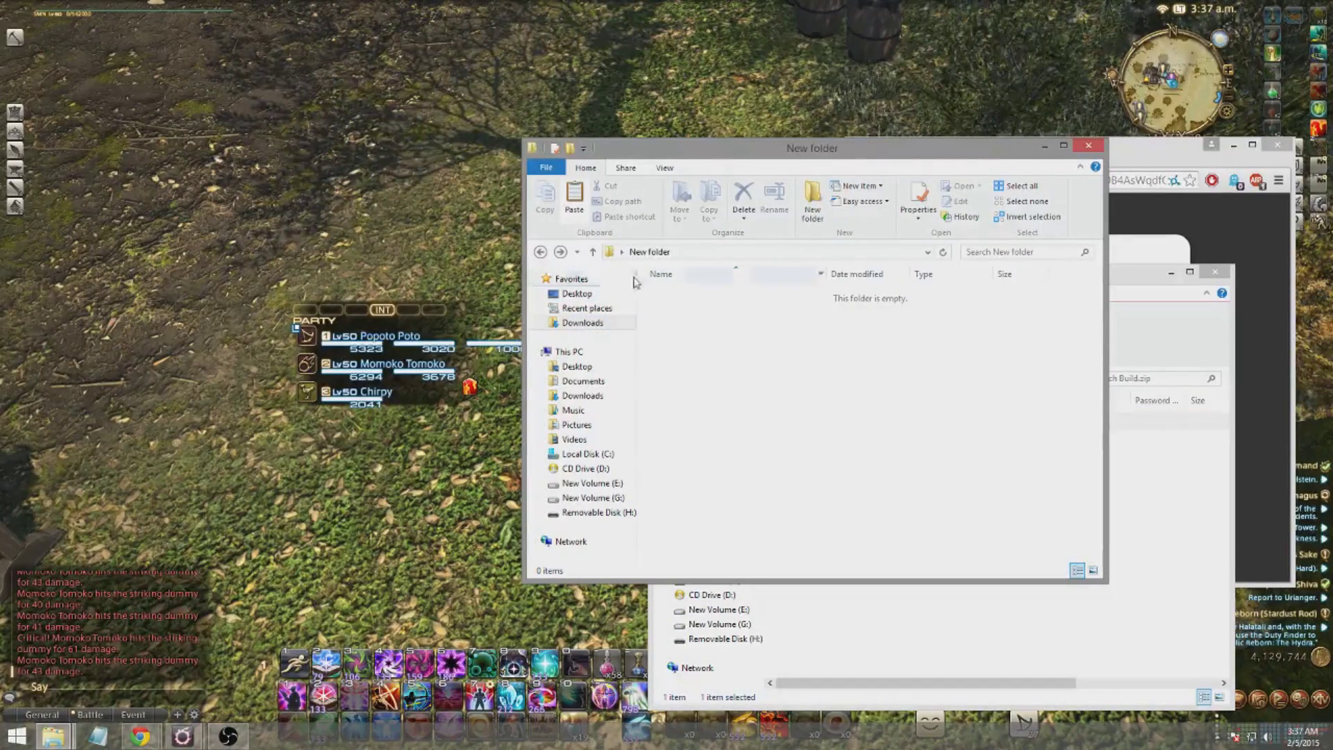
pyautogui.rightClick(747, 356)
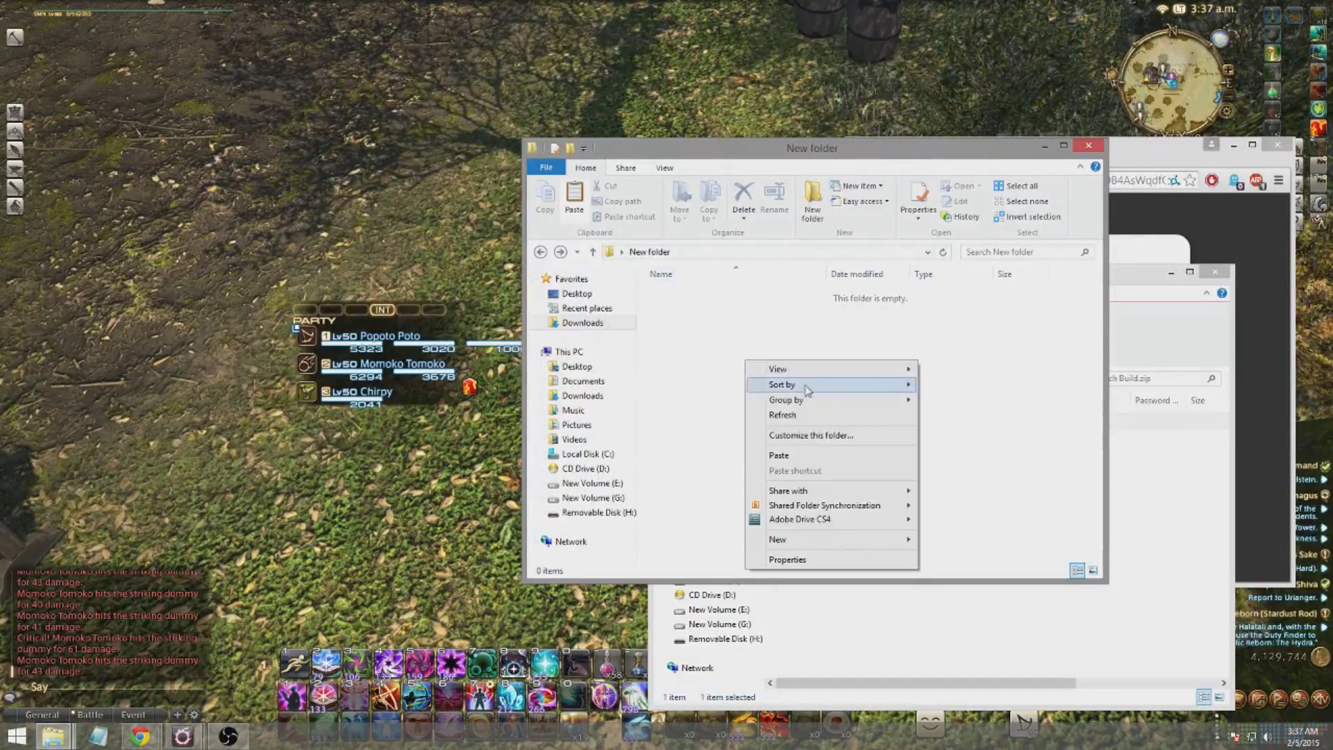
pyautogui.click(827, 452)
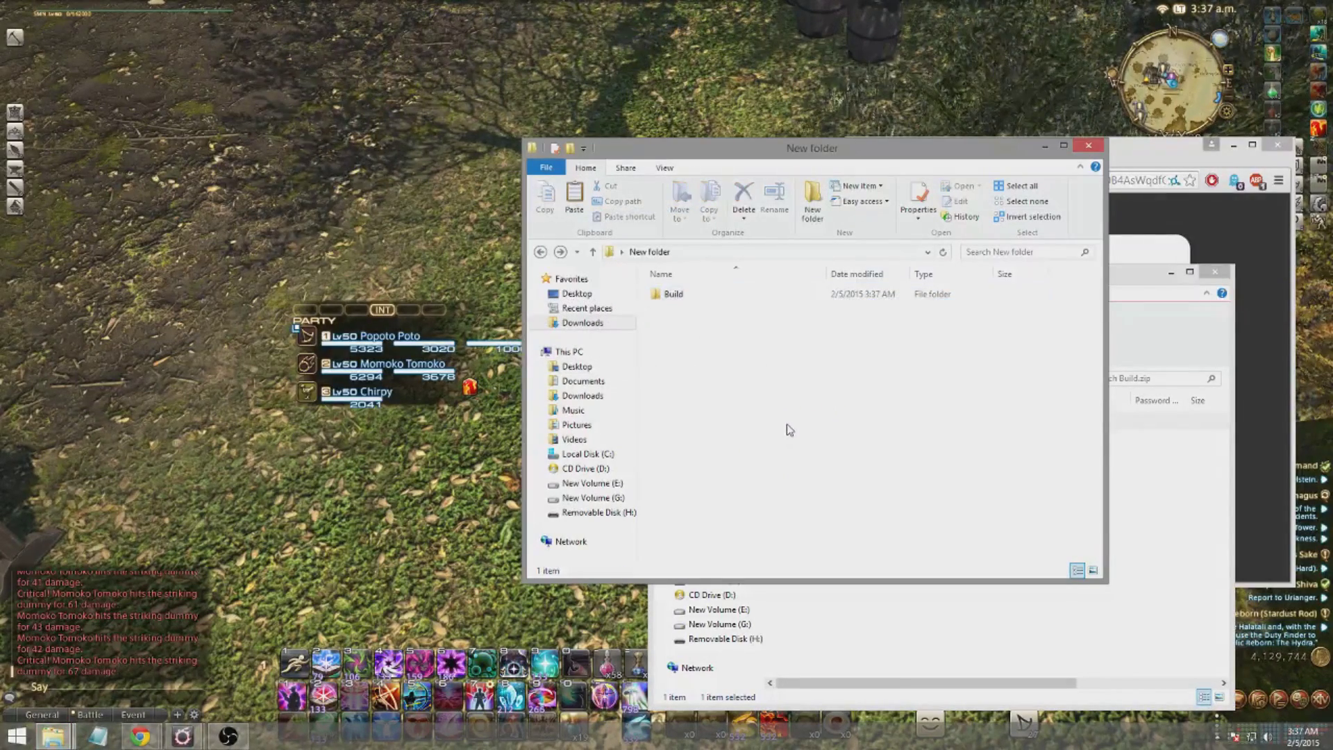
# Open the pasted Build folder and unblock HtmlRenderer.dll in its file properties.
pyautogui.doubleClick(674, 294)
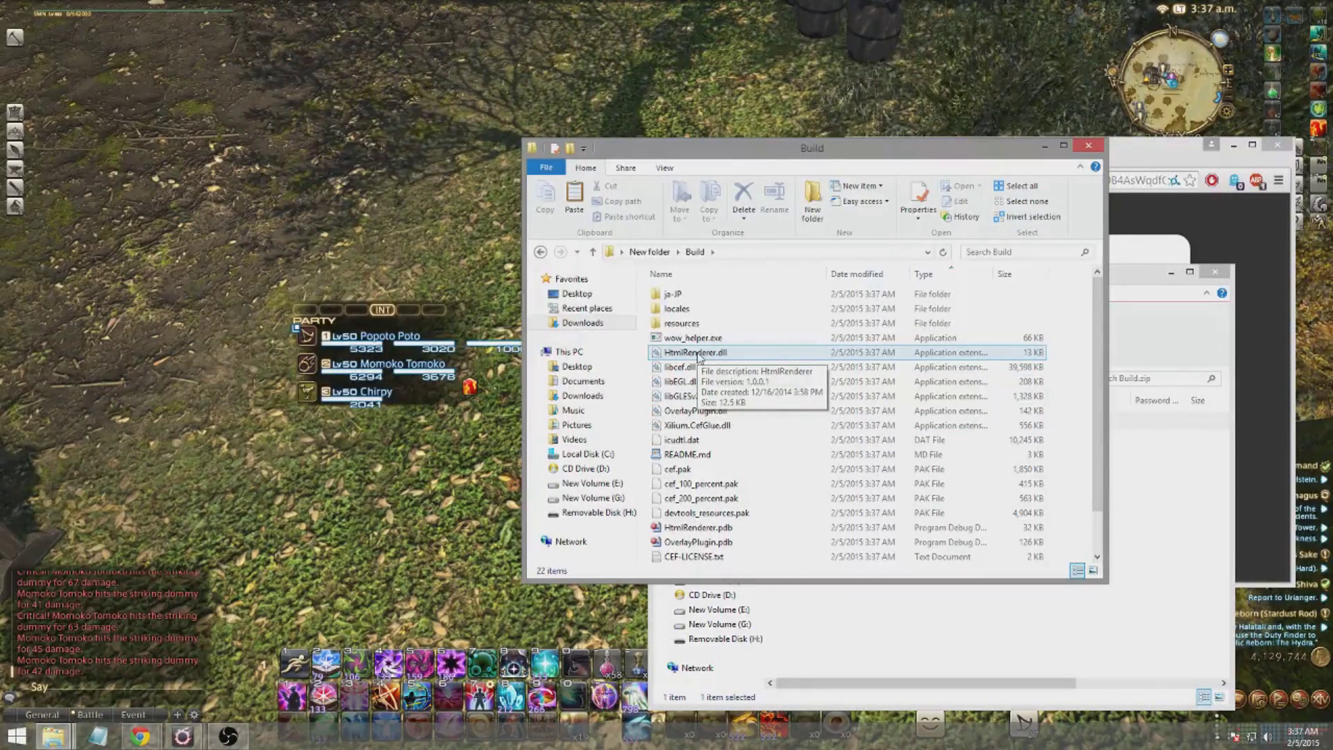
pyautogui.rightClick(697, 354)
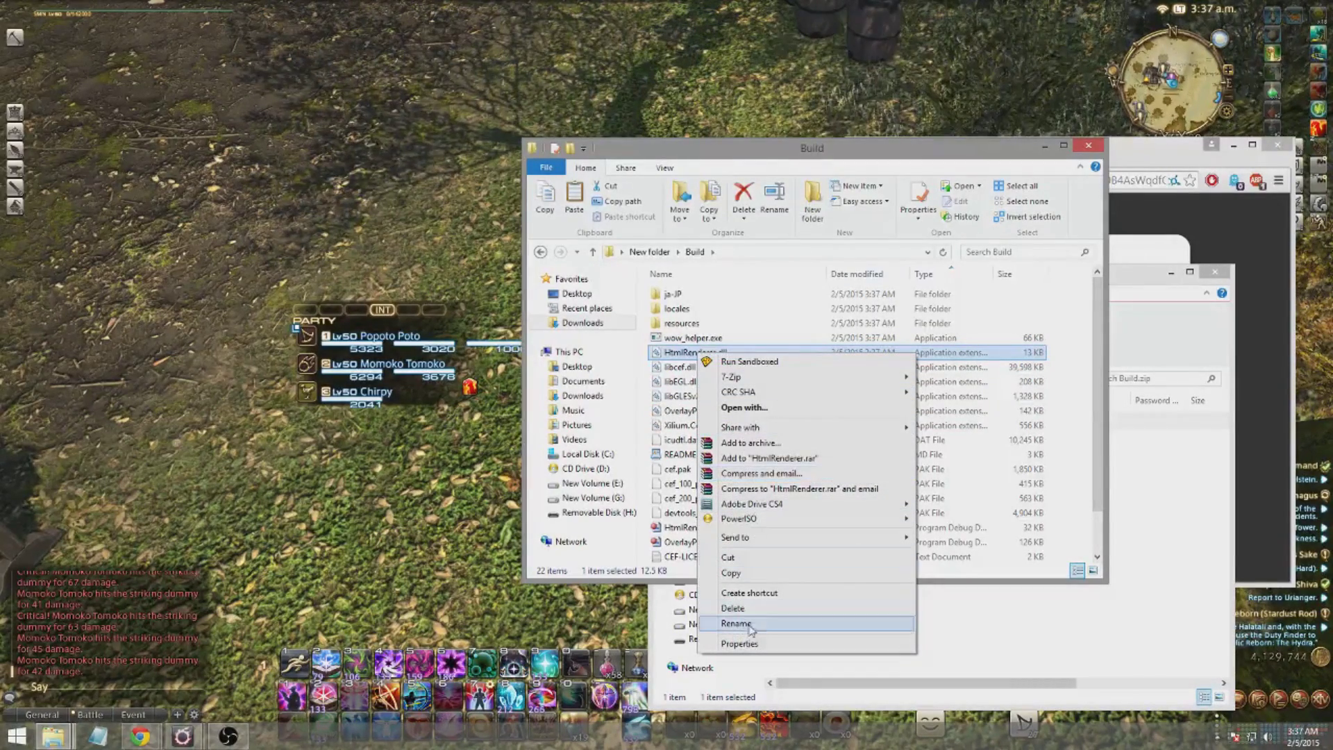
pyautogui.click(740, 644)
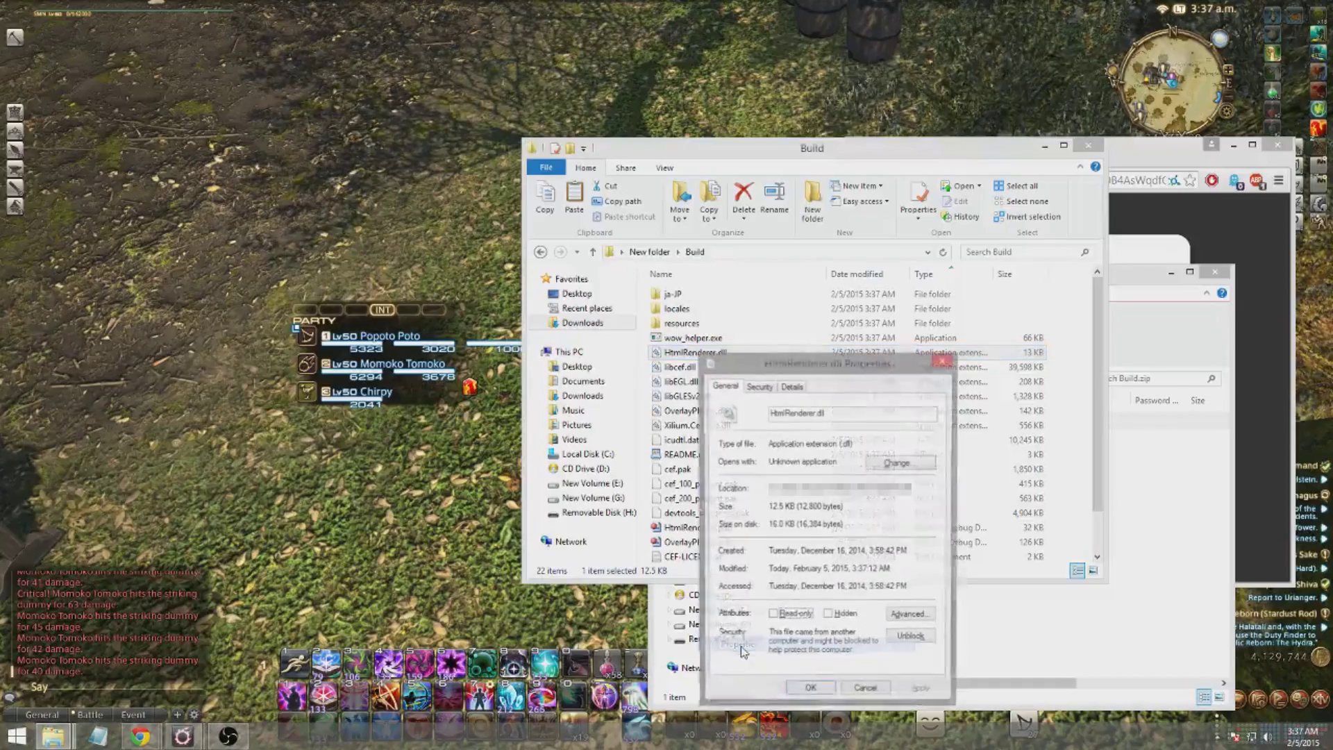
pyautogui.click(913, 639)
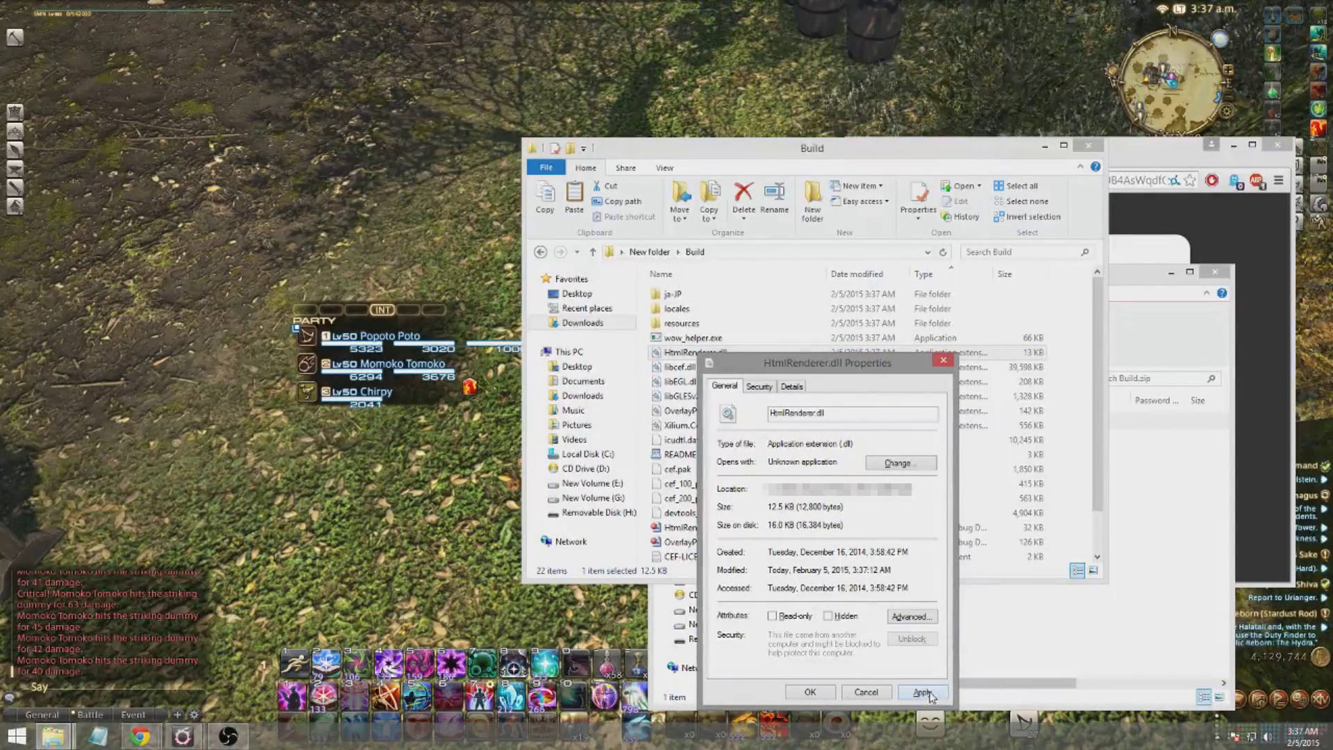
pyautogui.click(928, 693)
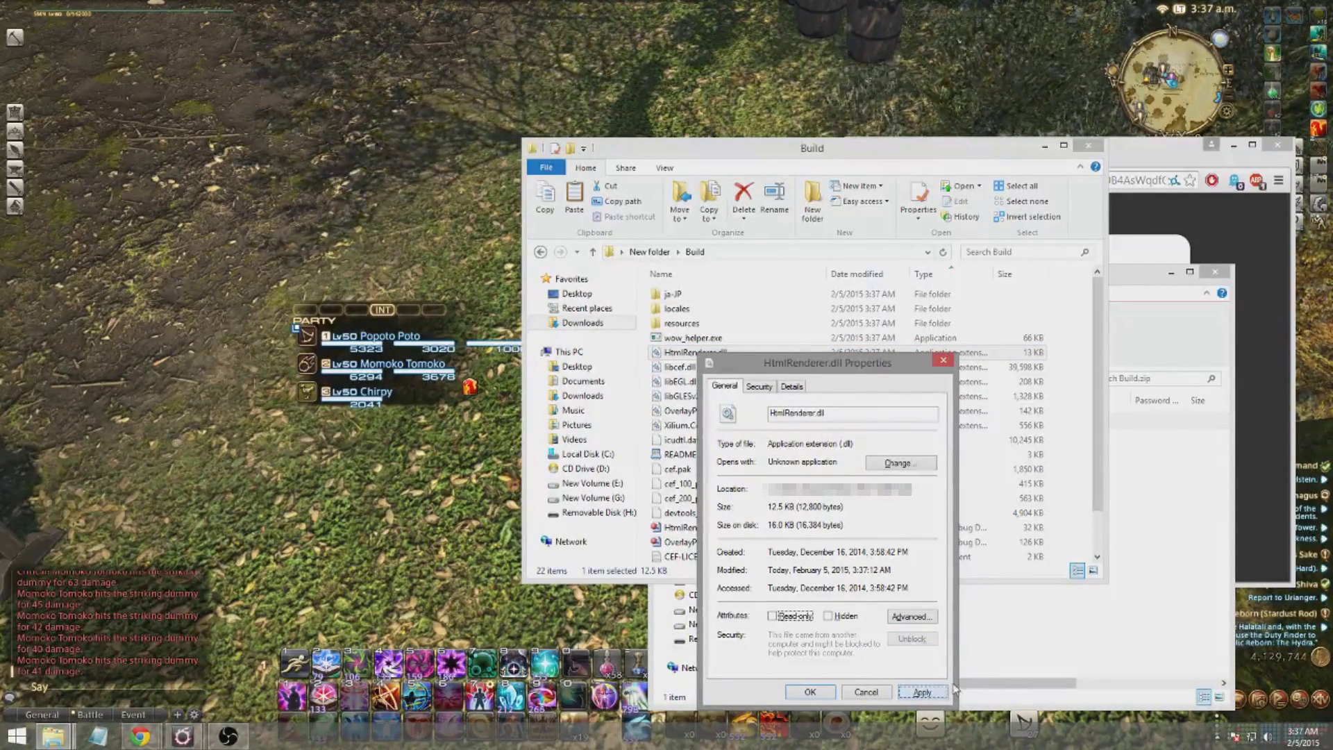
pyautogui.click(810, 691)
# Unblock libcef.dll in its file properties.
pyautogui.rightClick(684, 368)
pyautogui.click(750, 651)
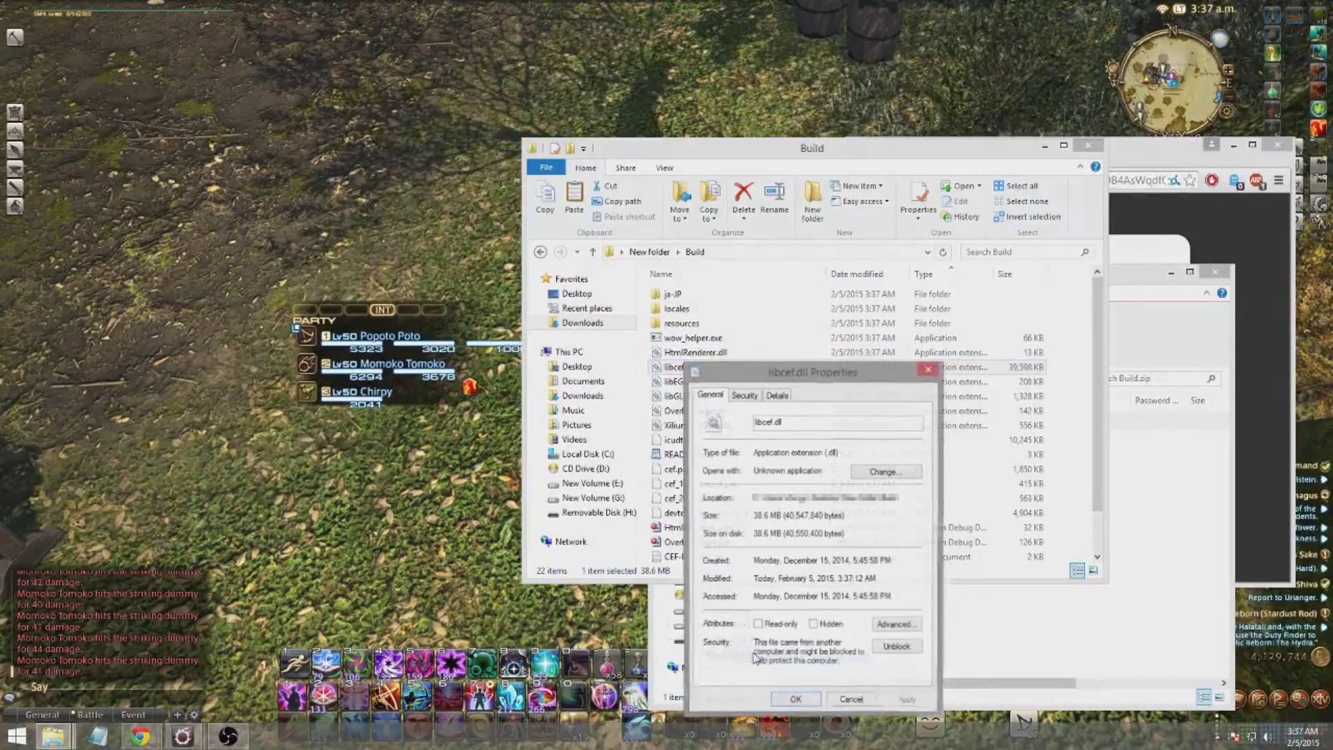
pyautogui.click(900, 648)
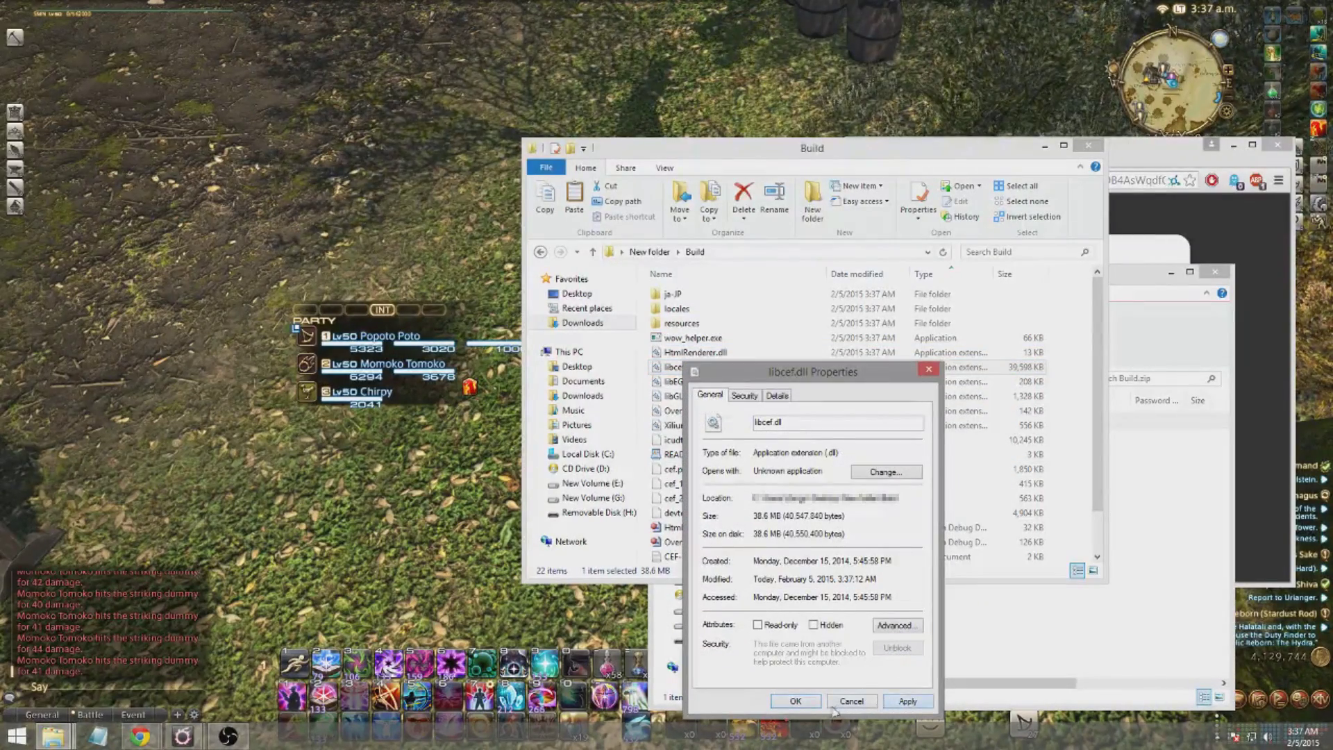
pyautogui.click(796, 701)
# Unblock libEGL.dll in its file properties.
pyautogui.click(680, 382)
pyautogui.rightClick(684, 384)
pyautogui.click(766, 675)
pyautogui.click(898, 648)
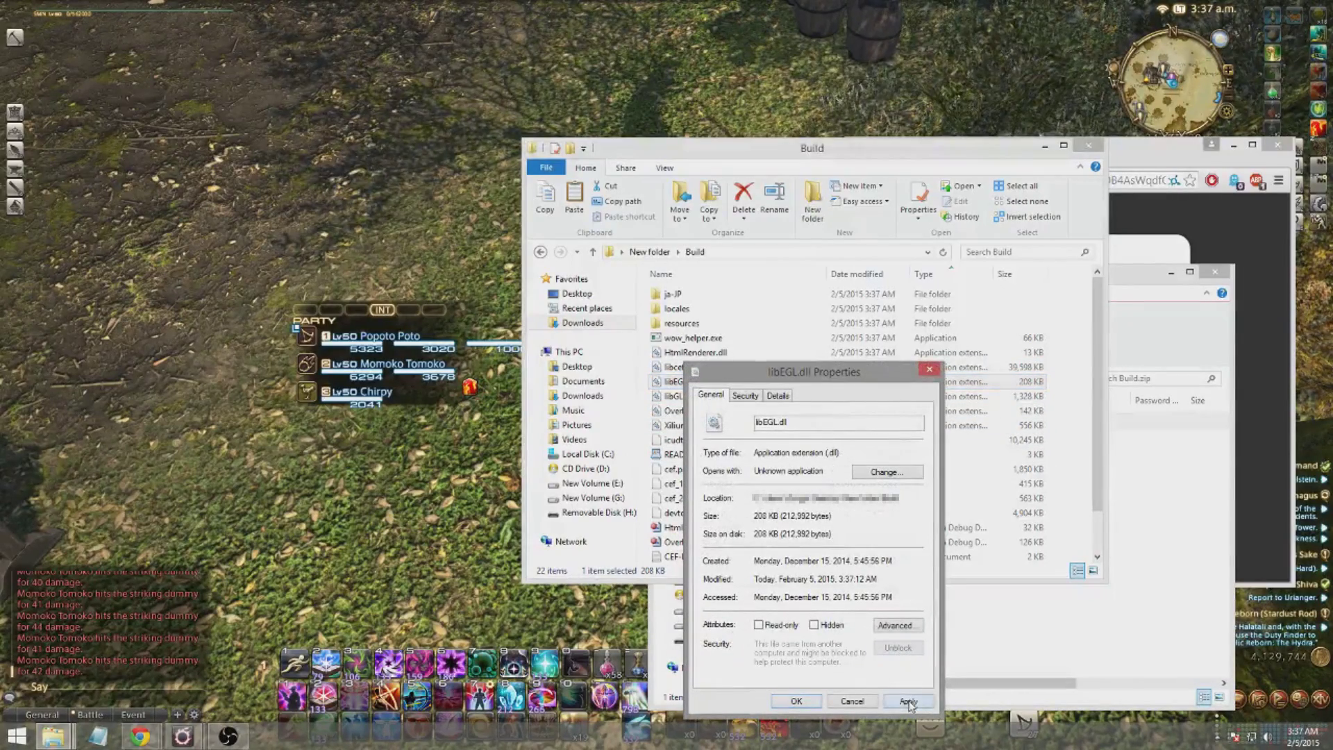
pyautogui.click(796, 701)
# Unblock libGLESv2.dll in its file properties and close the dialog.
pyautogui.keyDown('ctrl'); pyautogui.click(687, 395); pyautogui.keyUp('ctrl')
pyautogui.rightClick(699, 399)
pyautogui.click(700, 398)
pyautogui.rightClick(699, 398)
pyautogui.click(763, 690)
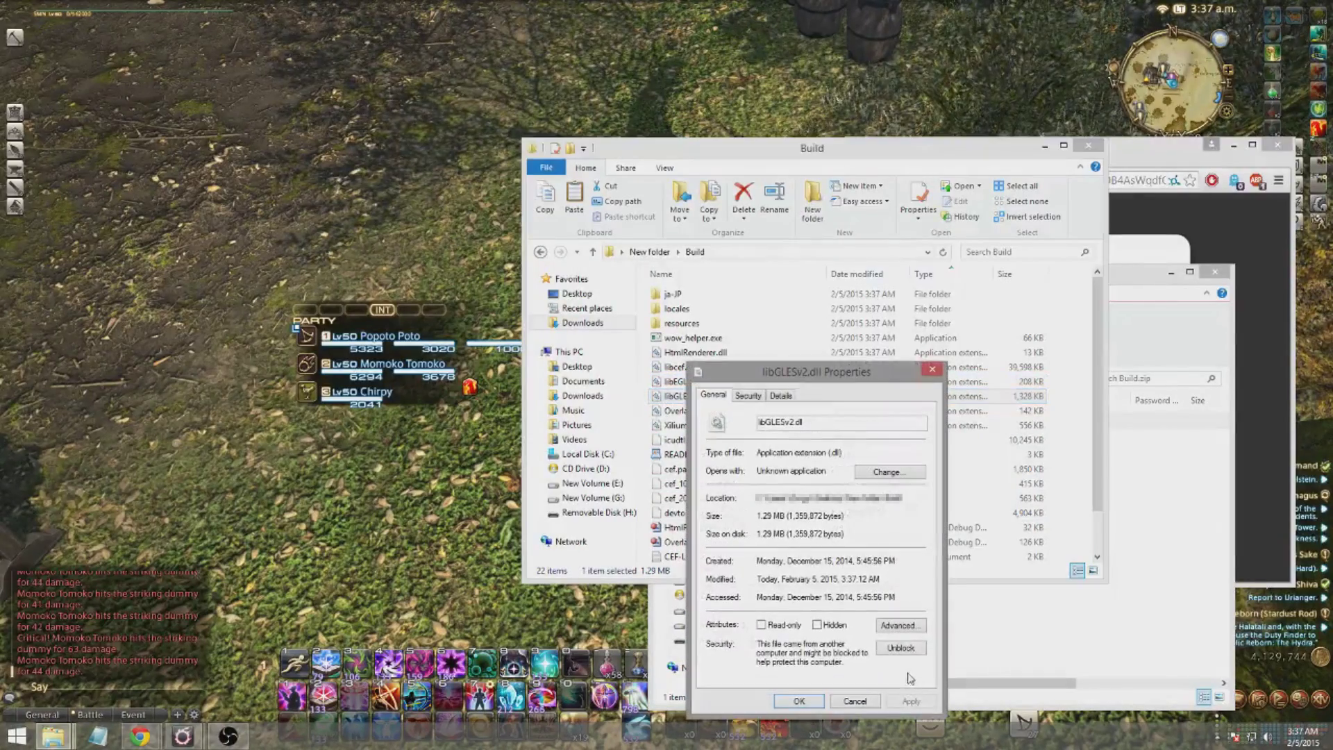
pyautogui.click(901, 648)
pyautogui.click(855, 701)
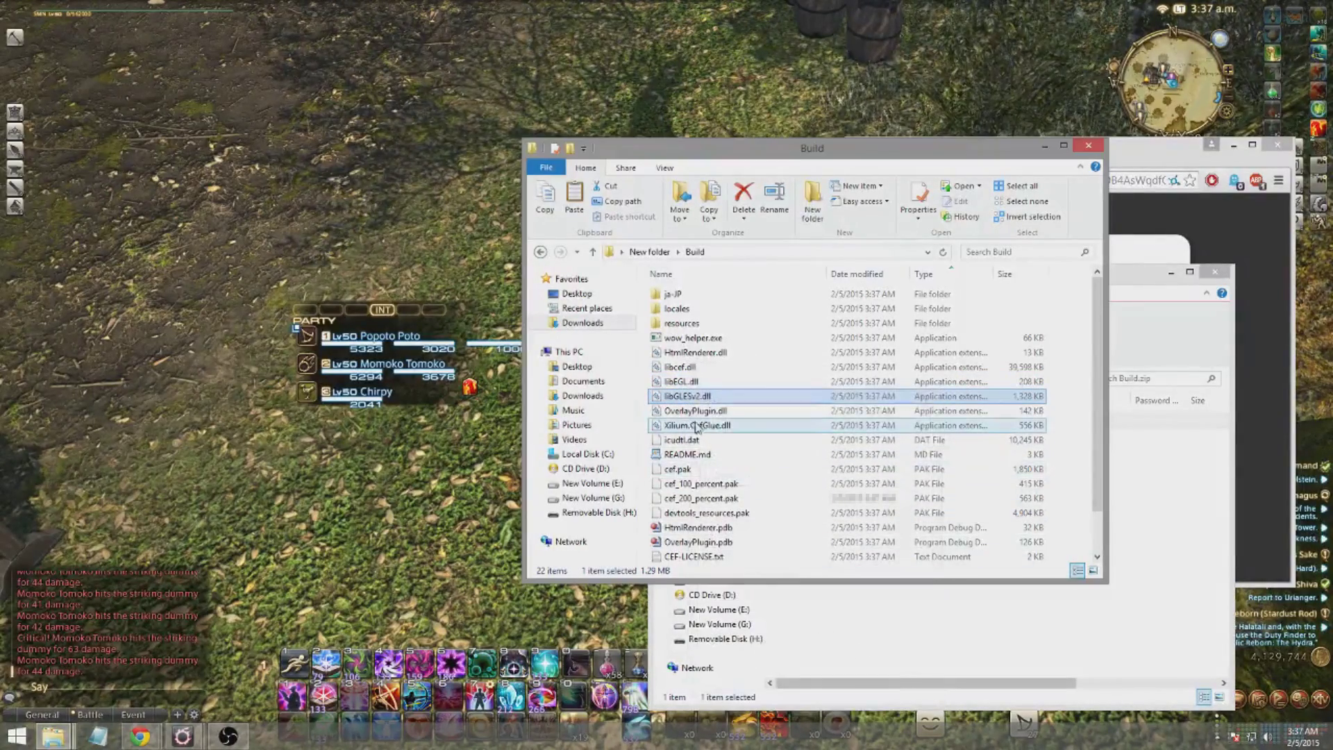
# Unblock OverlayPlugin.dll in its file properties.
pyautogui.click(707, 411)
pyautogui.rightClick(707, 411)
pyautogui.click(749, 703)
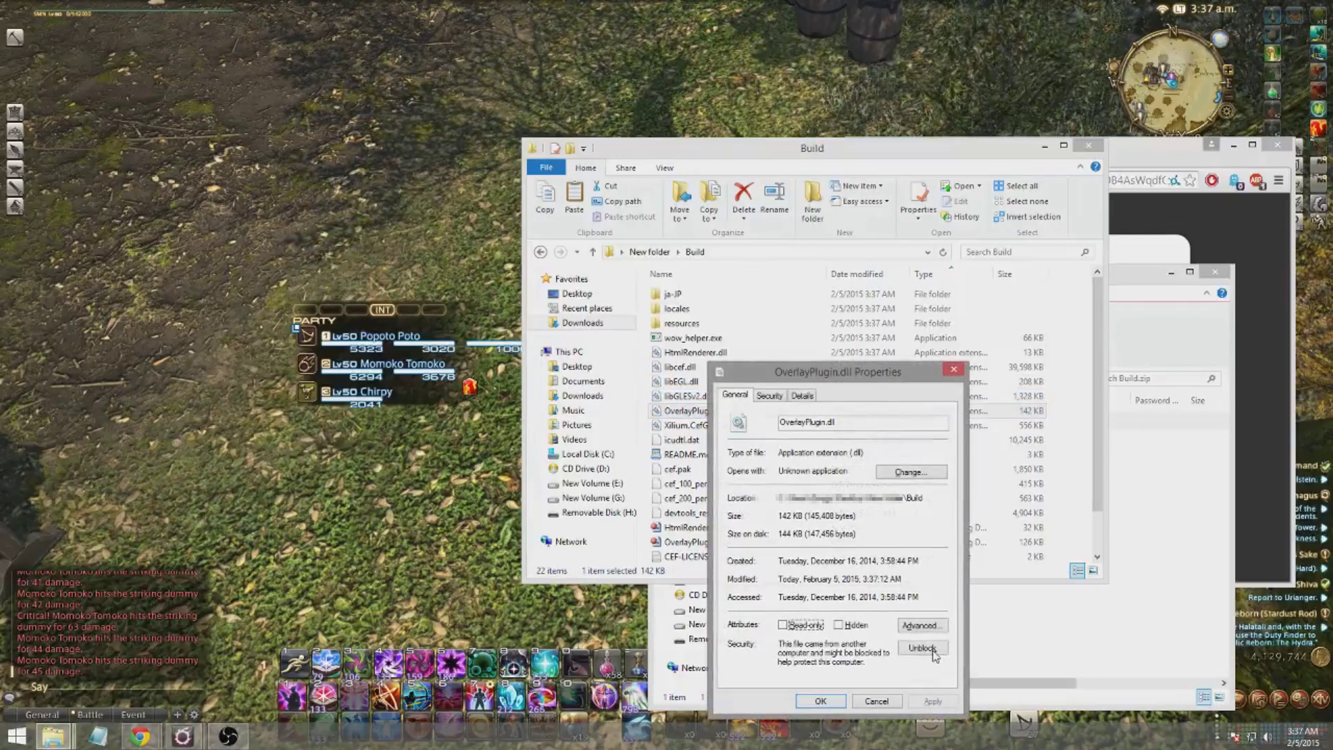
pyautogui.click(922, 648)
pyautogui.click(829, 705)
# Unblock Xilium.CefGlue.dll in its file properties.
pyautogui.click(698, 425)
pyautogui.rightClick(698, 427)
pyautogui.click(738, 416)
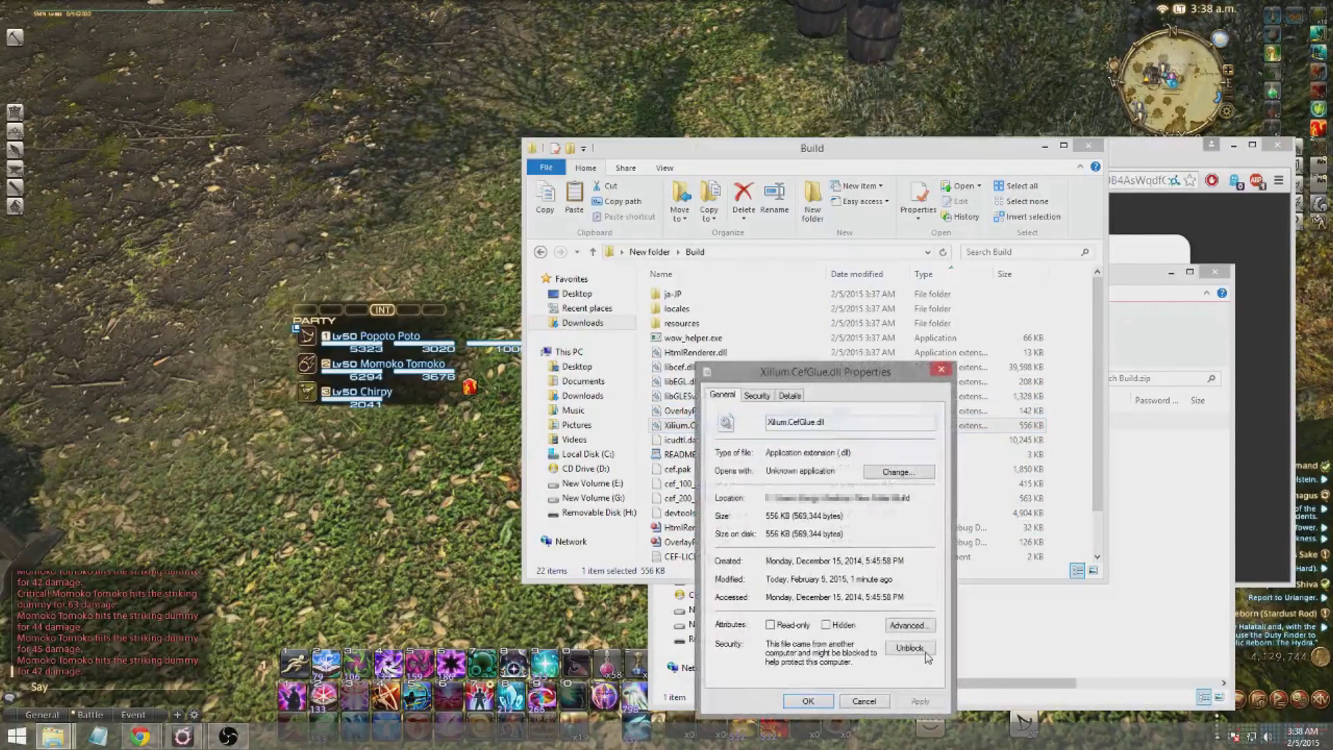
pyautogui.click(909, 647)
pyautogui.click(823, 705)
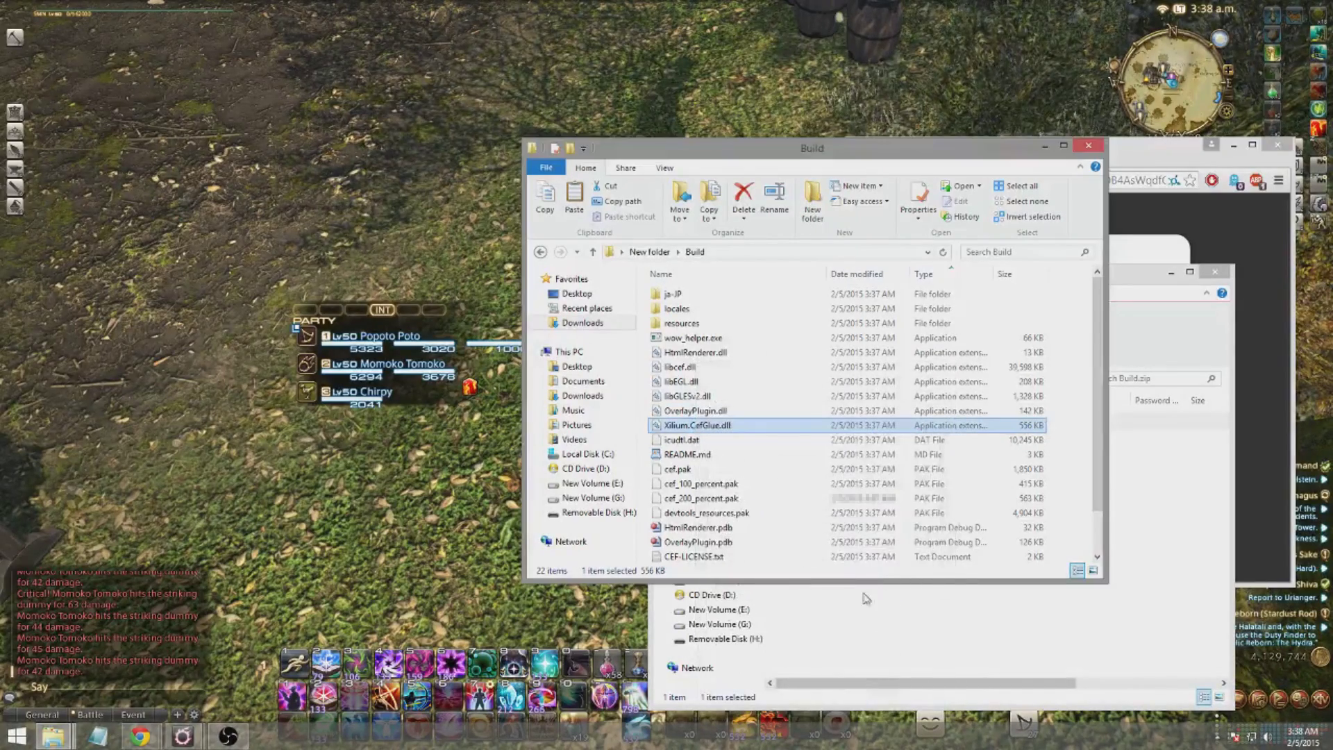
# Check the security attributes in the properties of HtmlRenderer.dll.
pyautogui.rightClick(694, 355)
pyautogui.click(728, 647)
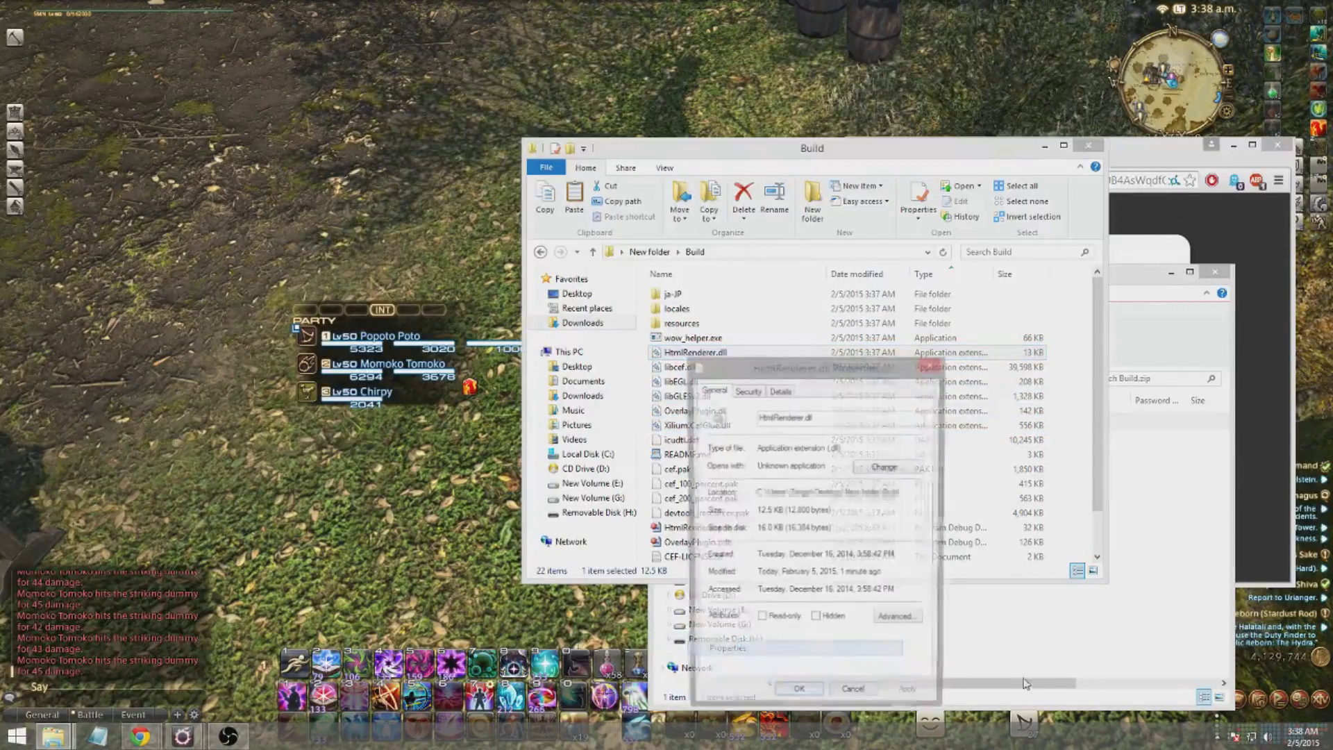
pyautogui.click(823, 703)
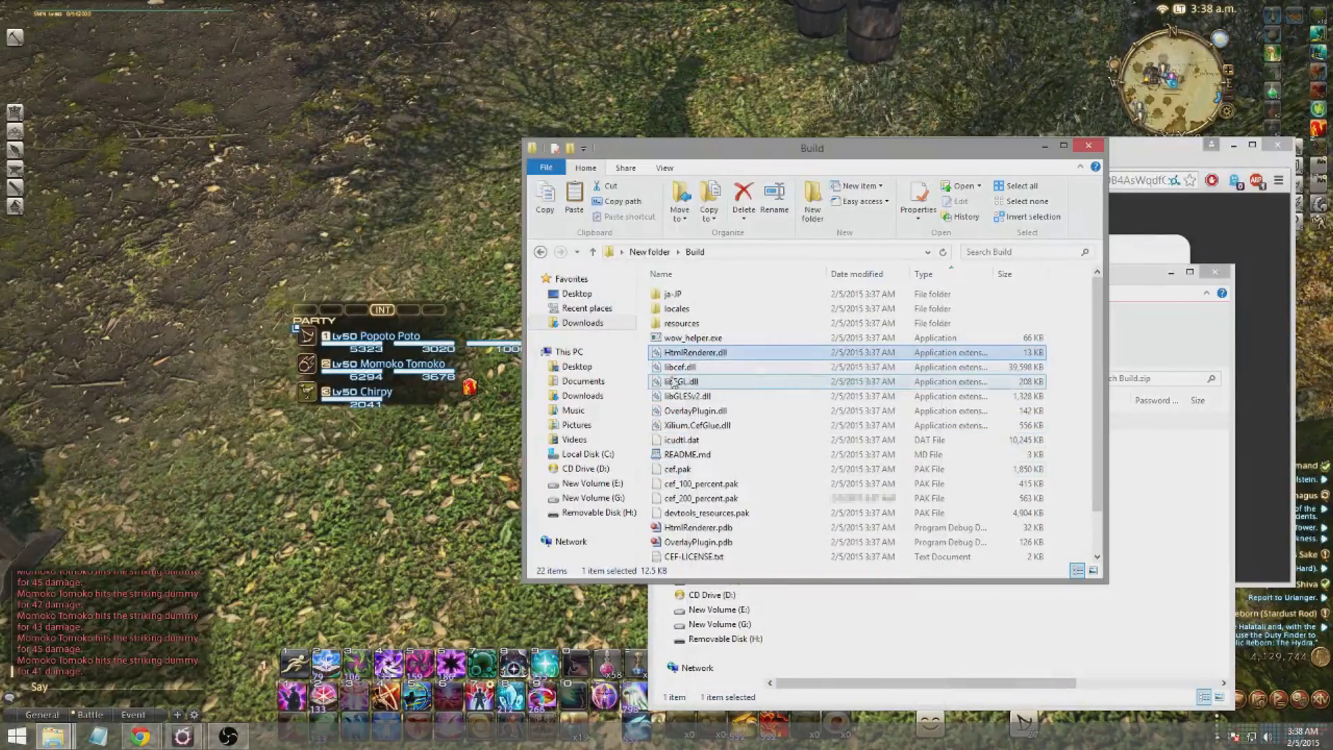
# Return to New folder and cut the whole Build folder.
pyautogui.click(649, 251)
pyautogui.rightClick(677, 301)
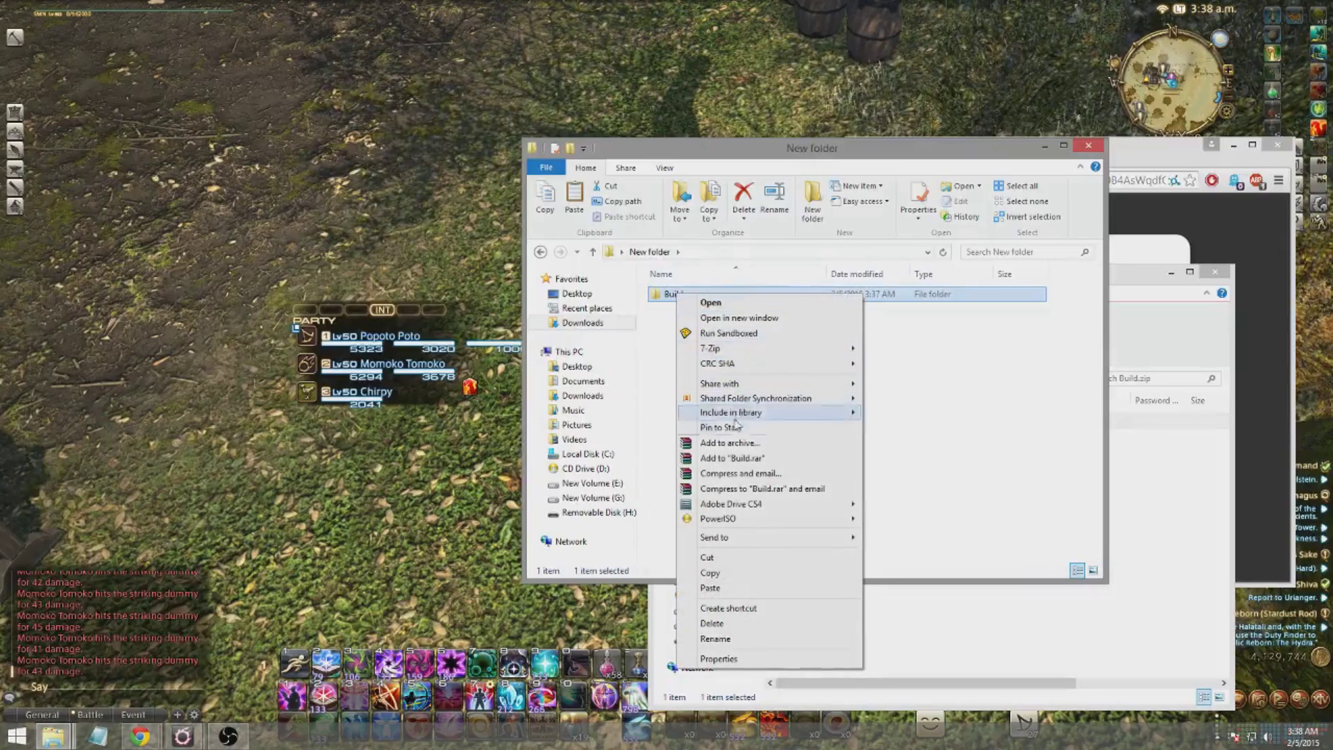
pyautogui.click(741, 564)
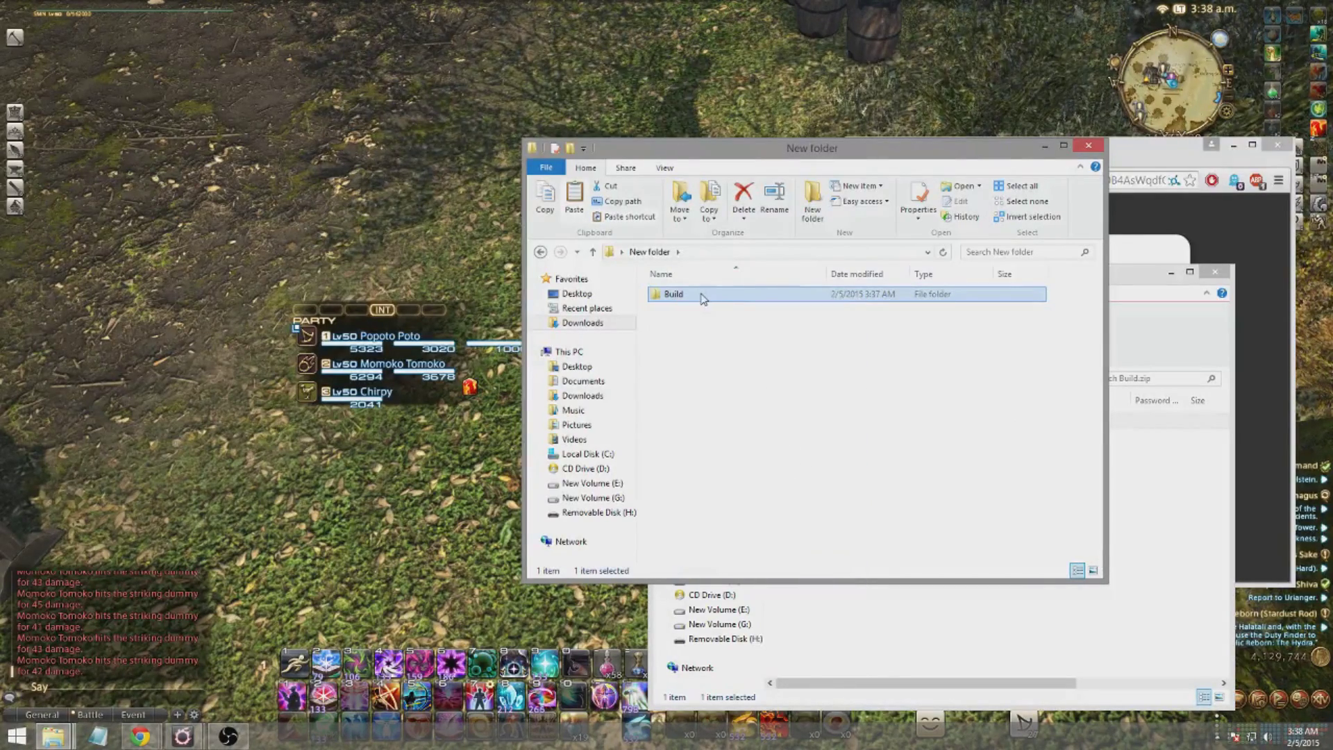
pyautogui.rightClick(702, 297)
pyautogui.click(743, 559)
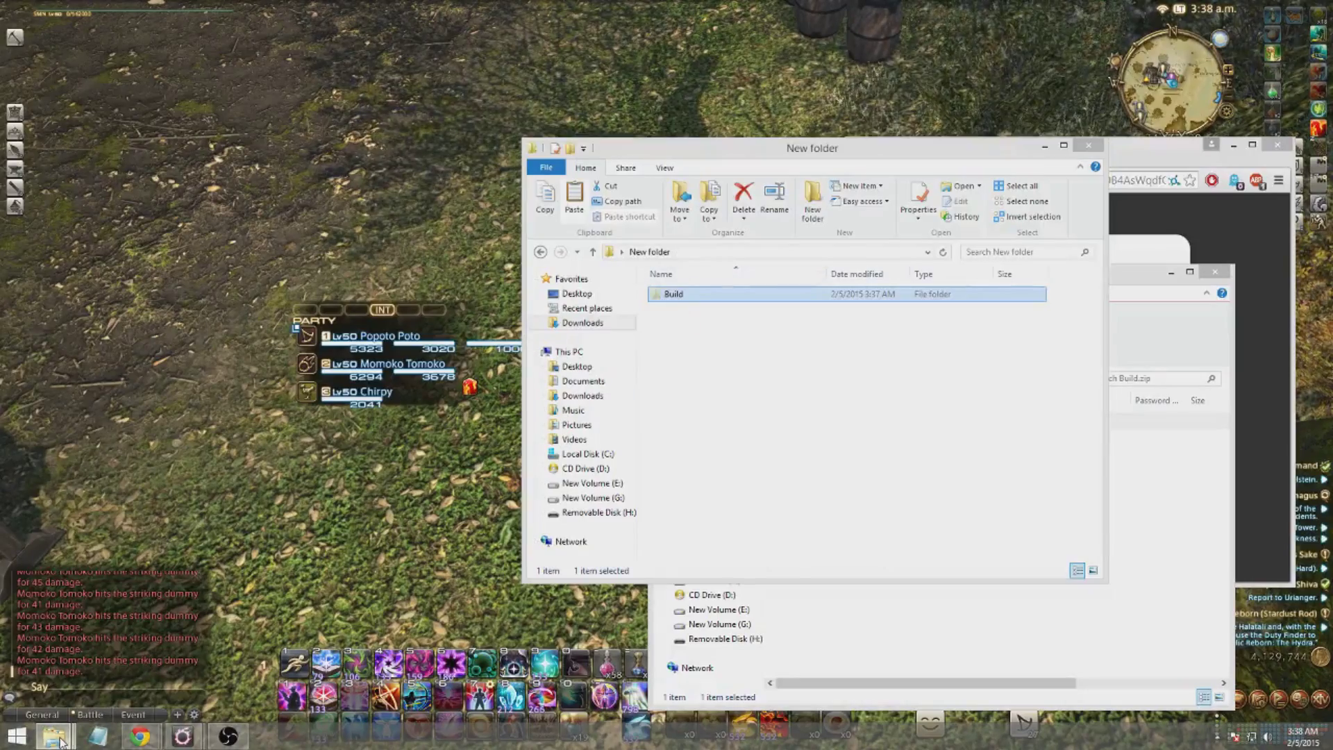
# Paste the Build folder into C:\Program Files (x86)\Advanced Combat Tracker, granting administrator permission for the move.
pyautogui.moveTo(68, 740)
pyautogui.click(223, 651)
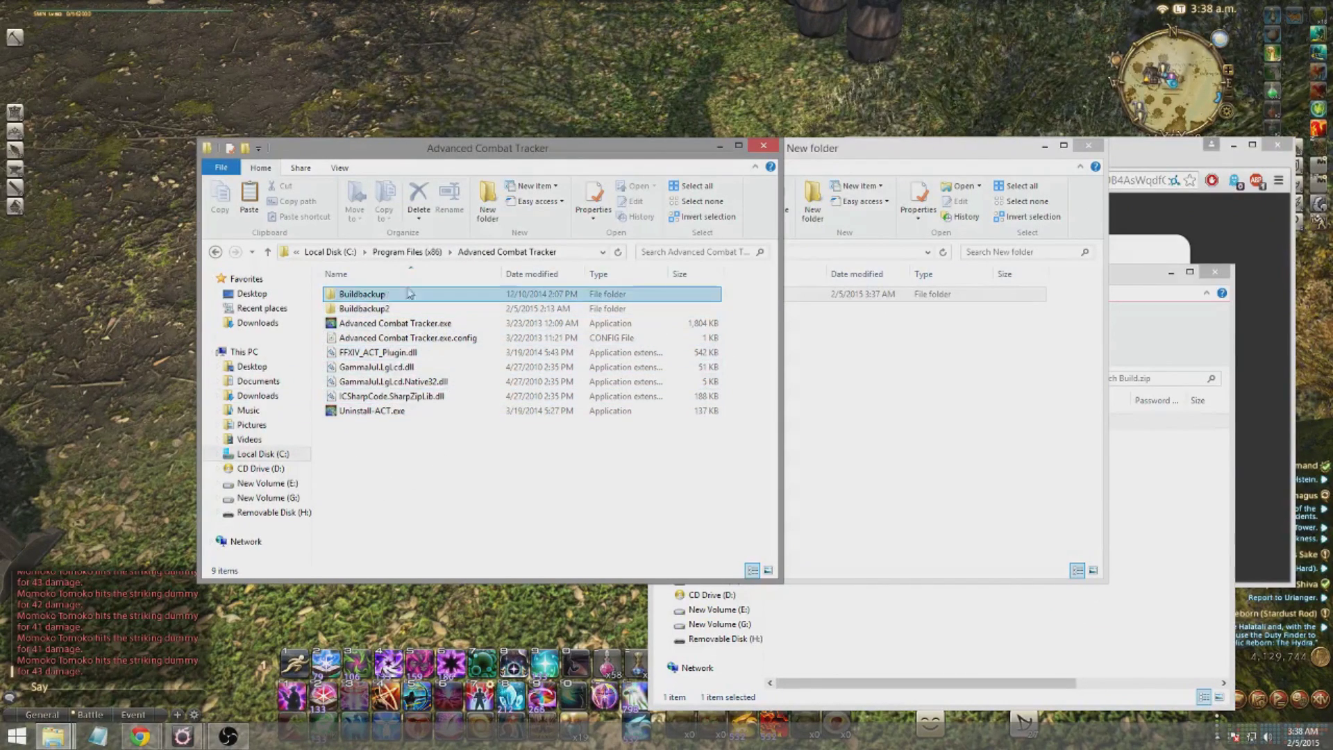
pyautogui.click(573, 253)
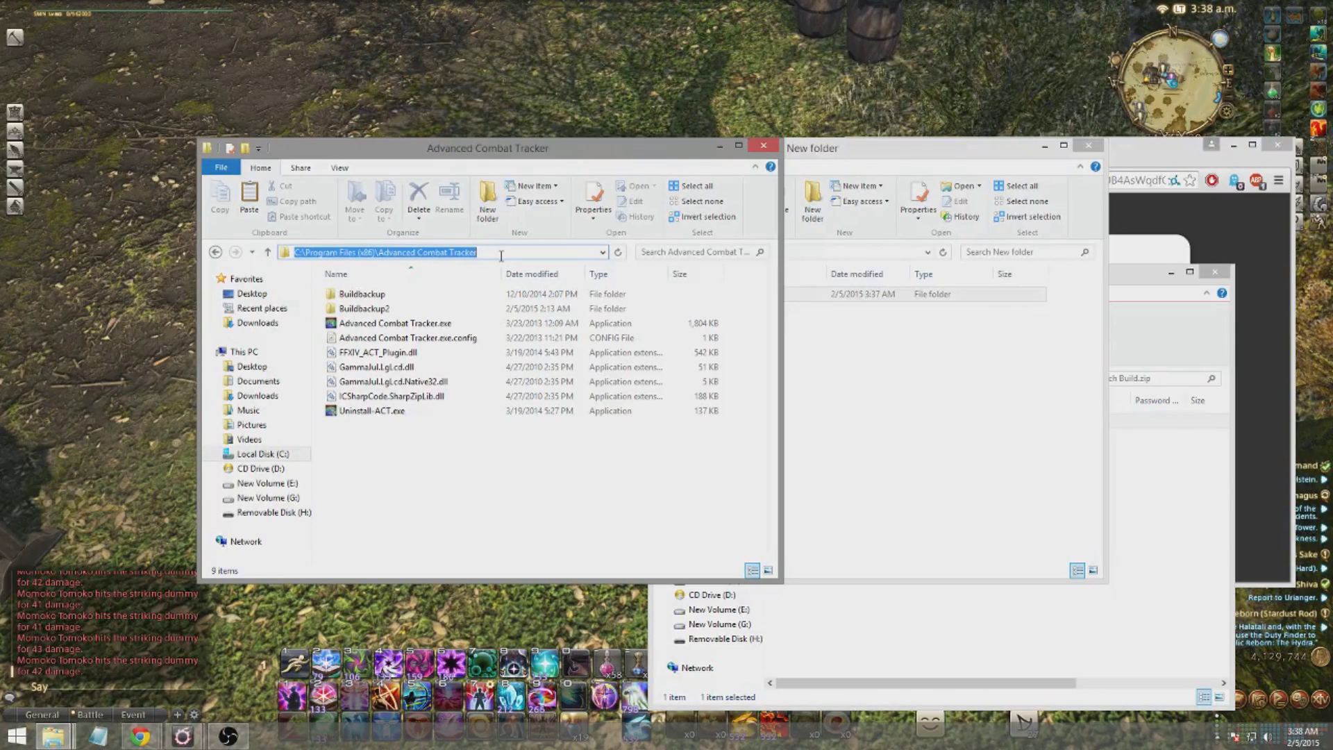
pyautogui.click(477, 472)
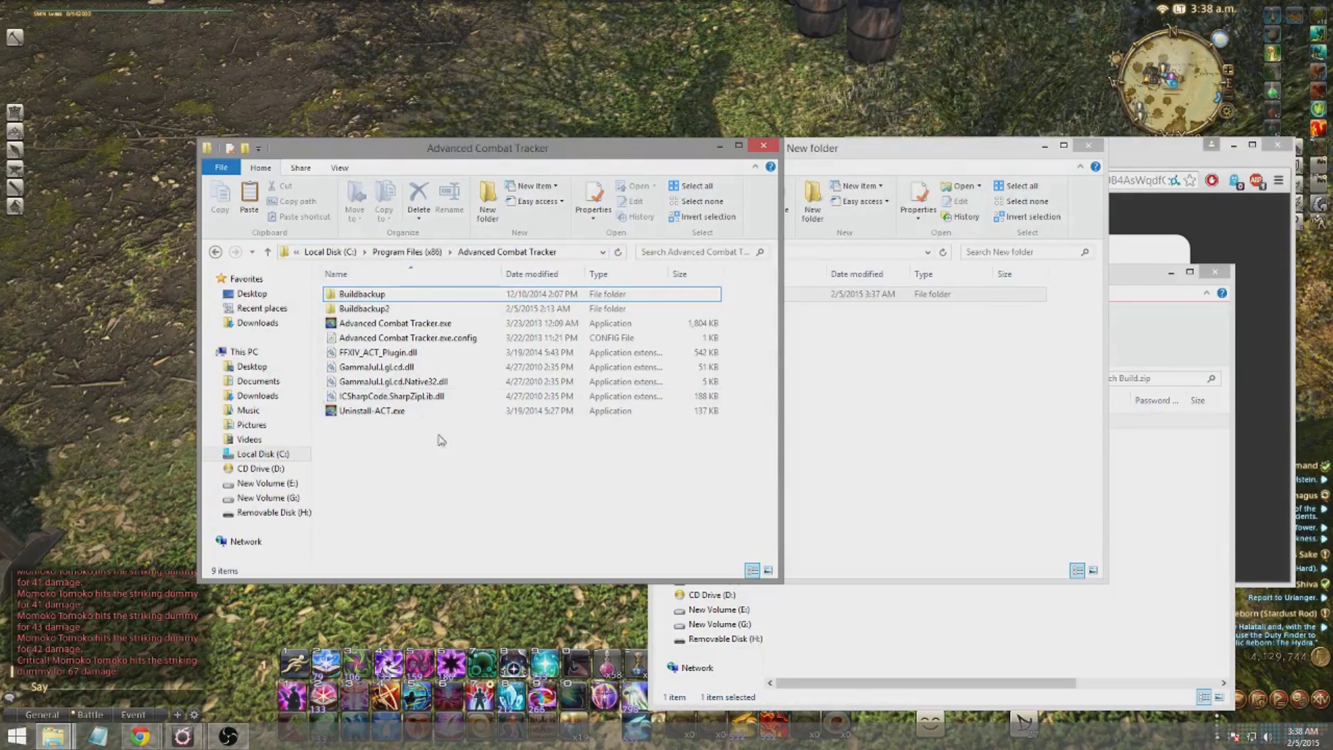
pyautogui.keyDown('shift'); pyautogui.click(361, 309); pyautogui.keyUp('shift')
pyautogui.keyDown('ctrl'); pyautogui.click(371, 316); pyautogui.keyUp('ctrl')
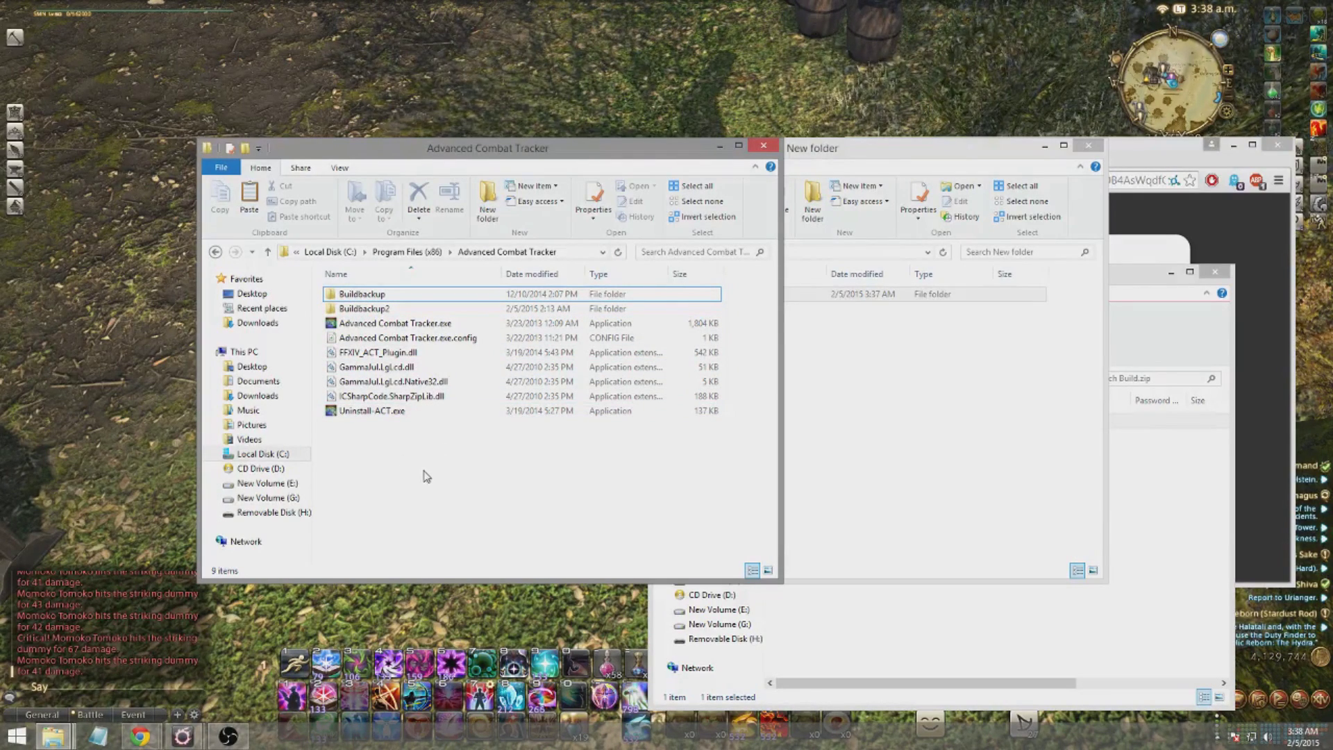
pyautogui.rightClick(373, 450)
pyautogui.click(426, 538)
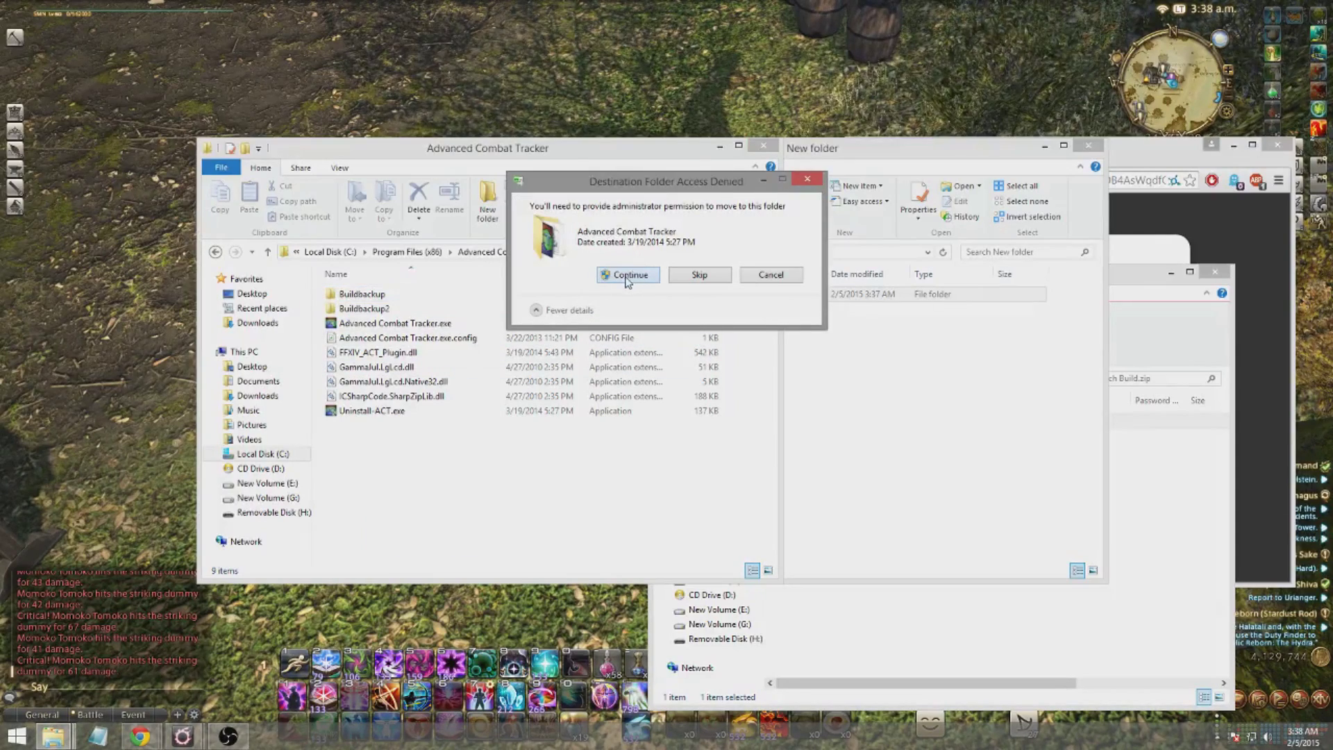
pyautogui.click(627, 275)
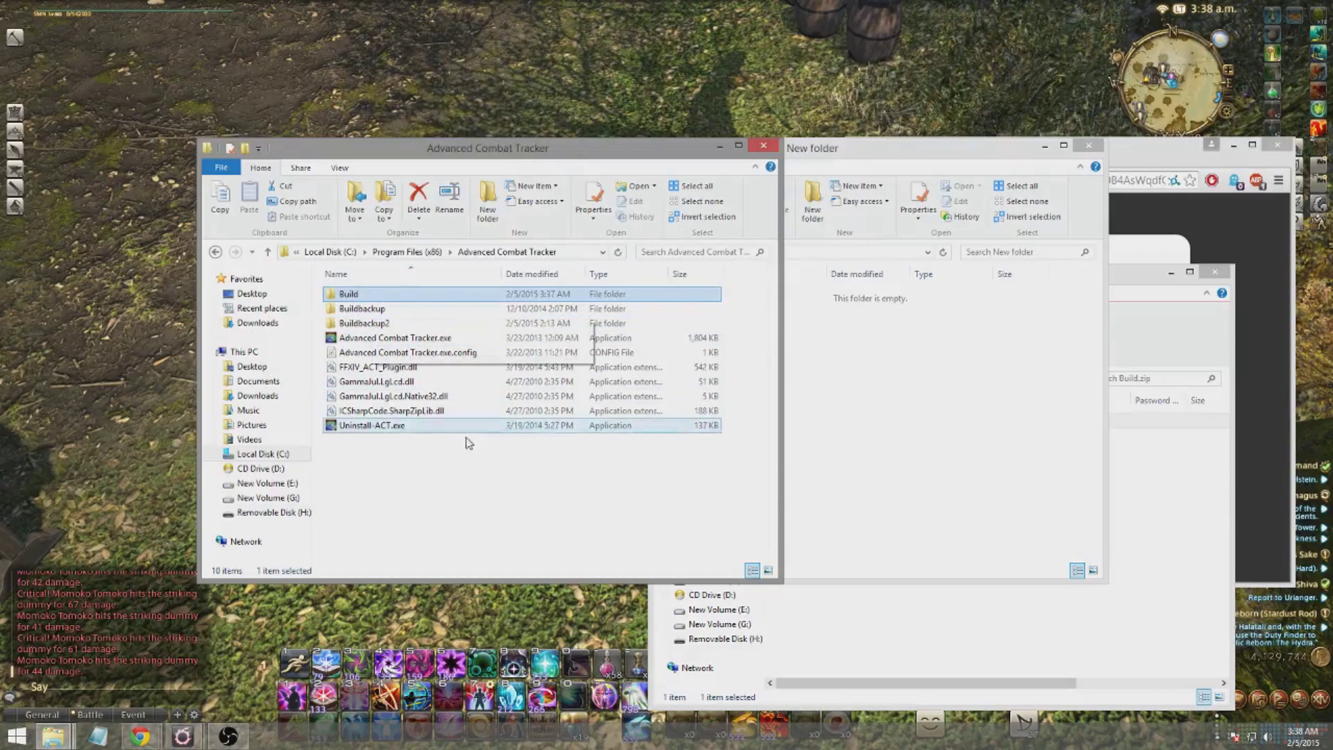
# Launch Advanced Combat Tracker.exe from its program folder.
pyautogui.doubleClick(428, 343)
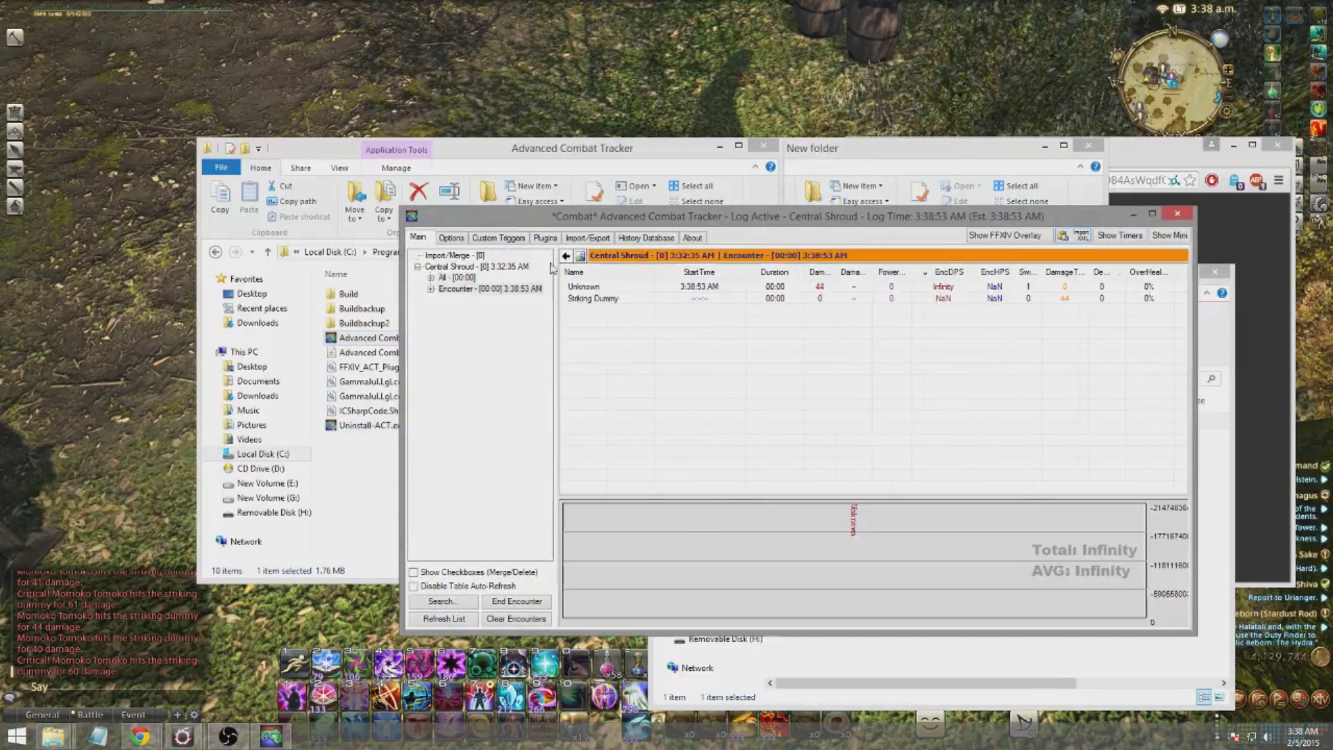
# Add and enable OverlayPlugin.dll from the Build folder as an Advanced Combat Tracker plugin.
pyautogui.click(545, 238)
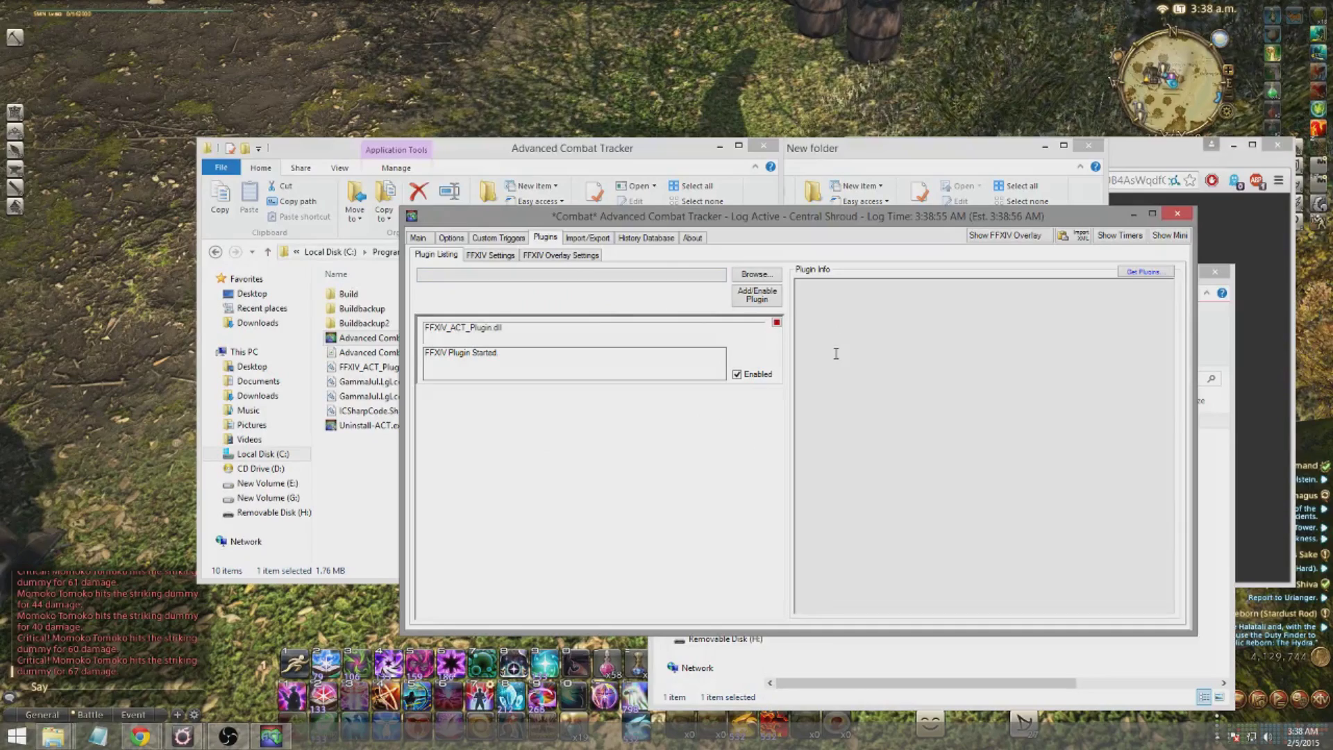
pyautogui.click(757, 275)
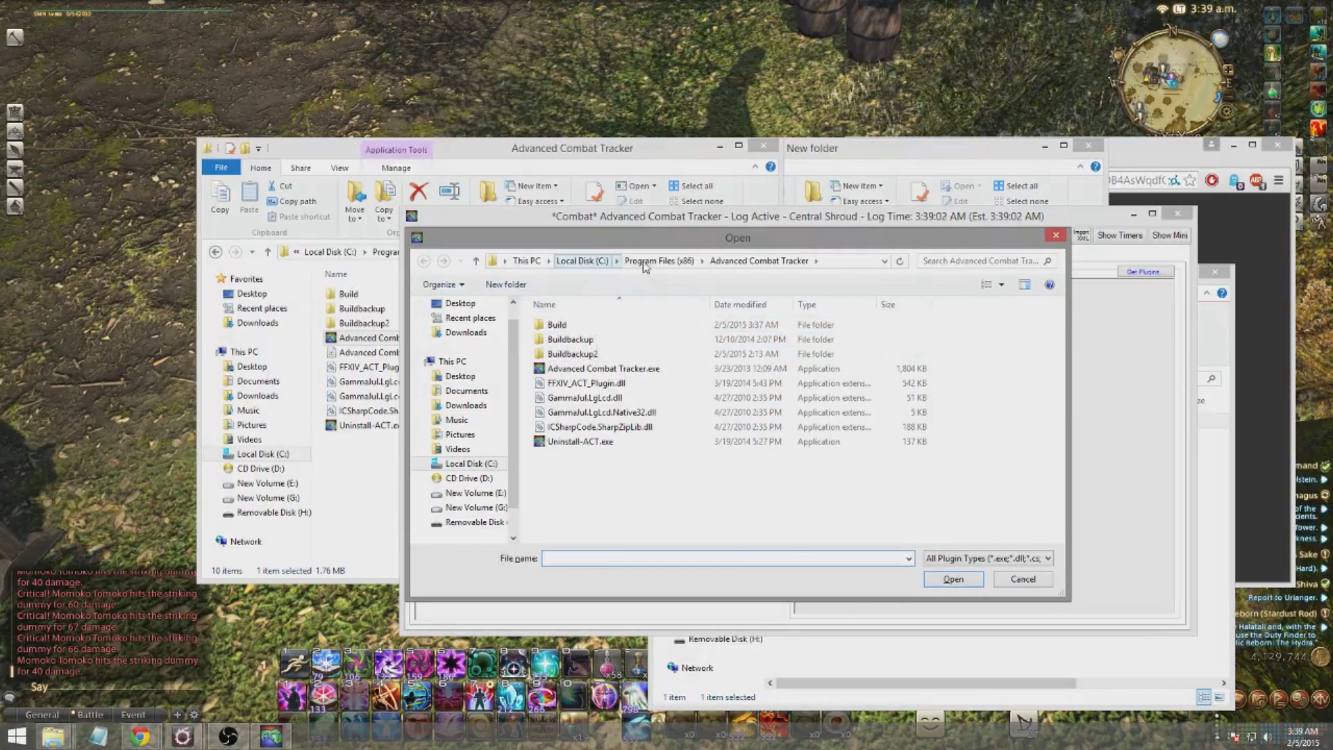
pyautogui.doubleClick(559, 325)
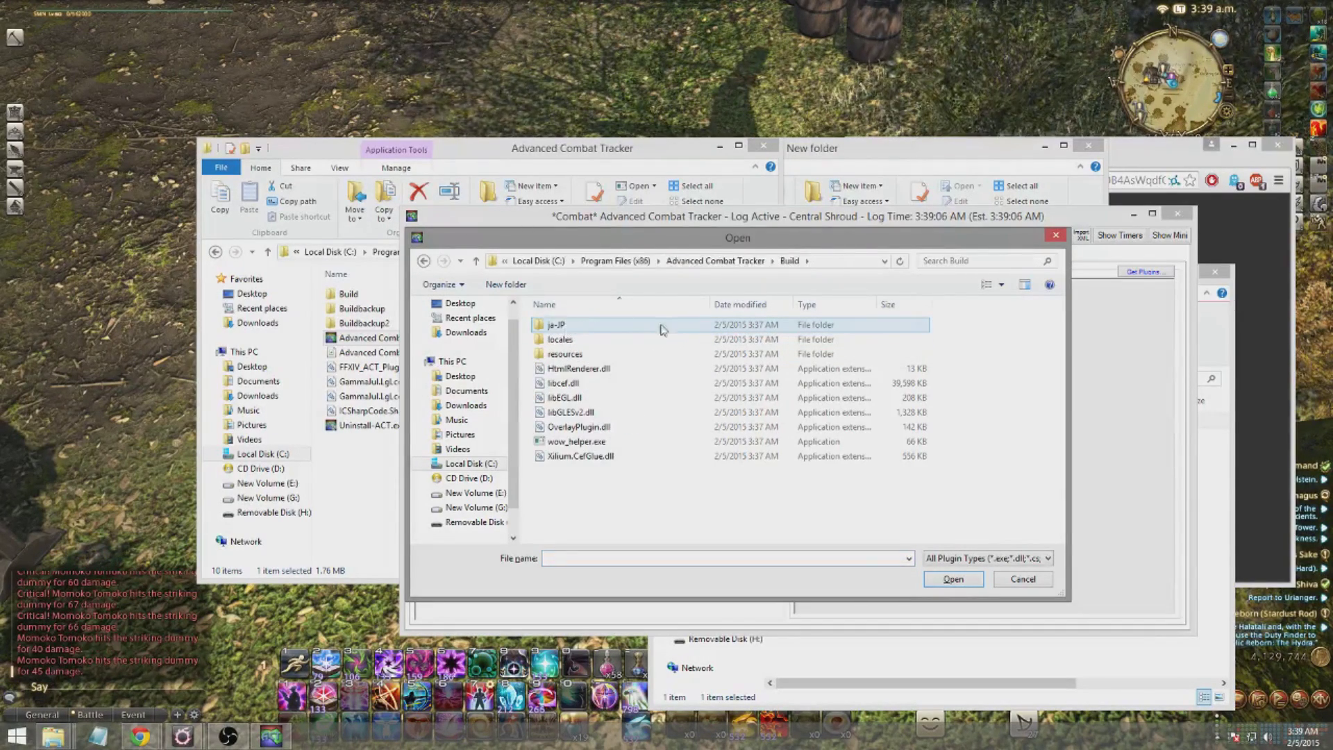
pyautogui.click(590, 431)
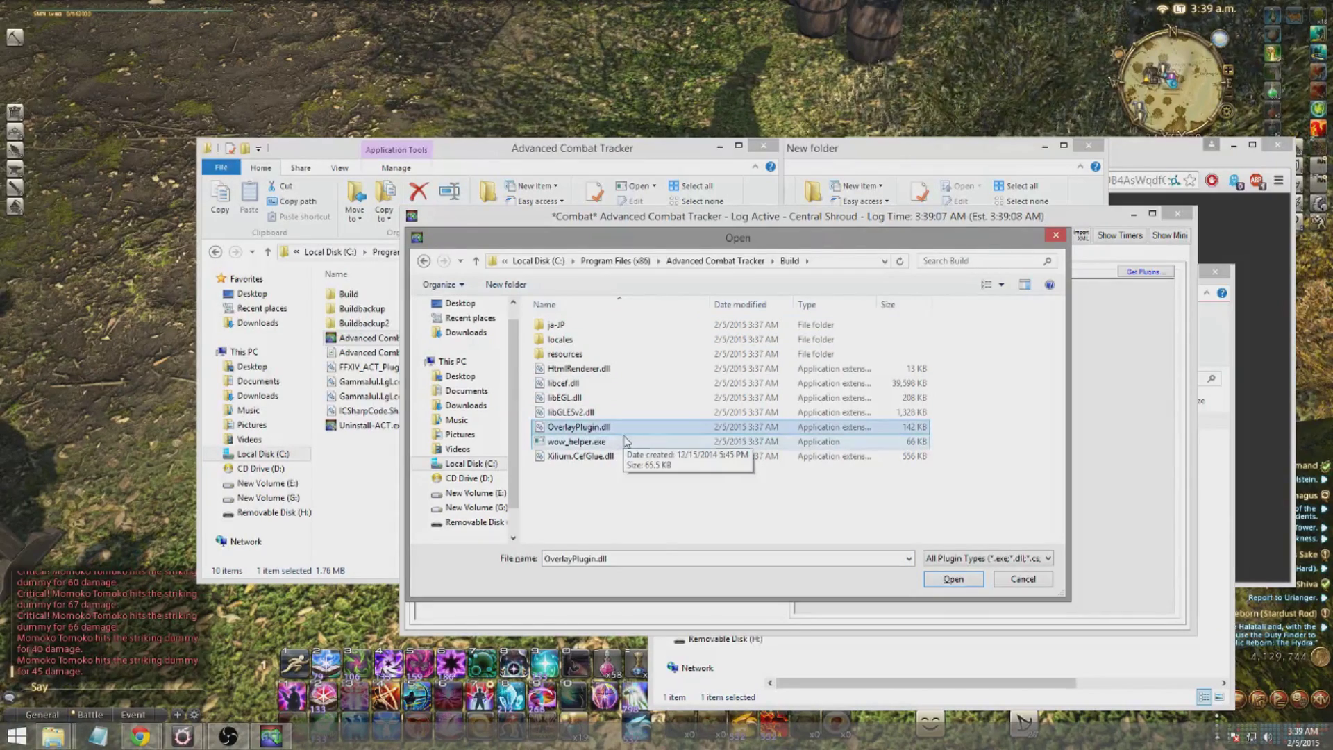
pyautogui.click(965, 584)
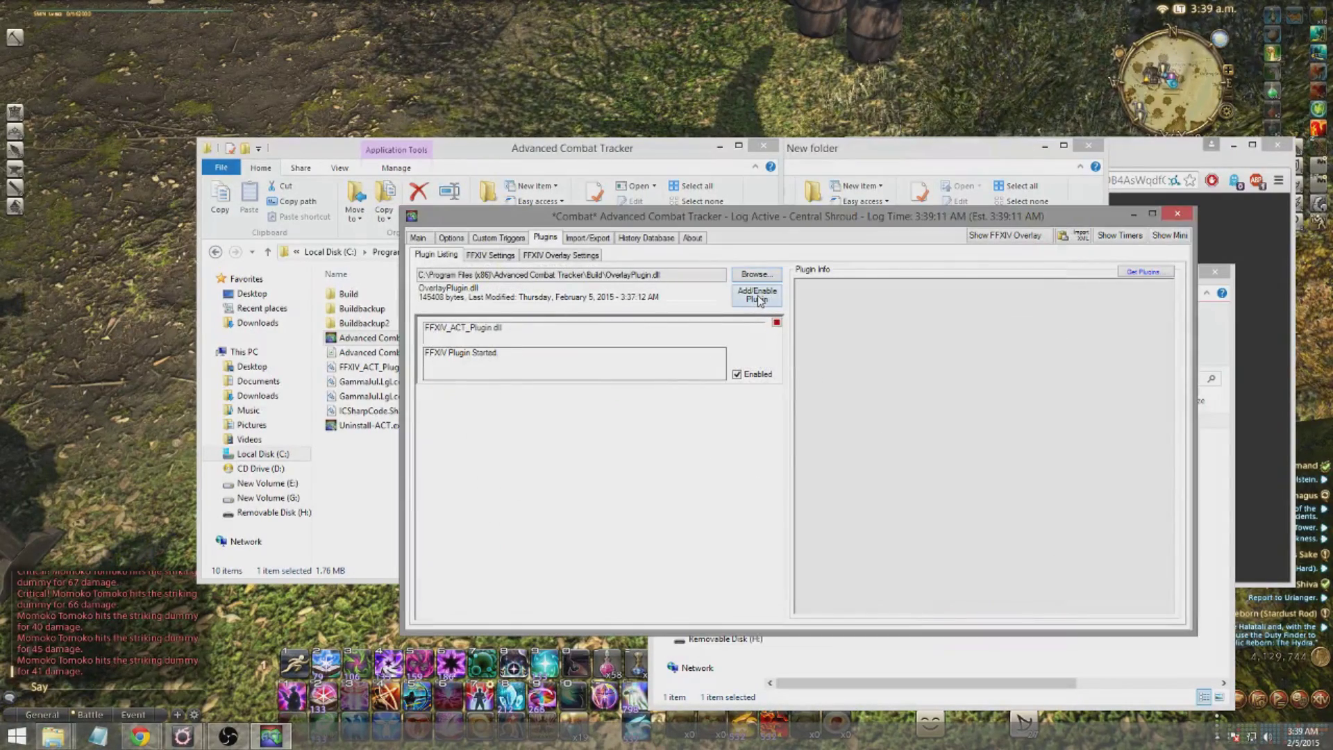
pyautogui.click(758, 299)
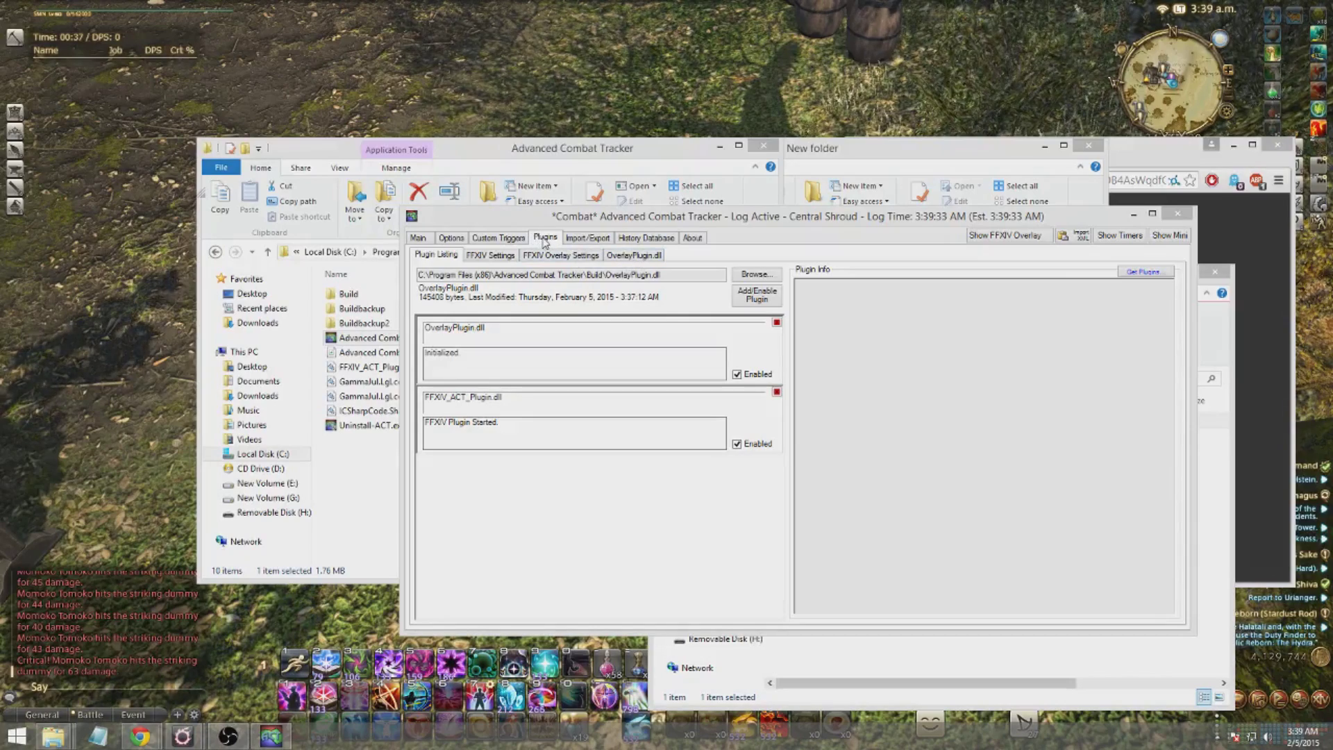
# In the OverlayPlugin.dll settings, turn off click-through for the mini parse overlay and reposition the overlay slightly in the game.
pyautogui.click(545, 240)
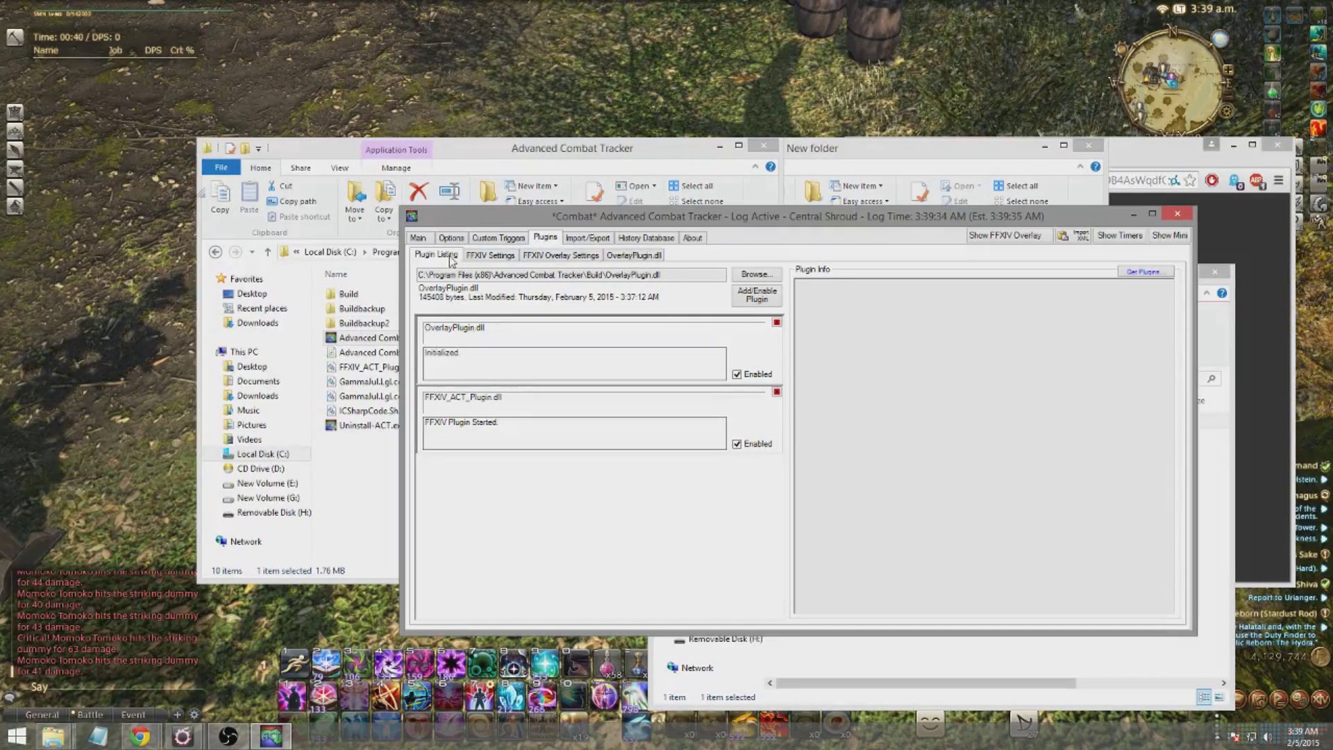
pyautogui.click(633, 257)
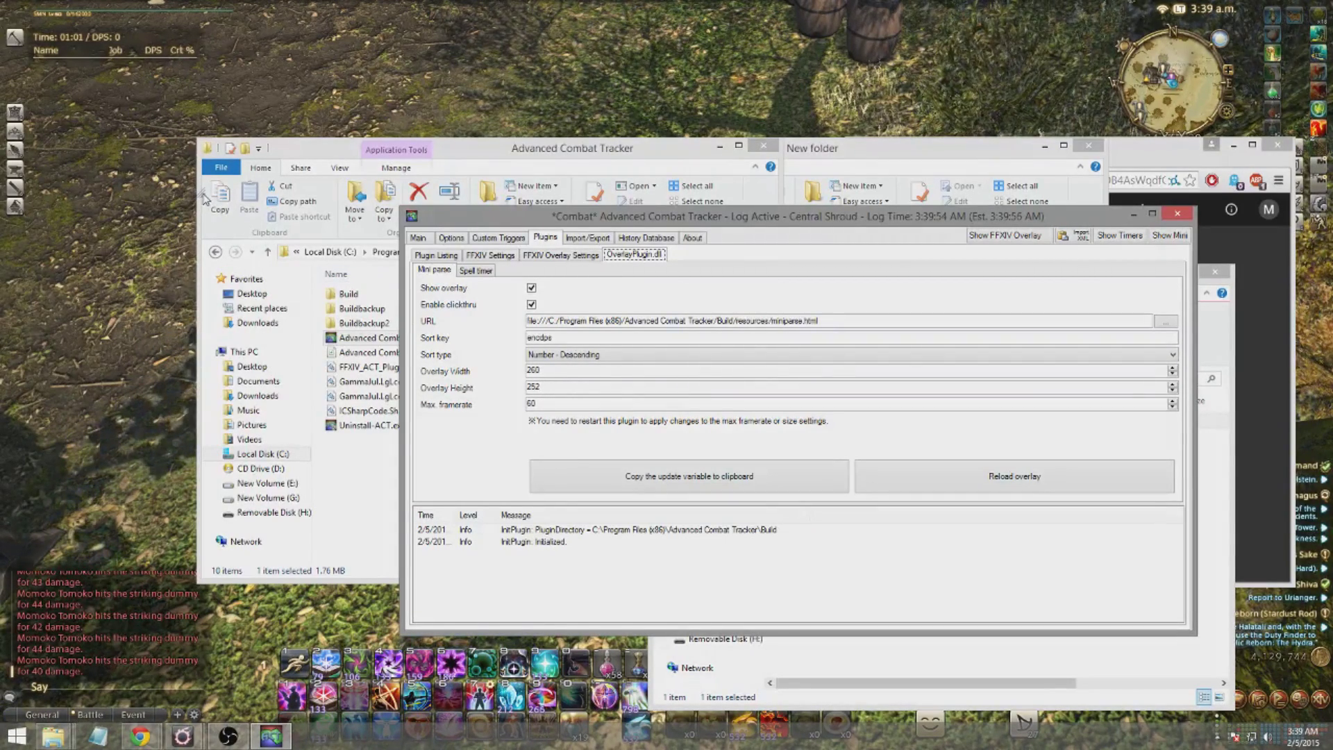
pyautogui.click(198, 188)
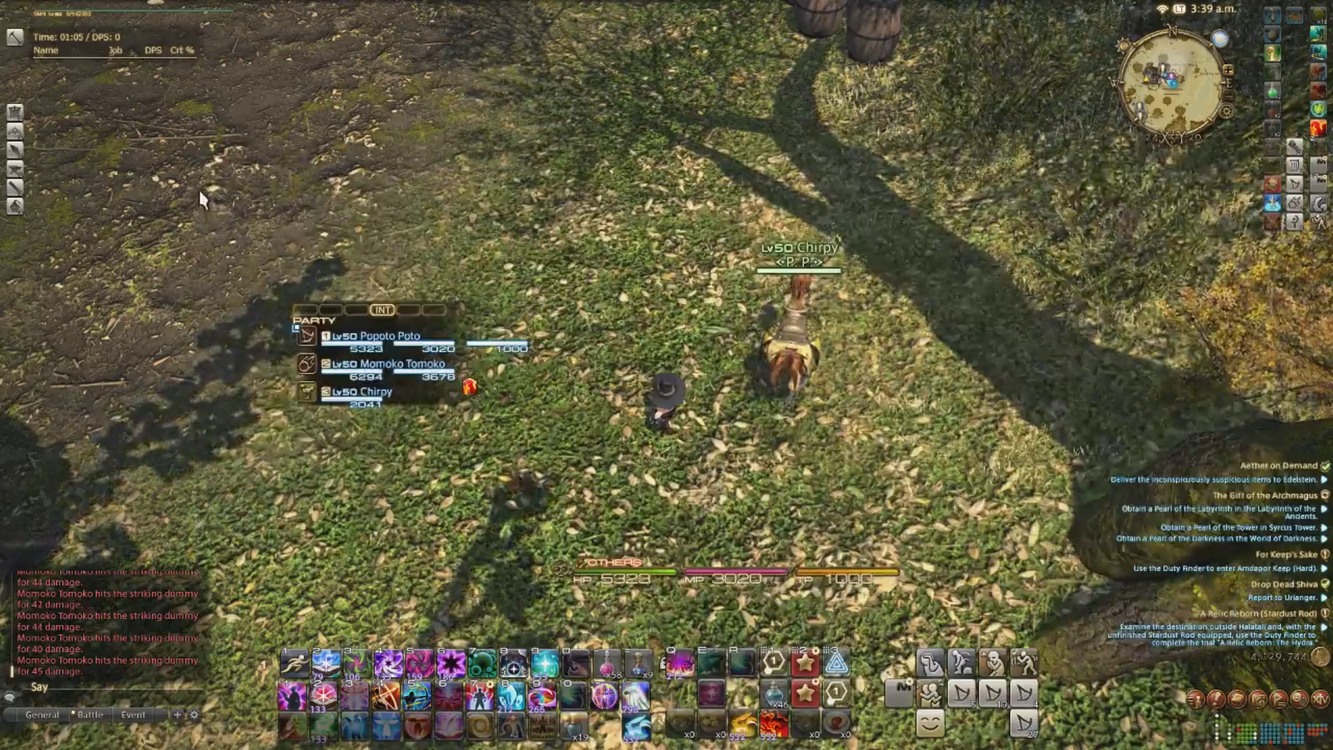
pyautogui.hotkey('alt', 'Tab')
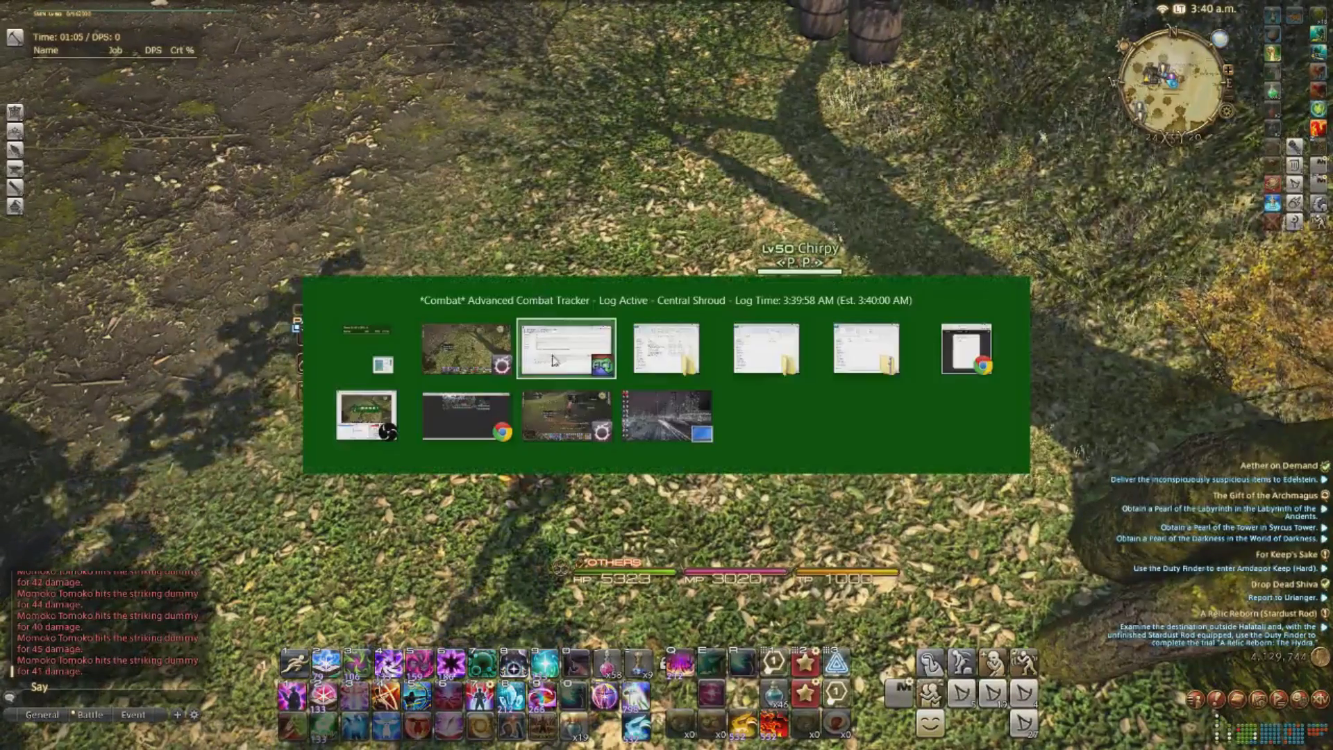
pyautogui.click(580, 352)
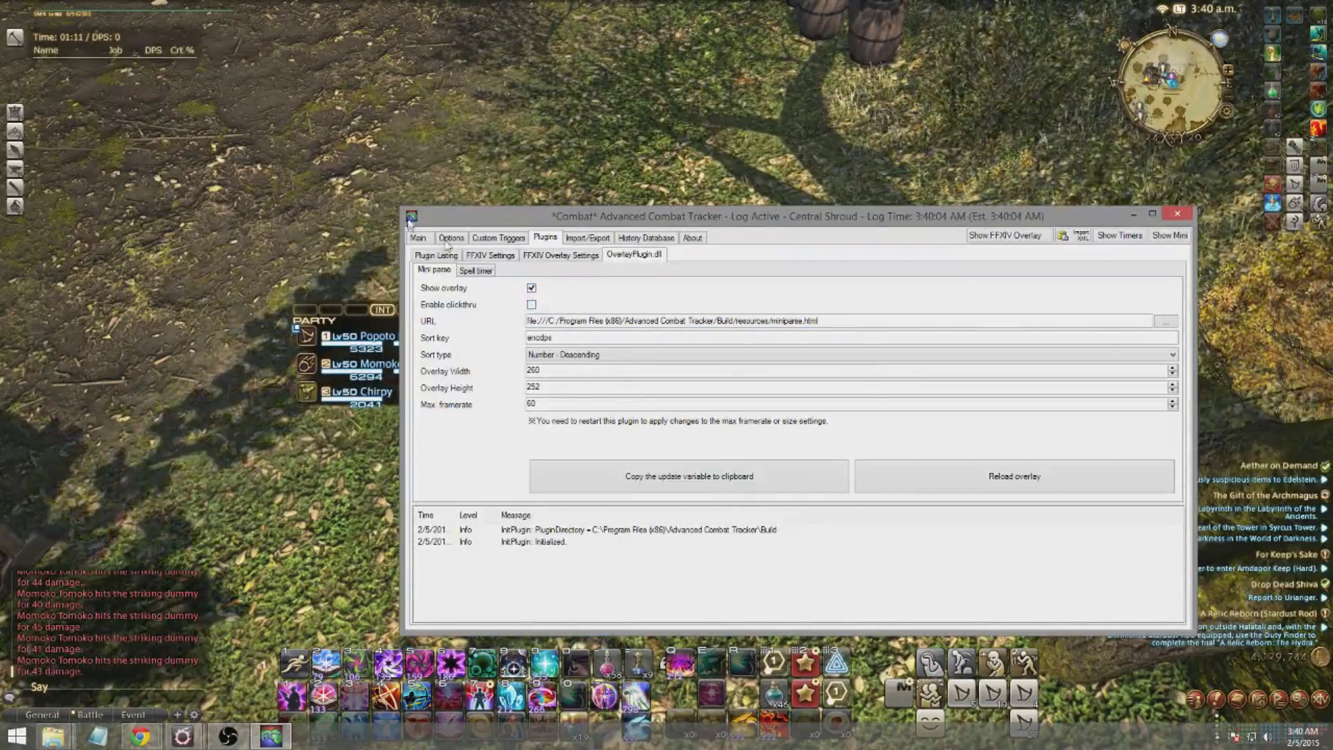
pyautogui.click(236, 196)
pyautogui.moveTo(107, 49)
pyautogui.mouseDown()
pyautogui.moveTo(160, 87)
pyautogui.moveTo(385, 95)
pyautogui.moveTo(208, 87)
pyautogui.moveTo(113, 55)
pyautogui.mouseUp()
pyautogui.moveTo(306, 212); pyautogui.dragTo(268, 193)
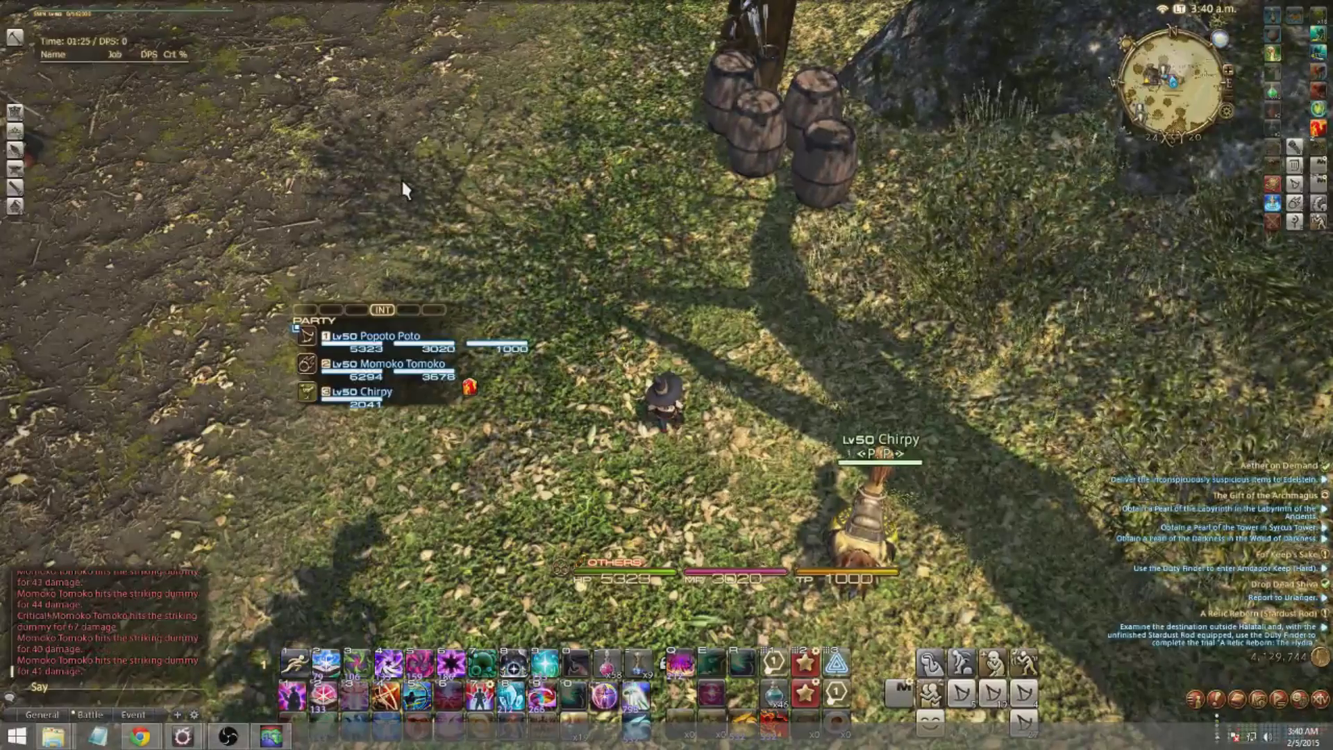
# Turn click-through back on for the mini parse overlay and return to the game.
pyautogui.hotkey('alt', 'Tab')
pyautogui.hotkey('alt', 'Tab')
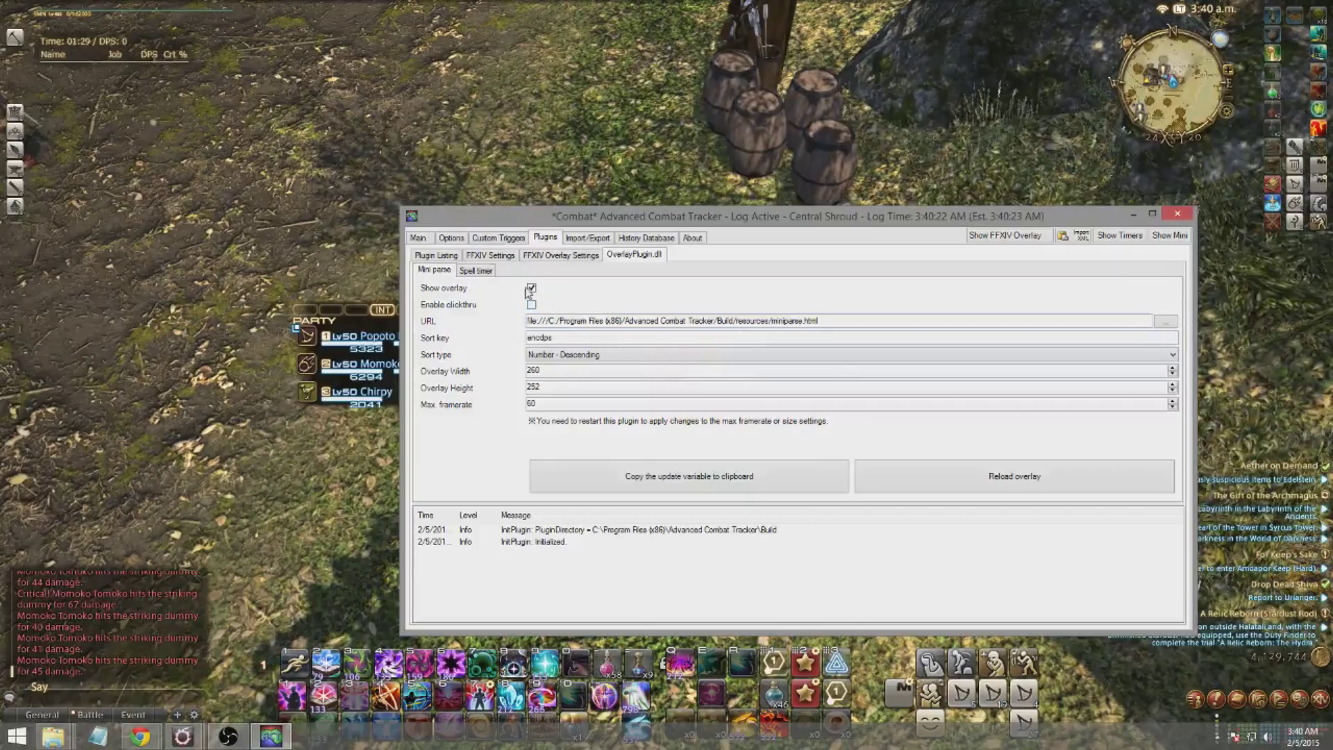
pyautogui.click(315, 126)
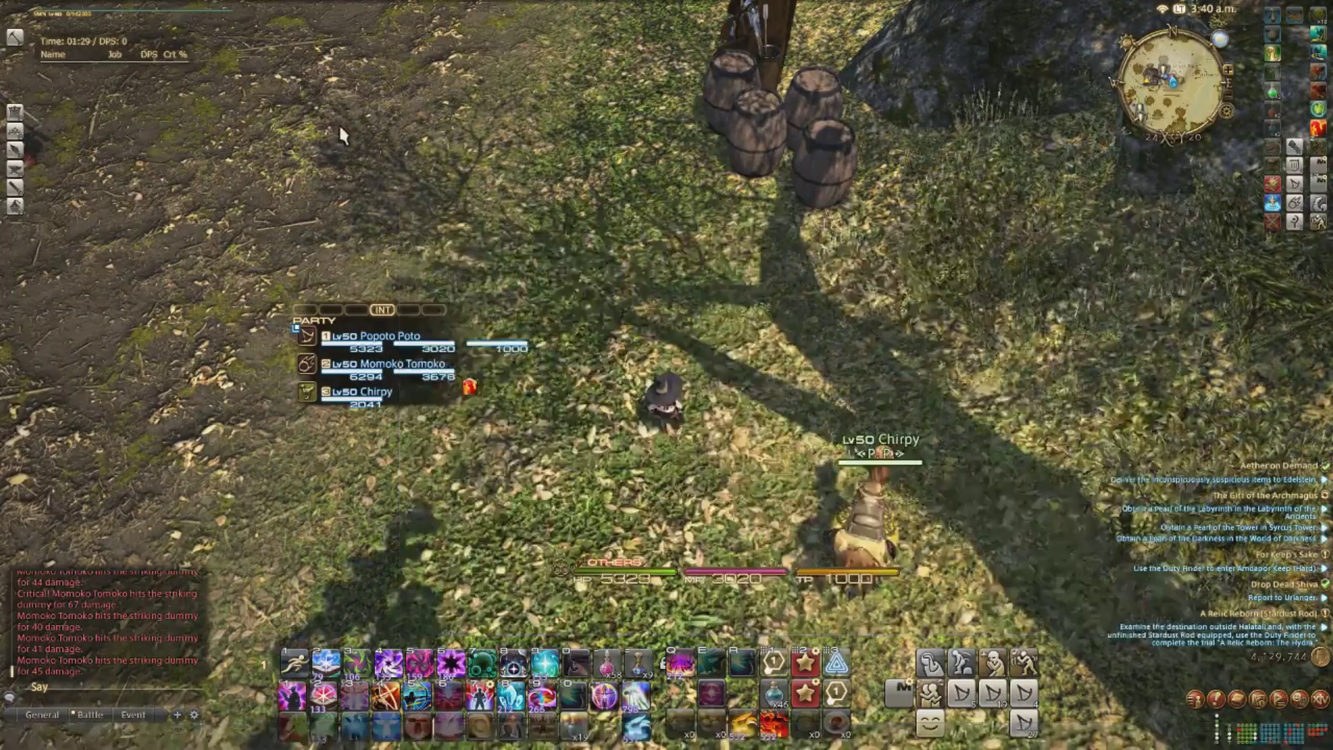
pyautogui.moveTo(339, 123); pyautogui.dragTo(660, 136)
pyautogui.hotkey('alt', 'Tab')
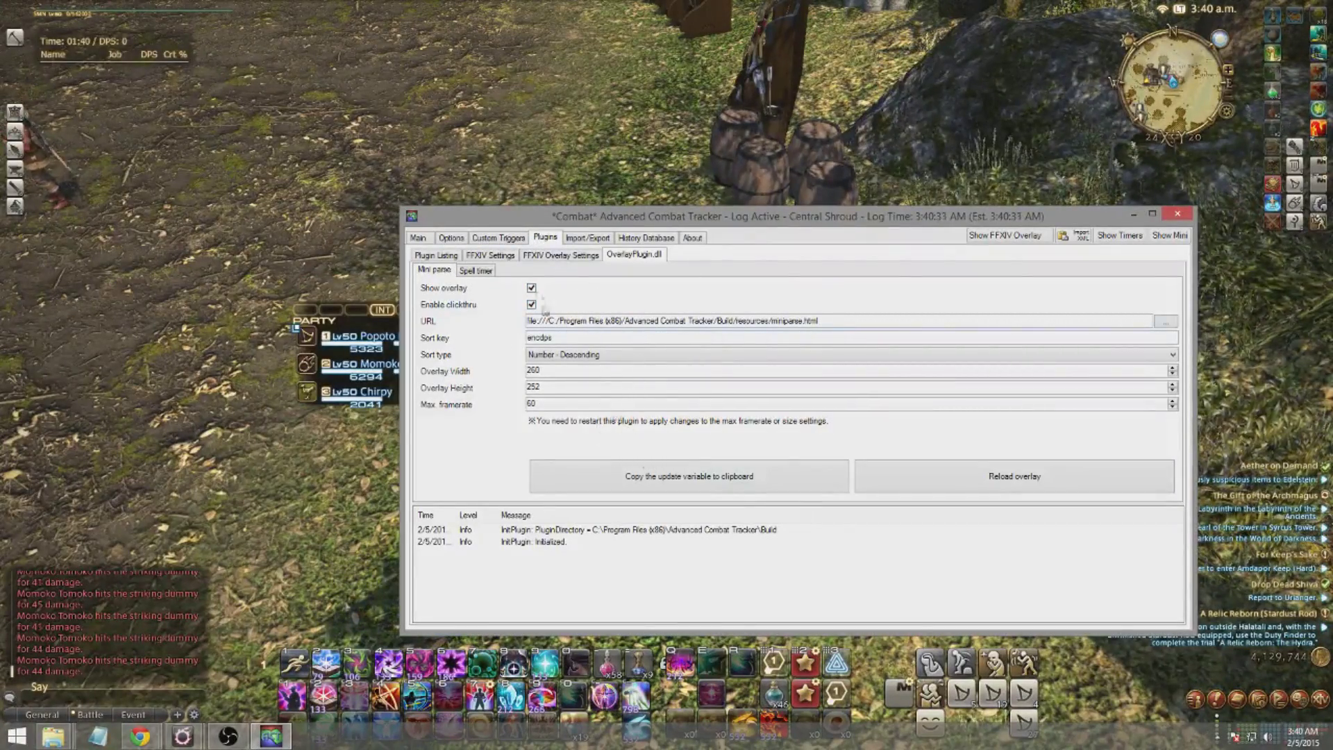
pyautogui.hotkey('alt', 'Tab')
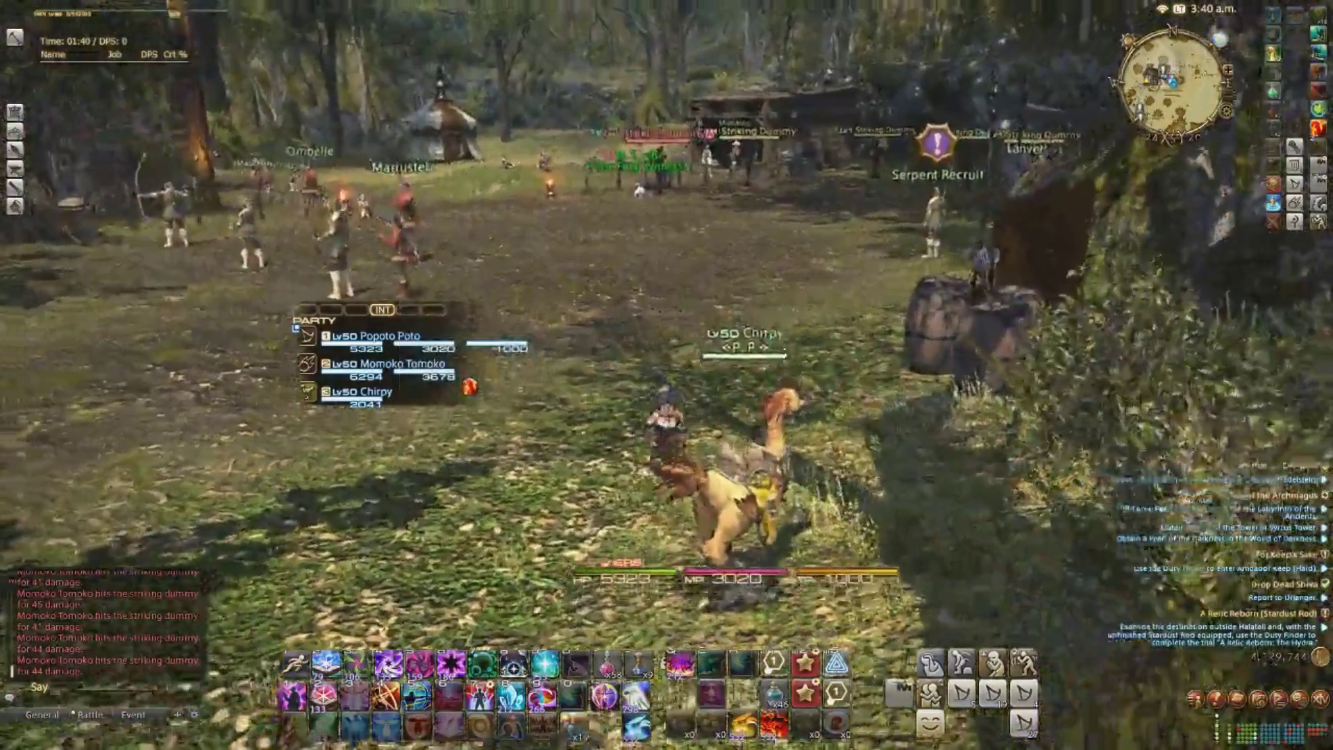
# Run to the striking dummies and attack one with Ruin II to check the DPS overlay during combat.
pyautogui.press('w')
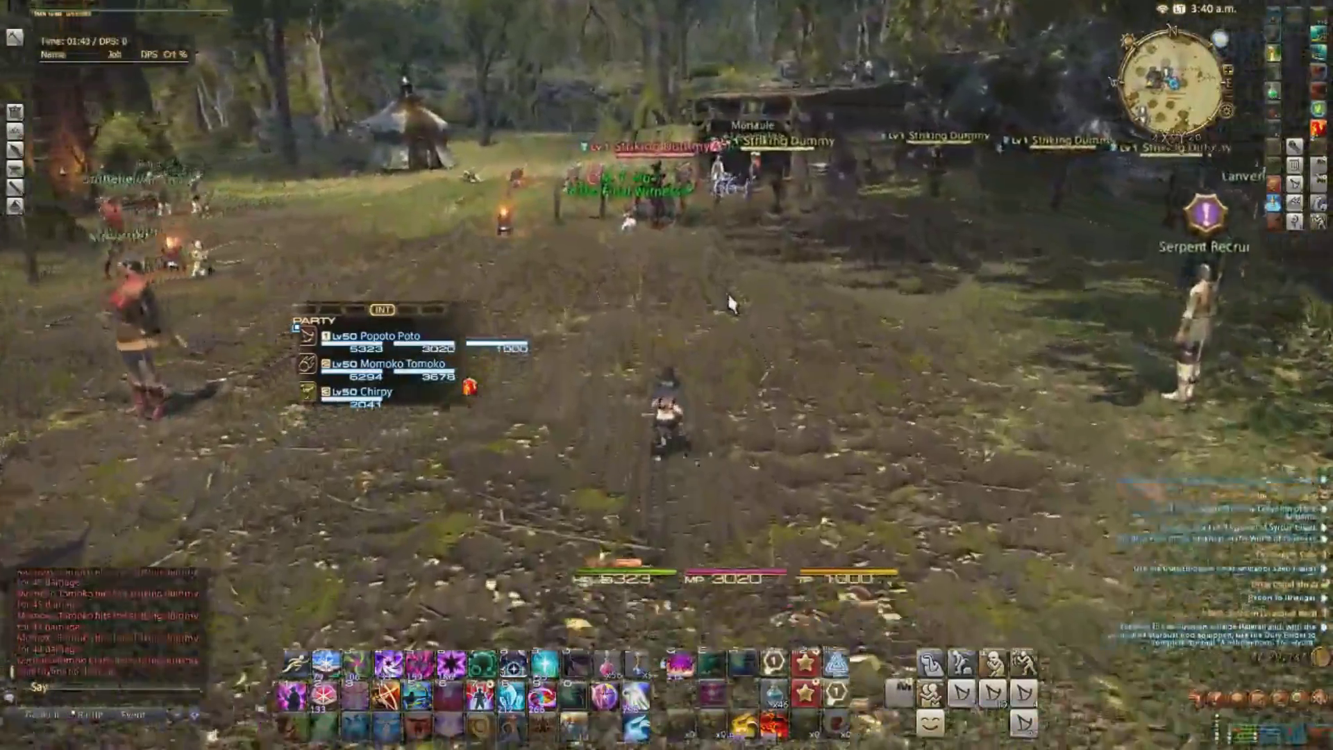
pyautogui.press('w')
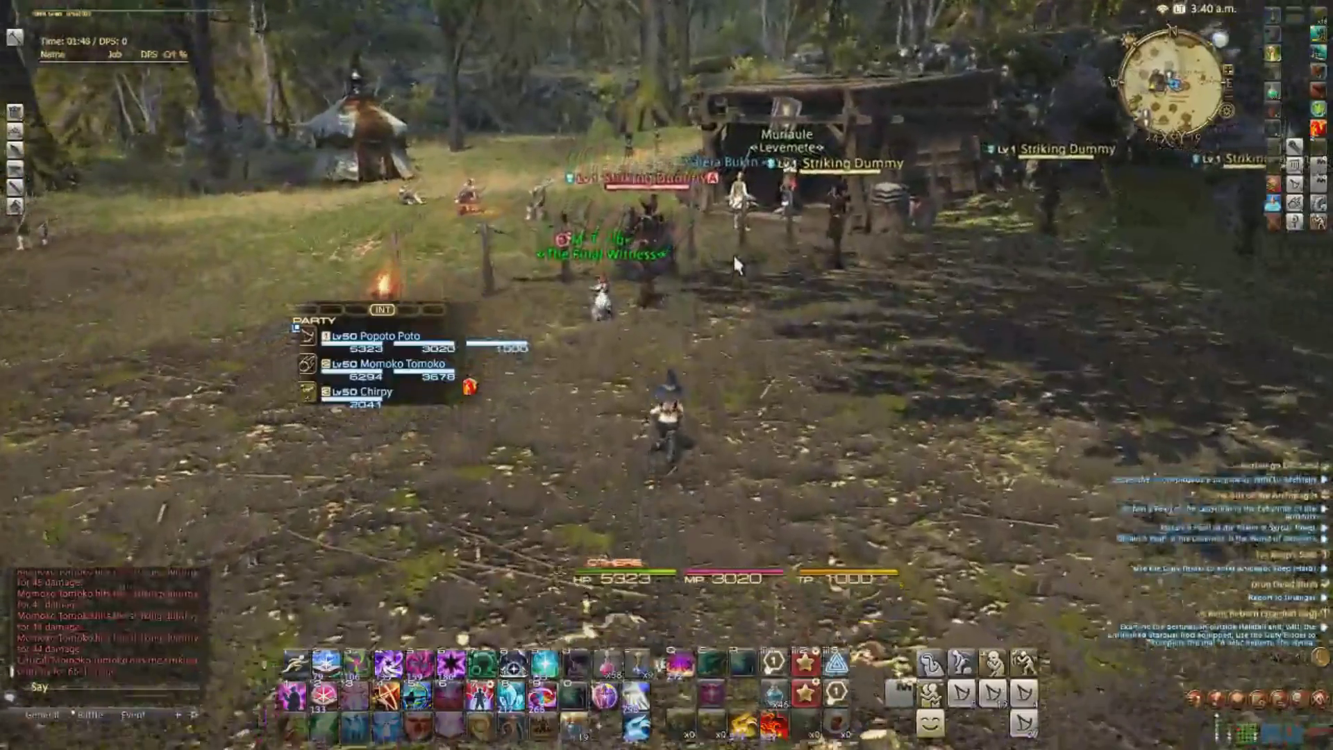
pyautogui.press('w')
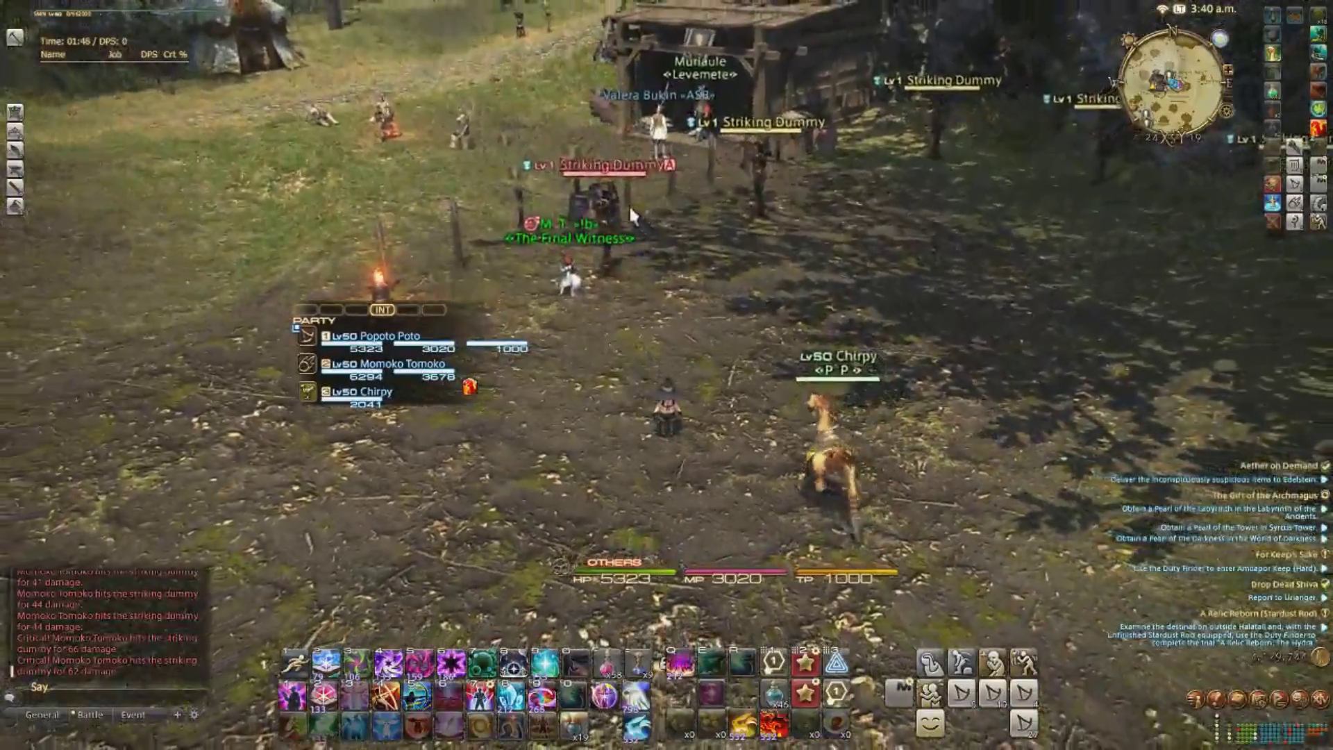
pyautogui.click(611, 197)
pyautogui.press('2')
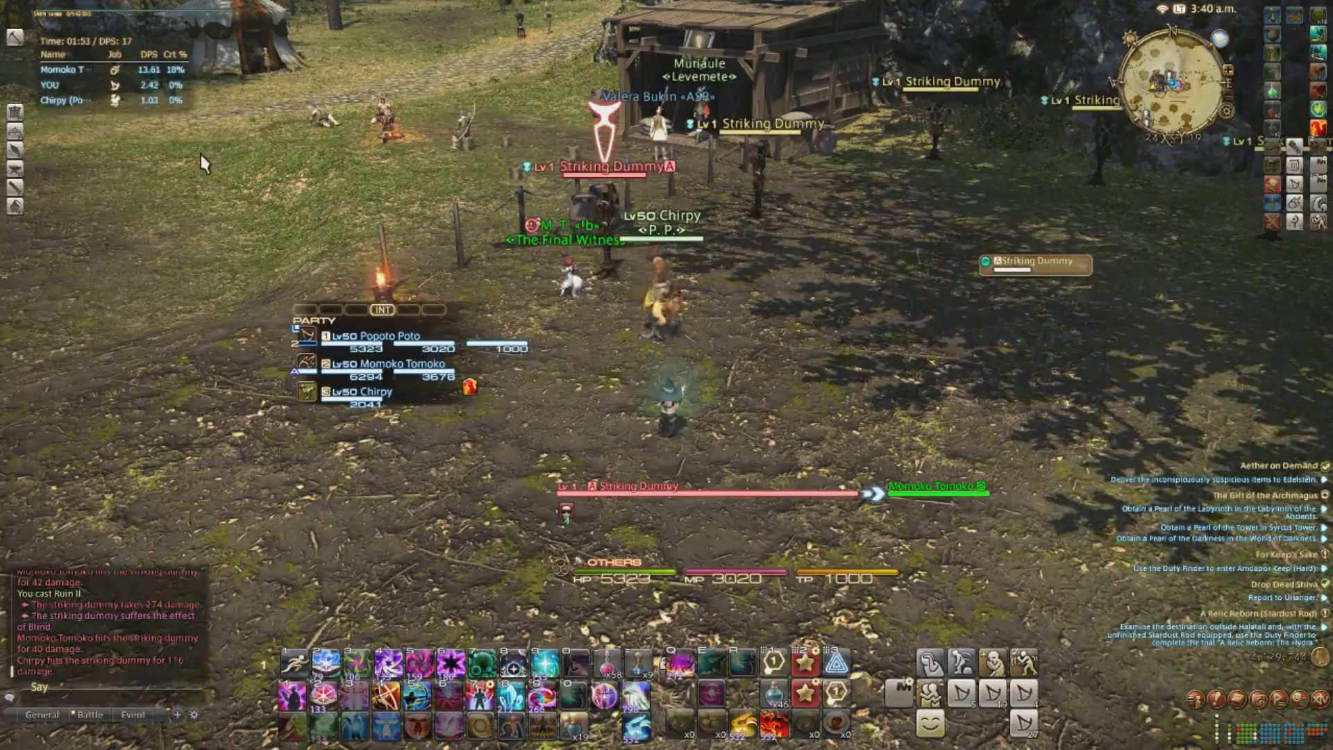
pyautogui.press('w')
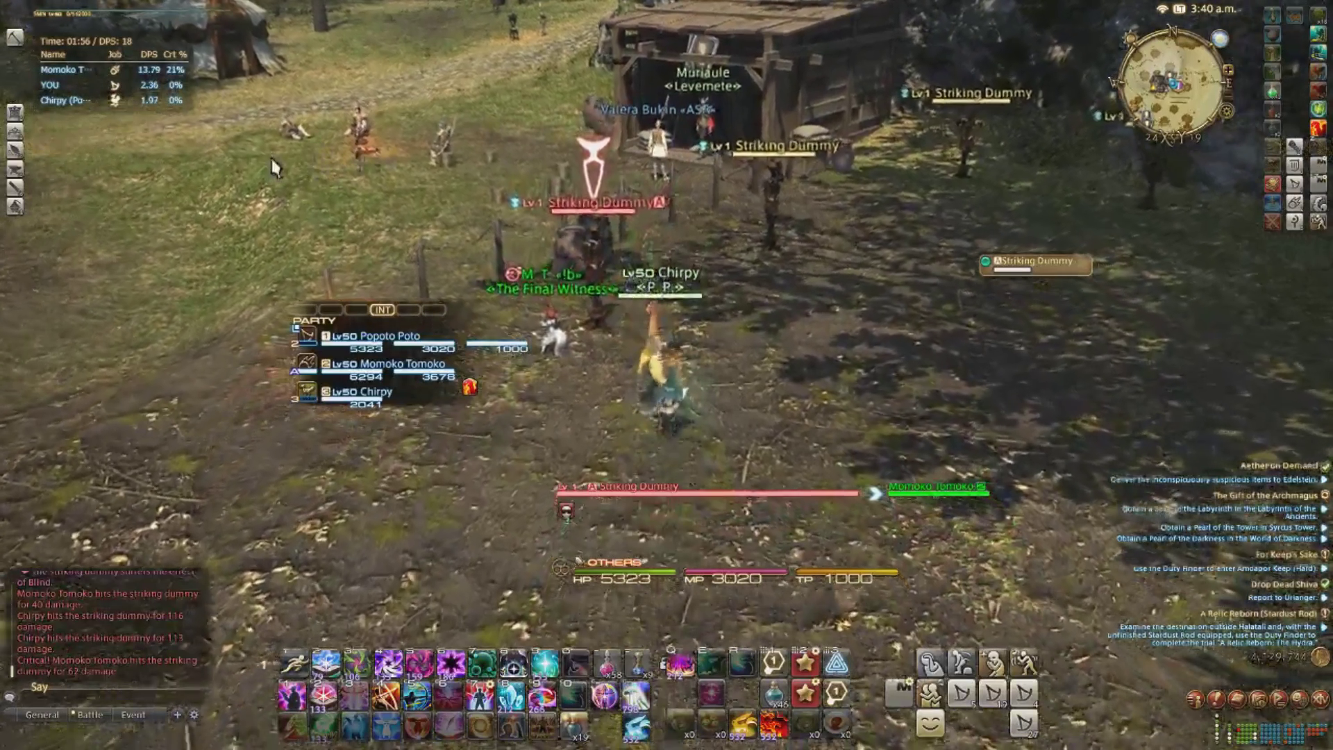
pyautogui.press('a')
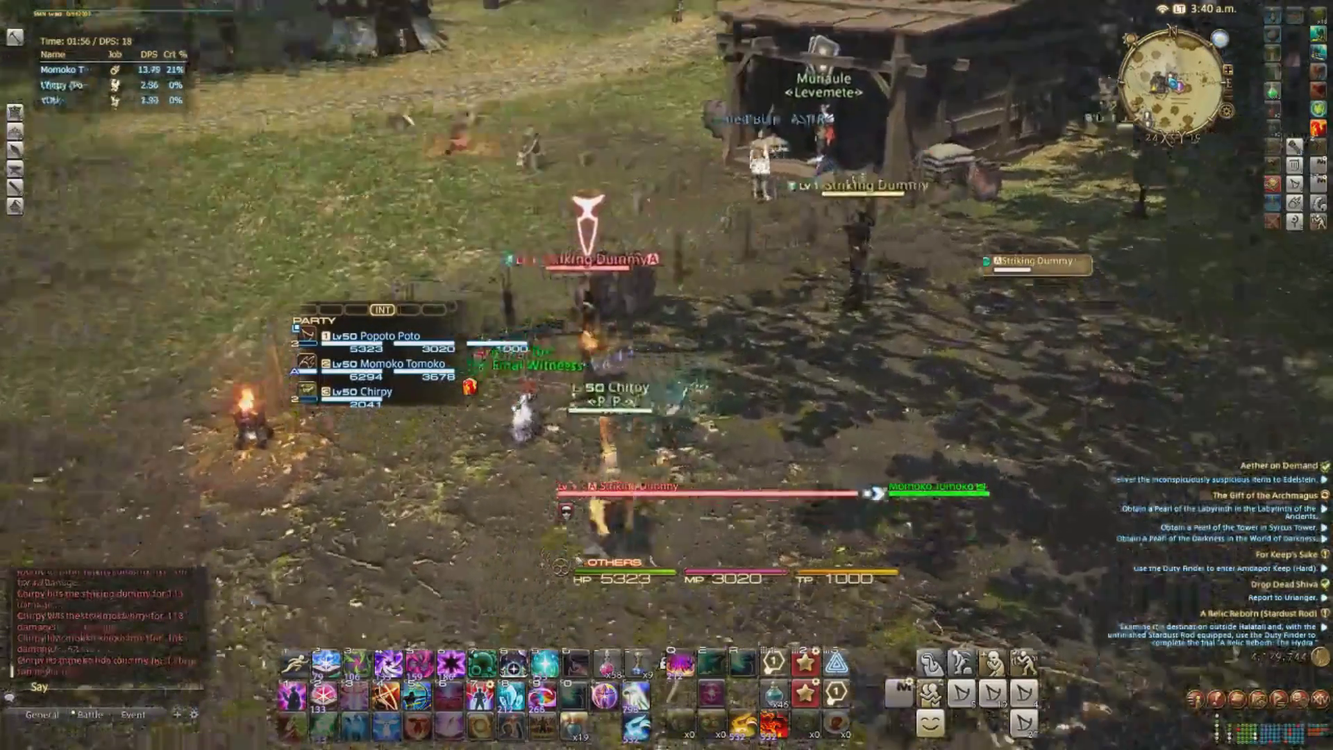
pyautogui.moveTo(396, 194); pyautogui.dragTo(213, 198)
# Widen the DPS overlay with click-through switched off, and re-enable click-through.
pyautogui.hotkey('alt', 'Tab')
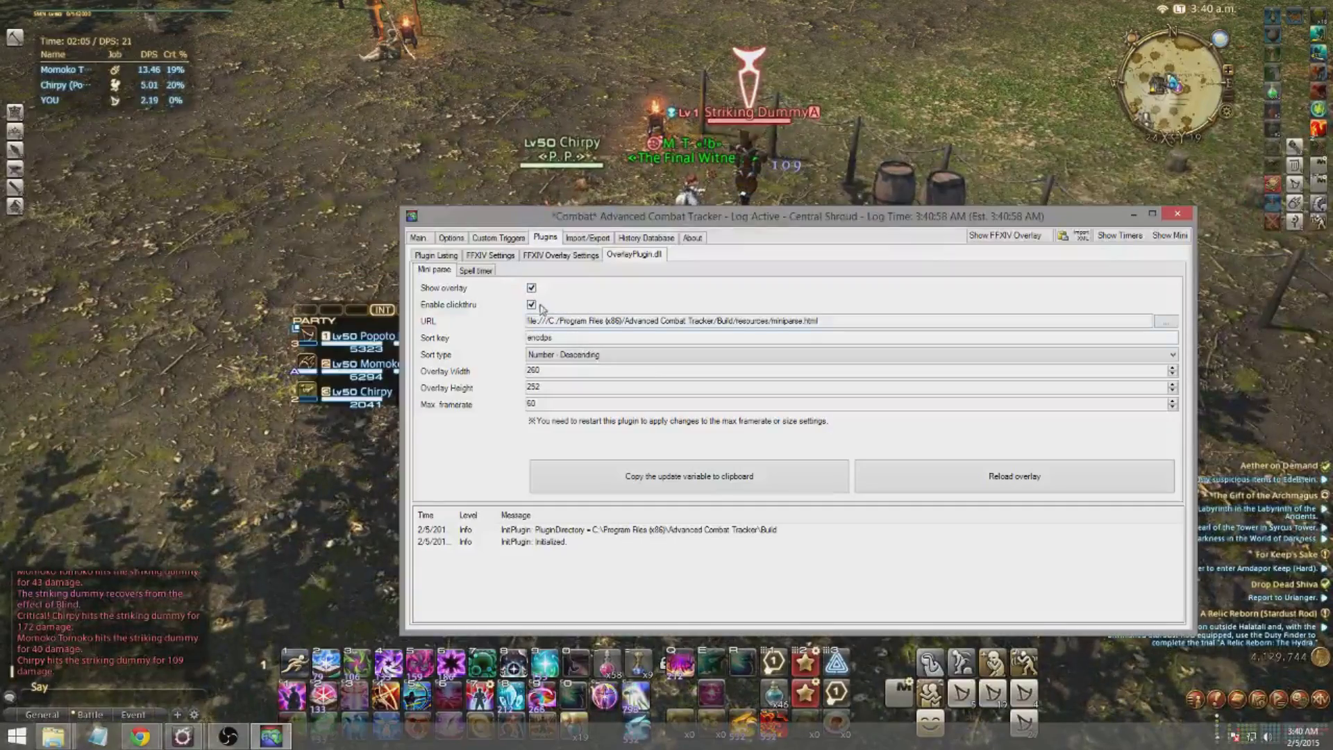
pyautogui.click(486, 309)
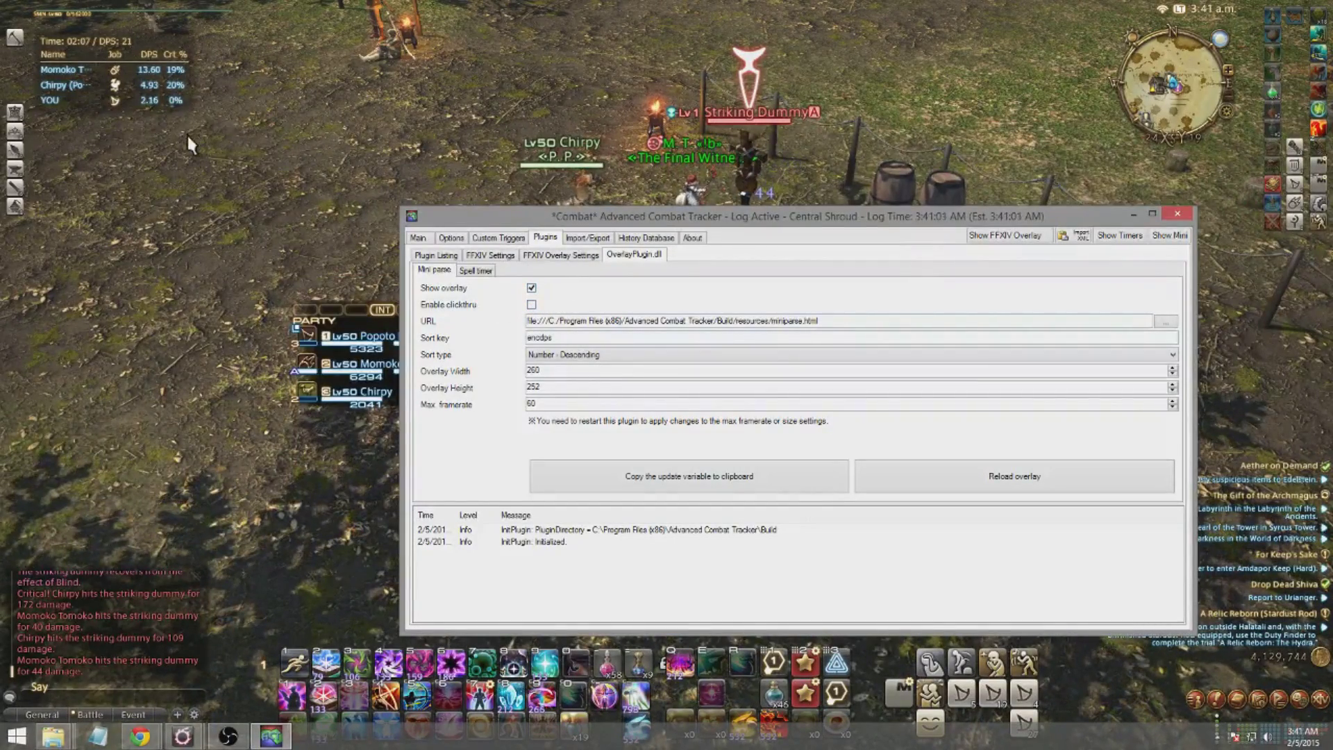
pyautogui.click(206, 195)
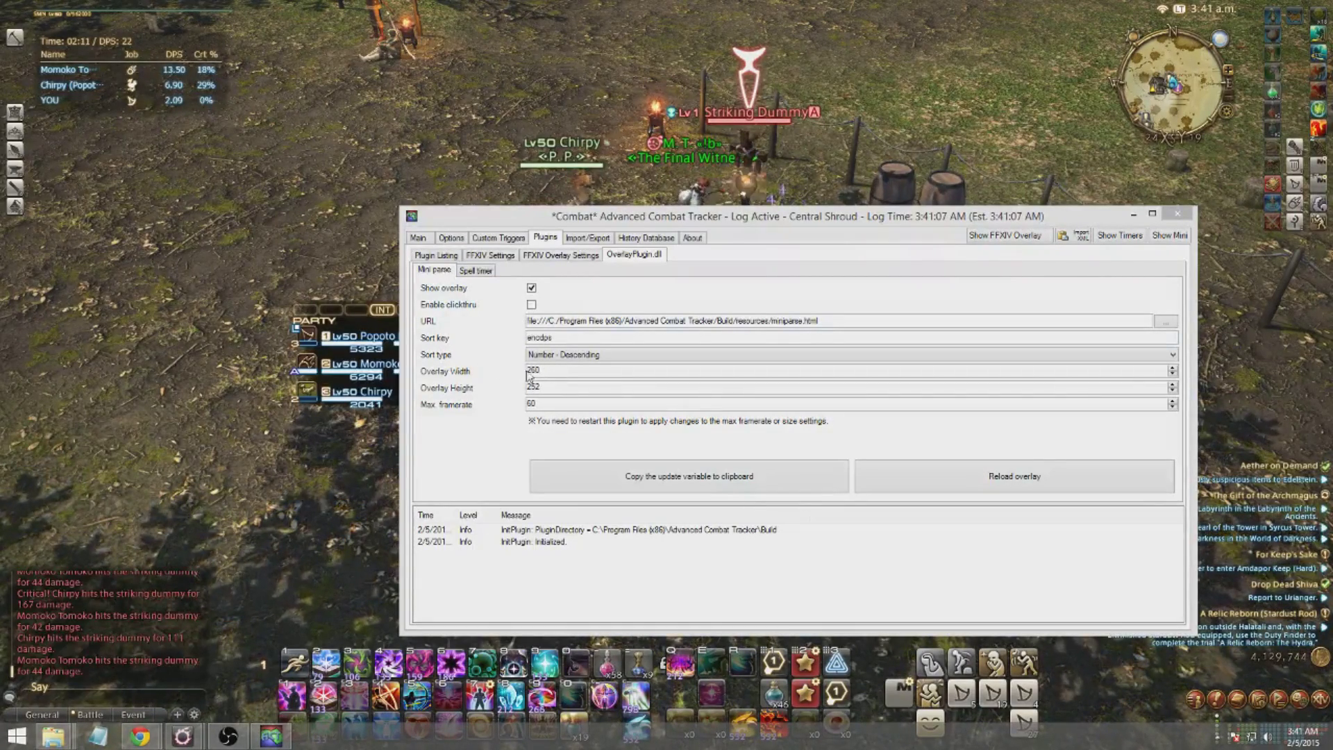
pyautogui.click(531, 305)
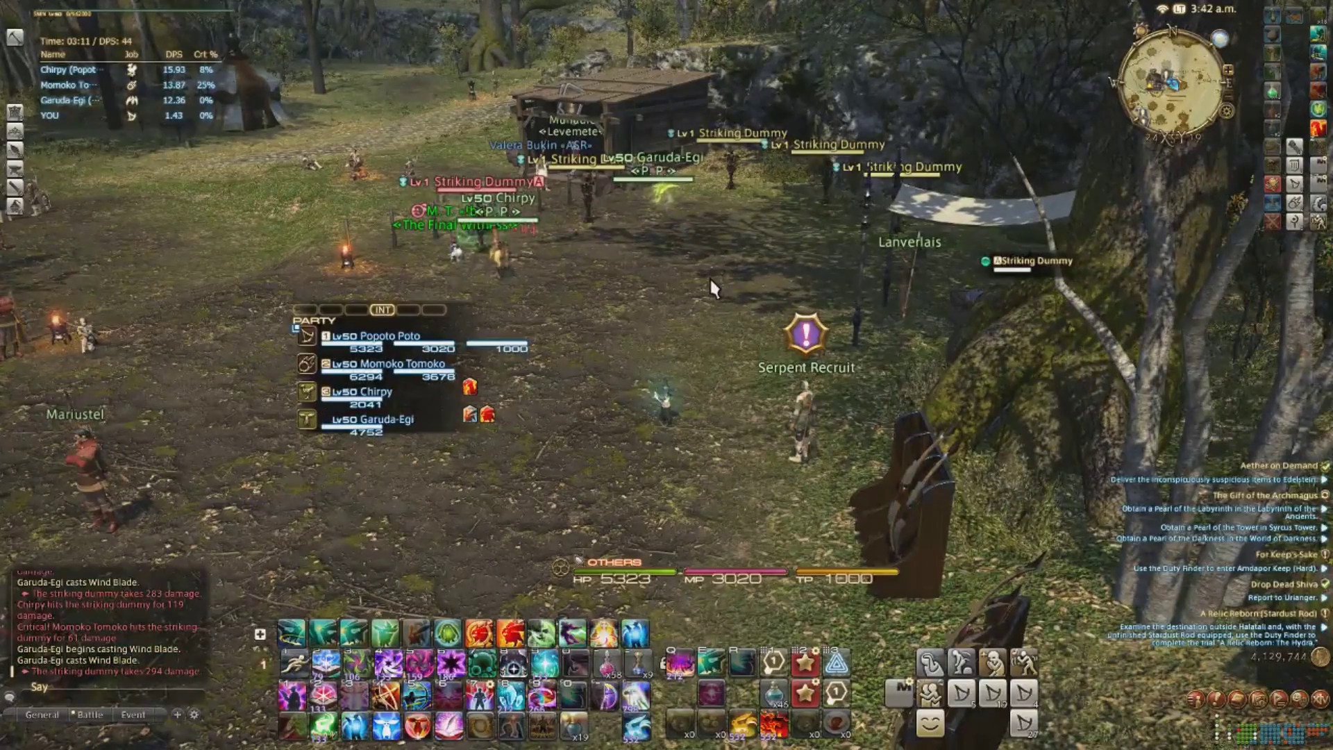
# Enable Combine Pets with Owner in the FFXIV parse options and restart Advanced Combat Tracker.
pyautogui.hotkey('alt', 'Tab')
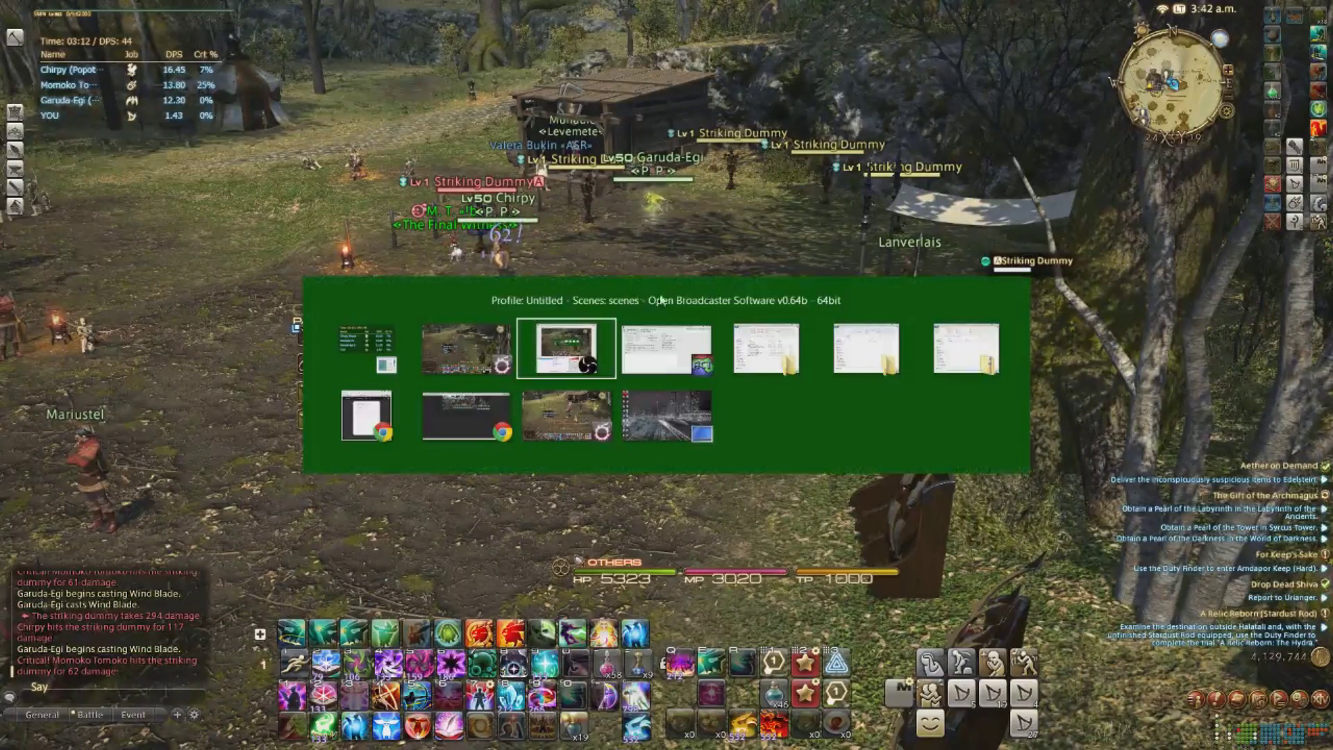
pyautogui.press('Tab')
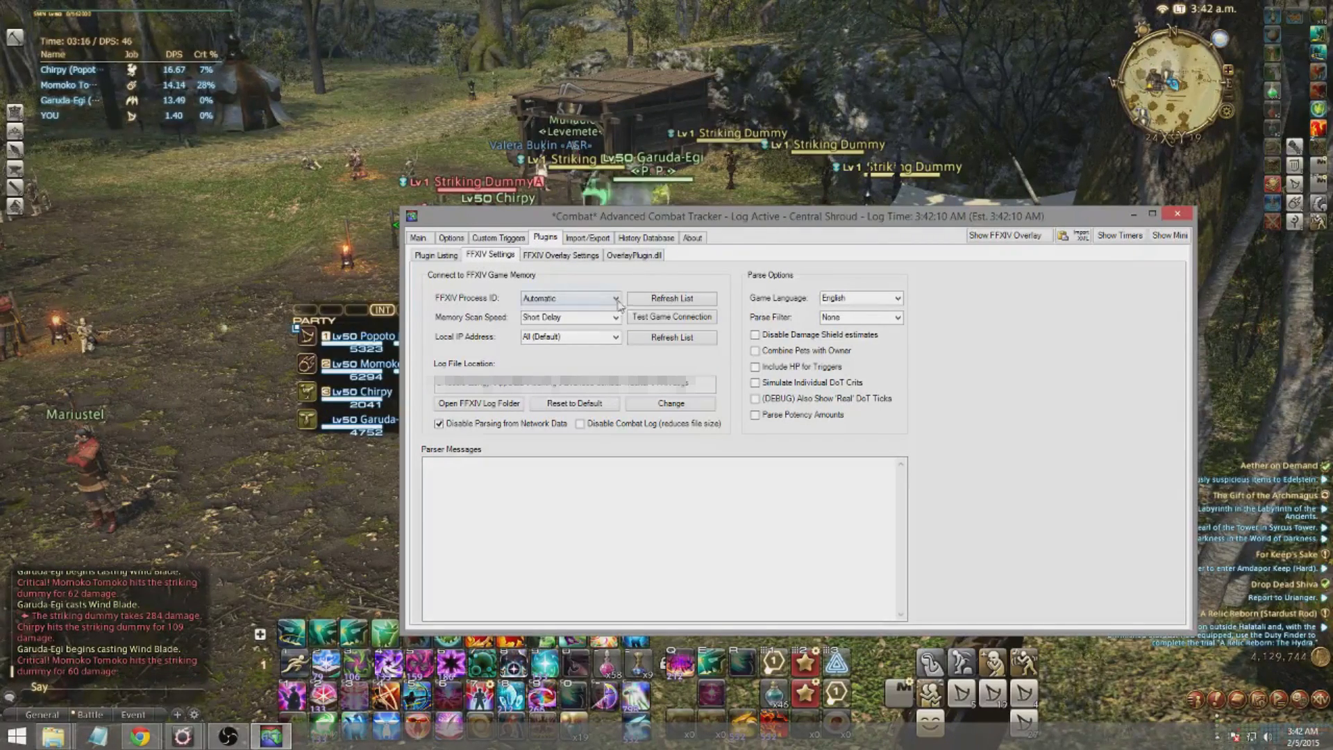
pyautogui.click(755, 352)
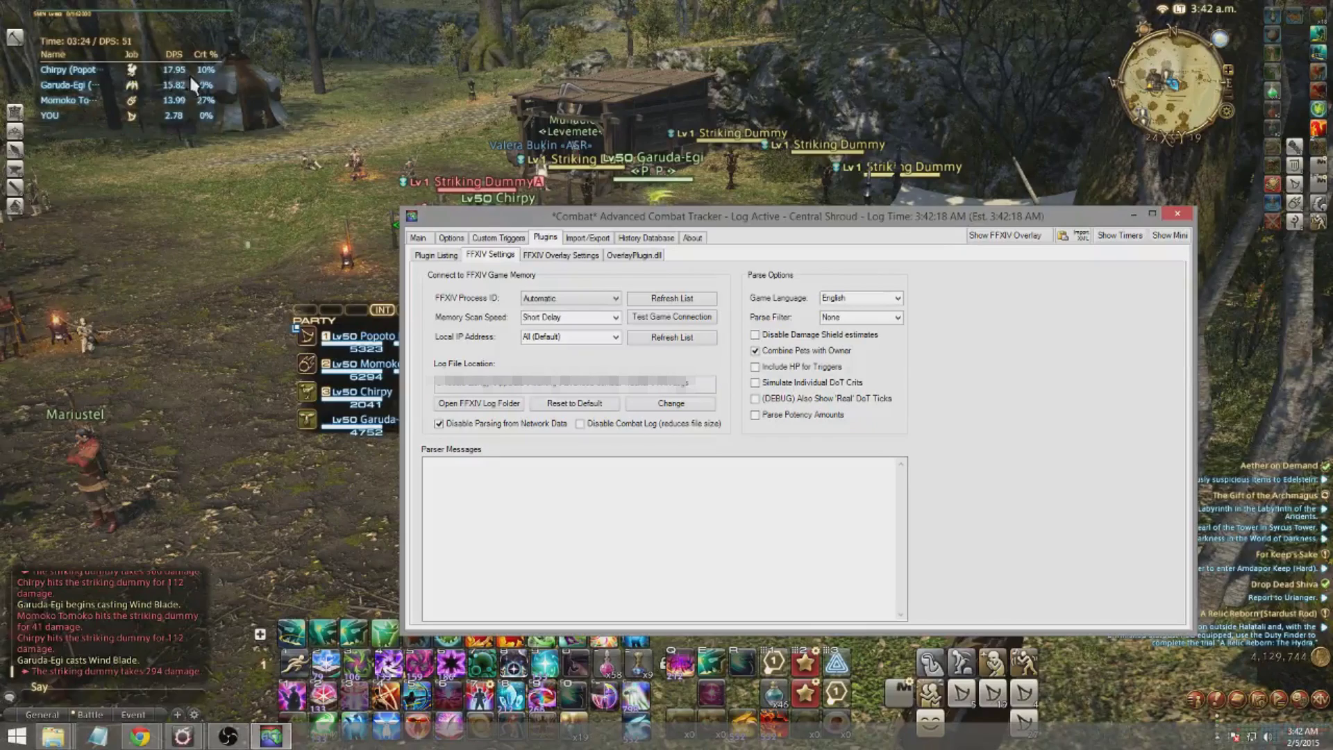
pyautogui.click(1178, 215)
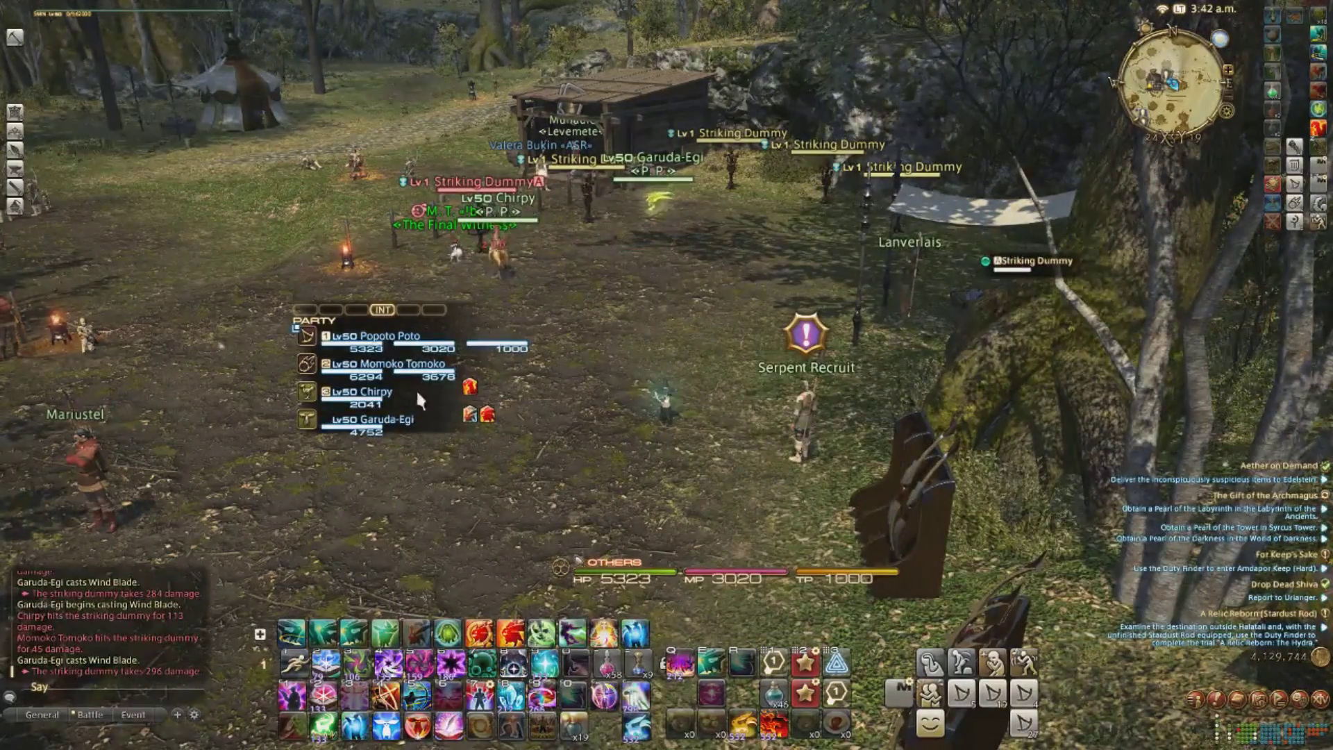
pyautogui.hotkey('alt', 'Tab')
pyautogui.click(479, 361)
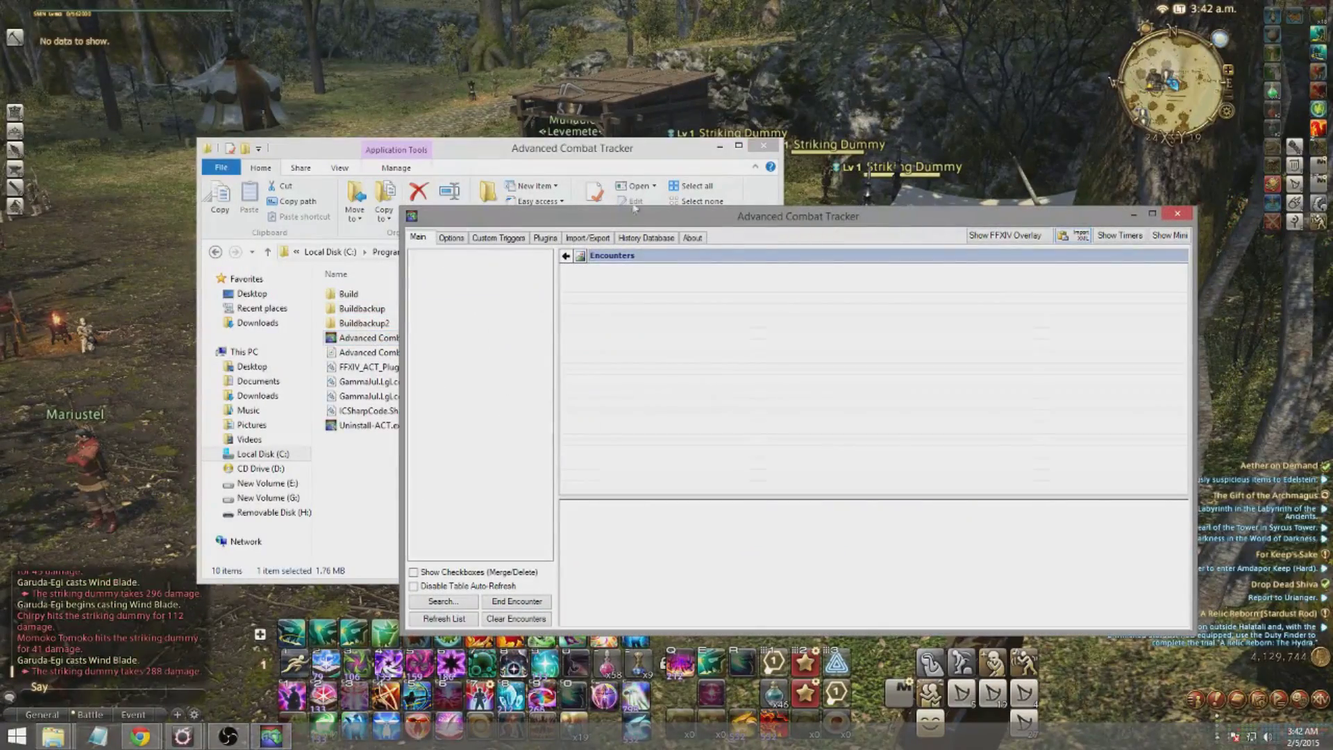
# Return to the game and target the striking dummy to check how the overlay lists pet damage.
pyautogui.click(418, 109)
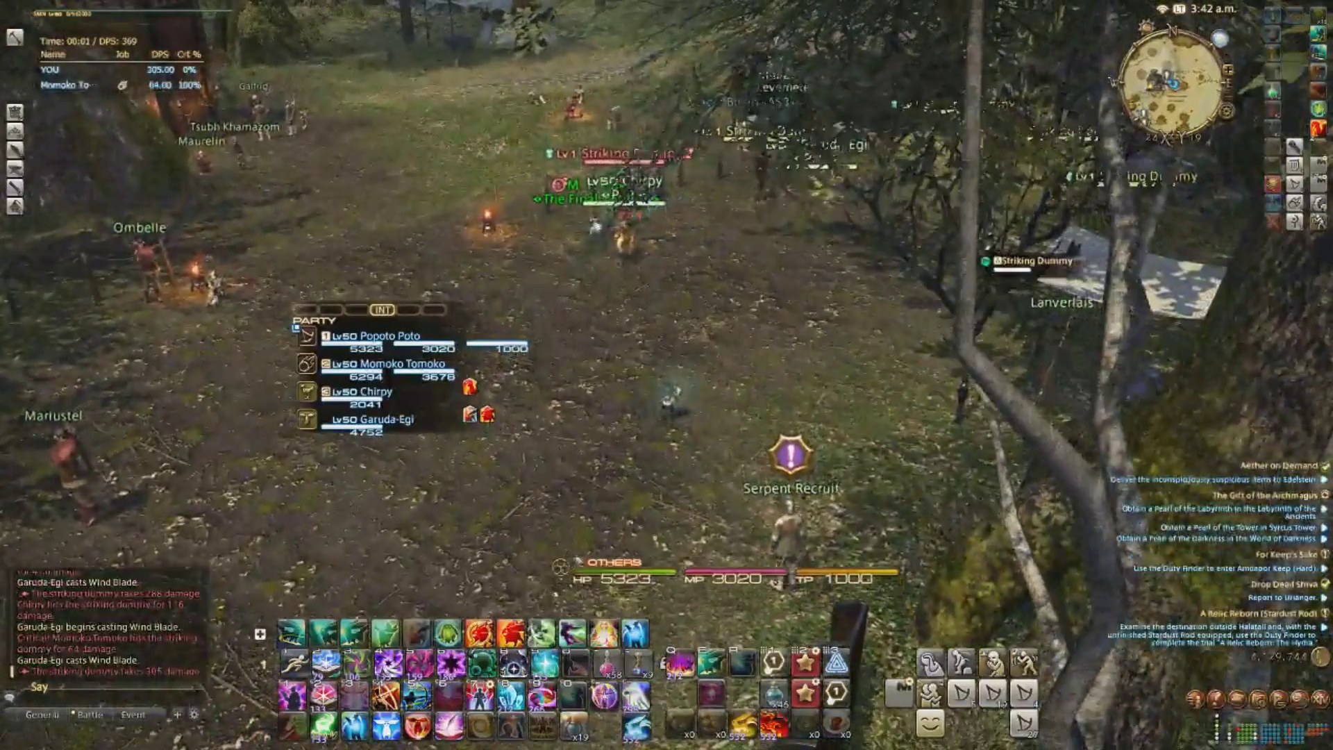
pyautogui.press('Tab')
pyautogui.moveTo(681, 289); pyautogui.dragTo(214, 150)
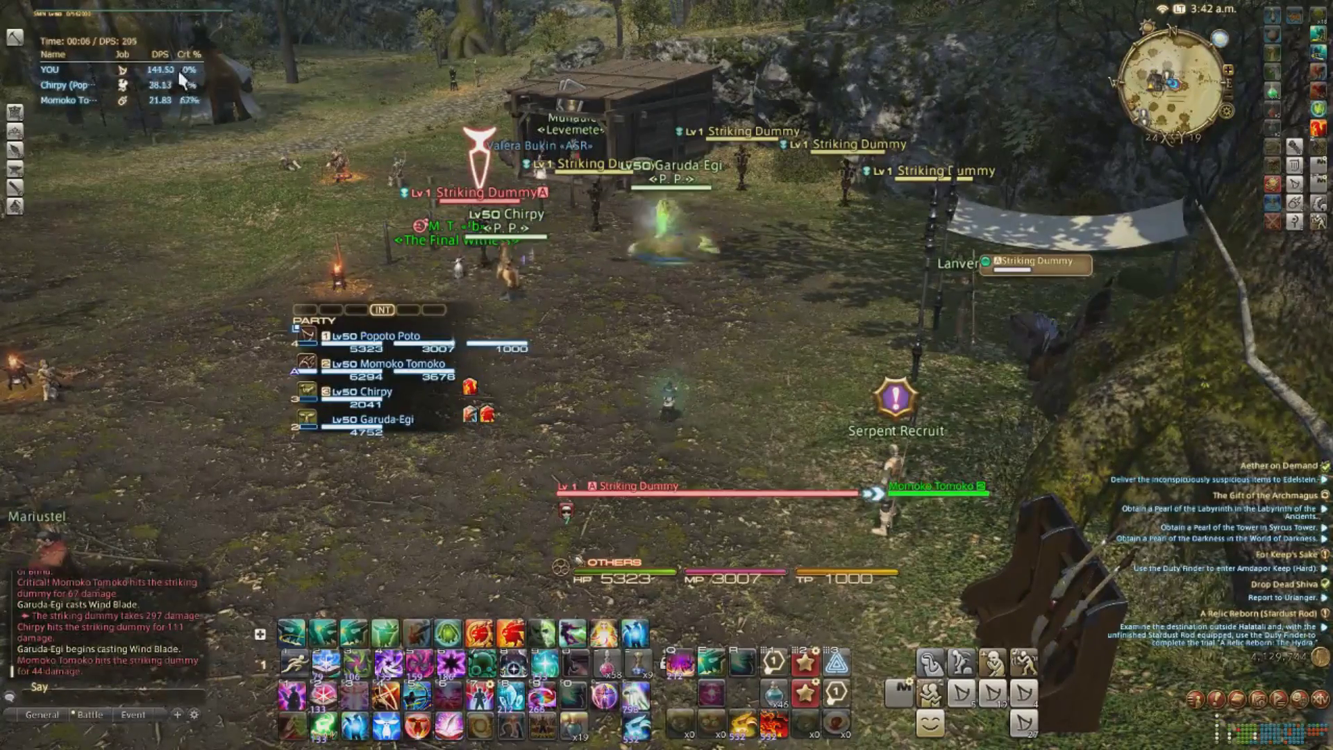
pyautogui.moveTo(710, 208); pyautogui.dragTo(786, 281)
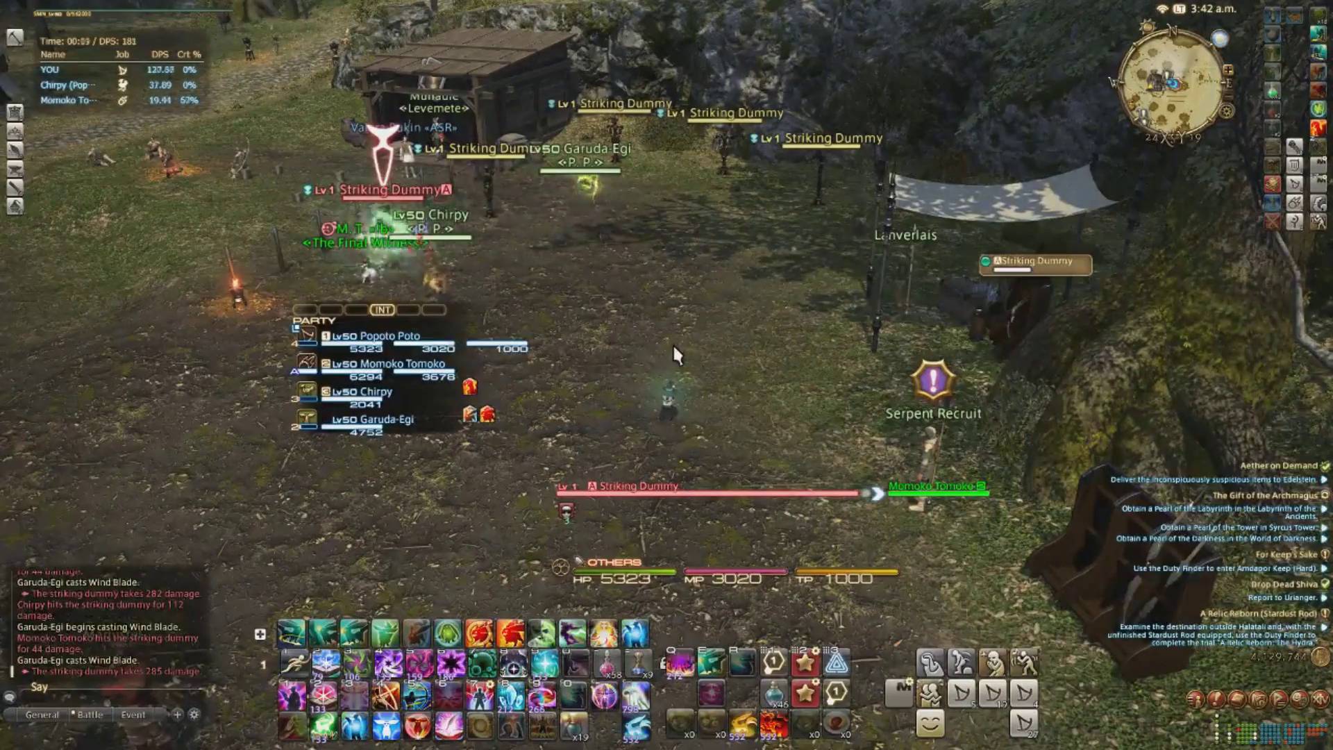
pyautogui.hotkey('alt', 'Tab')
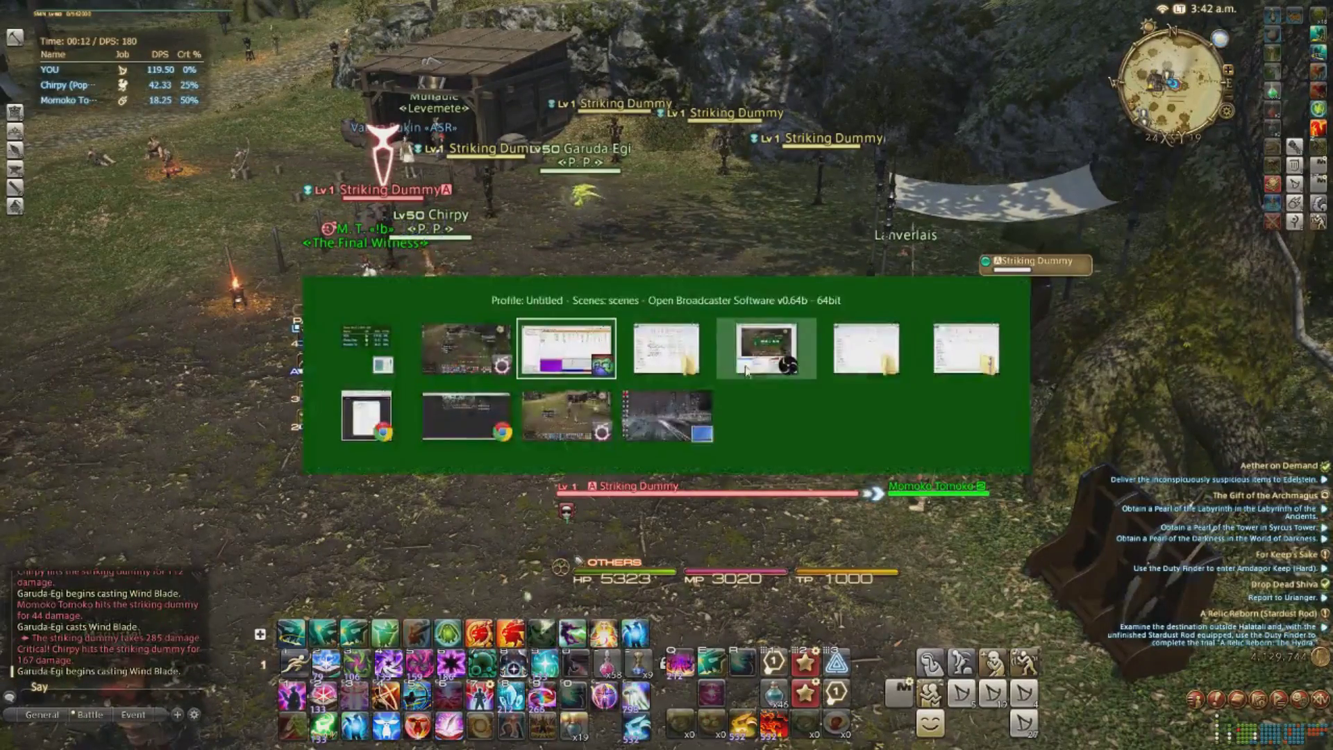
# Switch to File Explorer and open the Build\resources folder inside the Advanced Combat Tracker program folder.
pyautogui.click(660, 338)
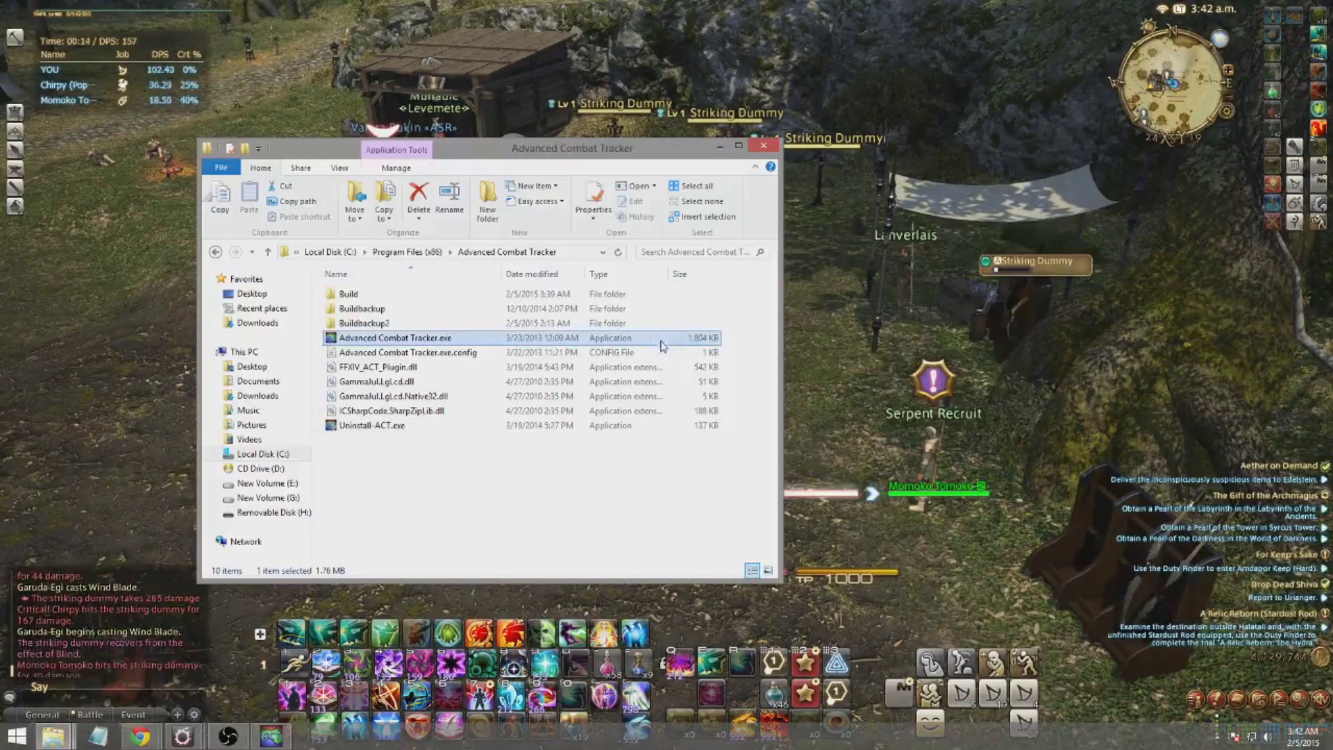
pyautogui.doubleClick(365, 297)
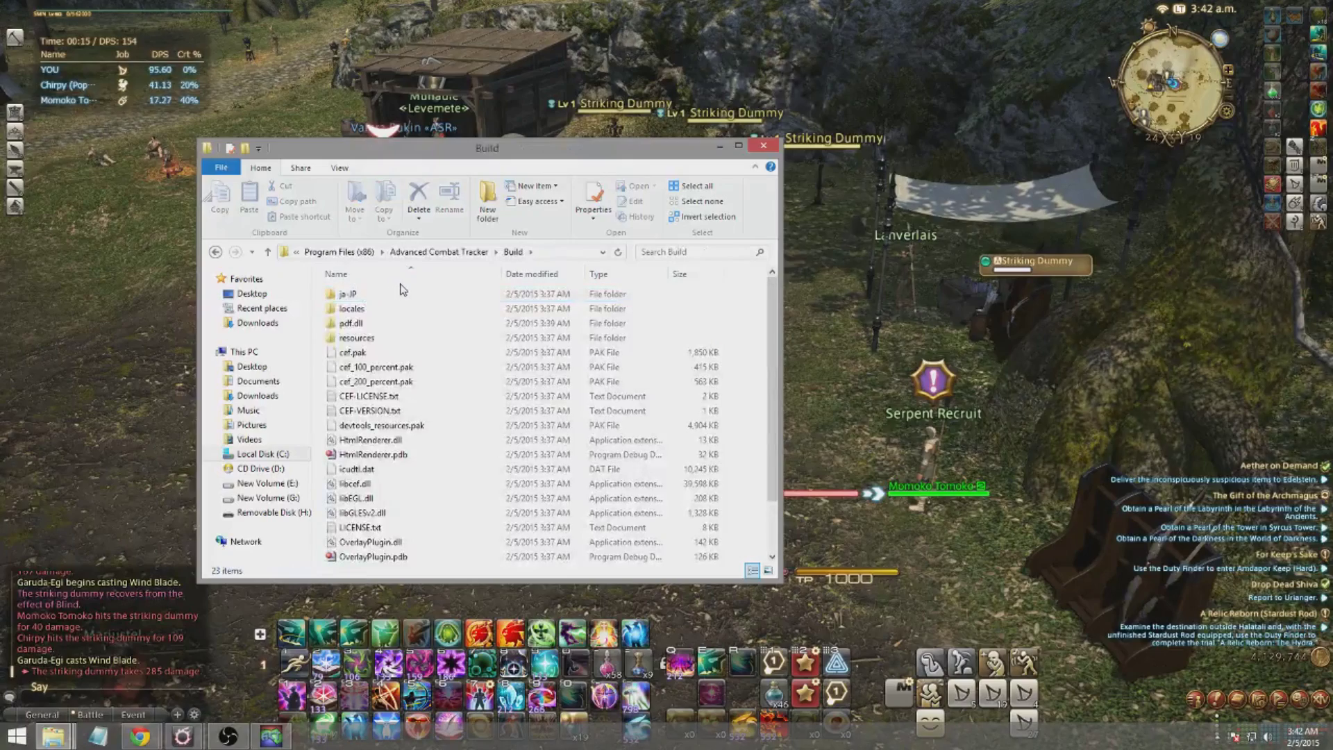
pyautogui.click(362, 340)
pyautogui.doubleClick(362, 340)
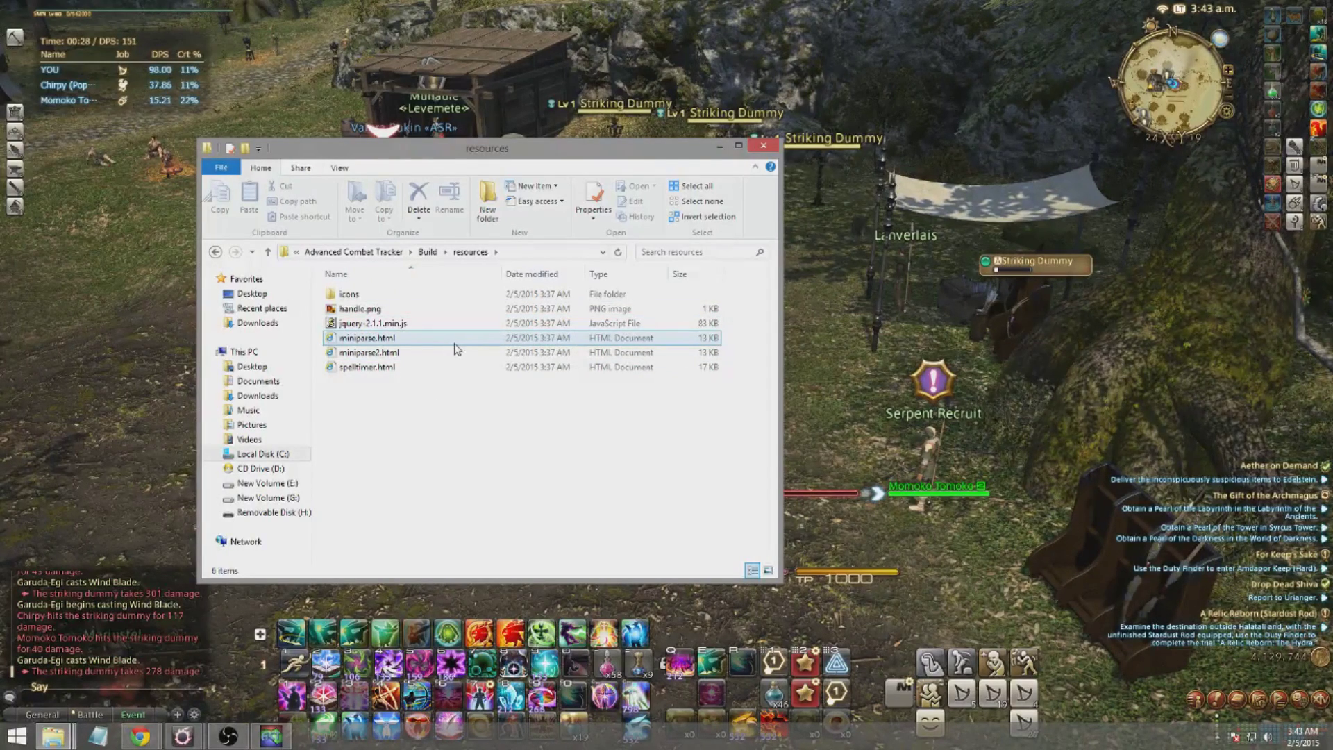
# Comment out the background-image: url(handle.png) line of miniparse.html with // in Notepad and save the file.
pyautogui.rightClick(372, 341)
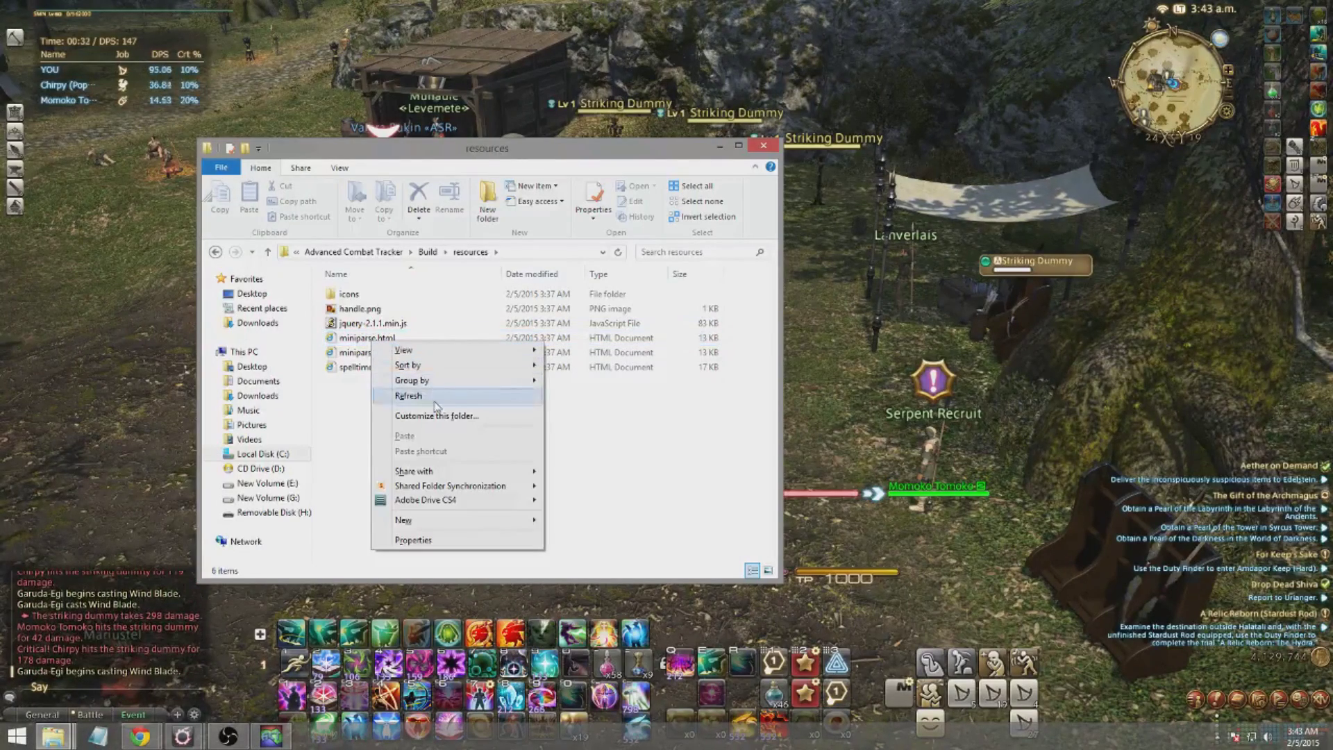
pyautogui.click(368, 338)
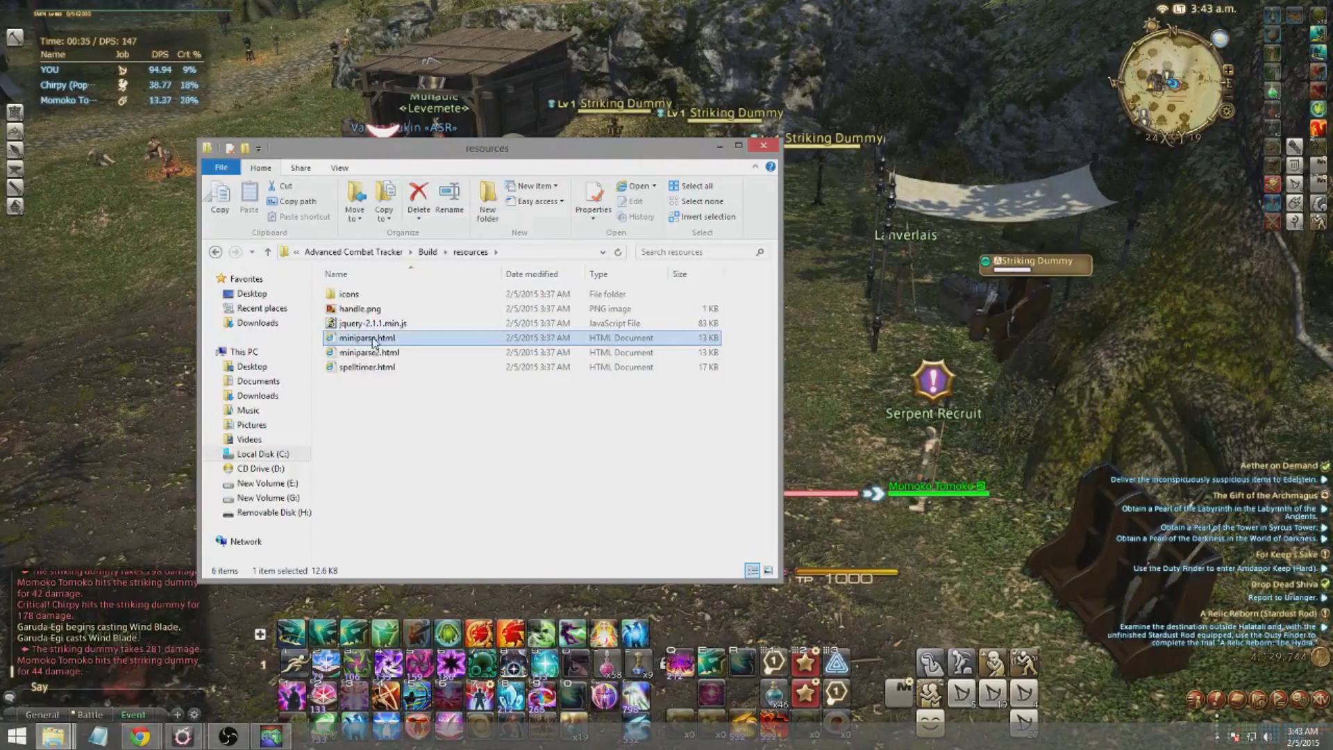
pyautogui.rightClick(372, 338)
pyautogui.moveTo(460, 443)
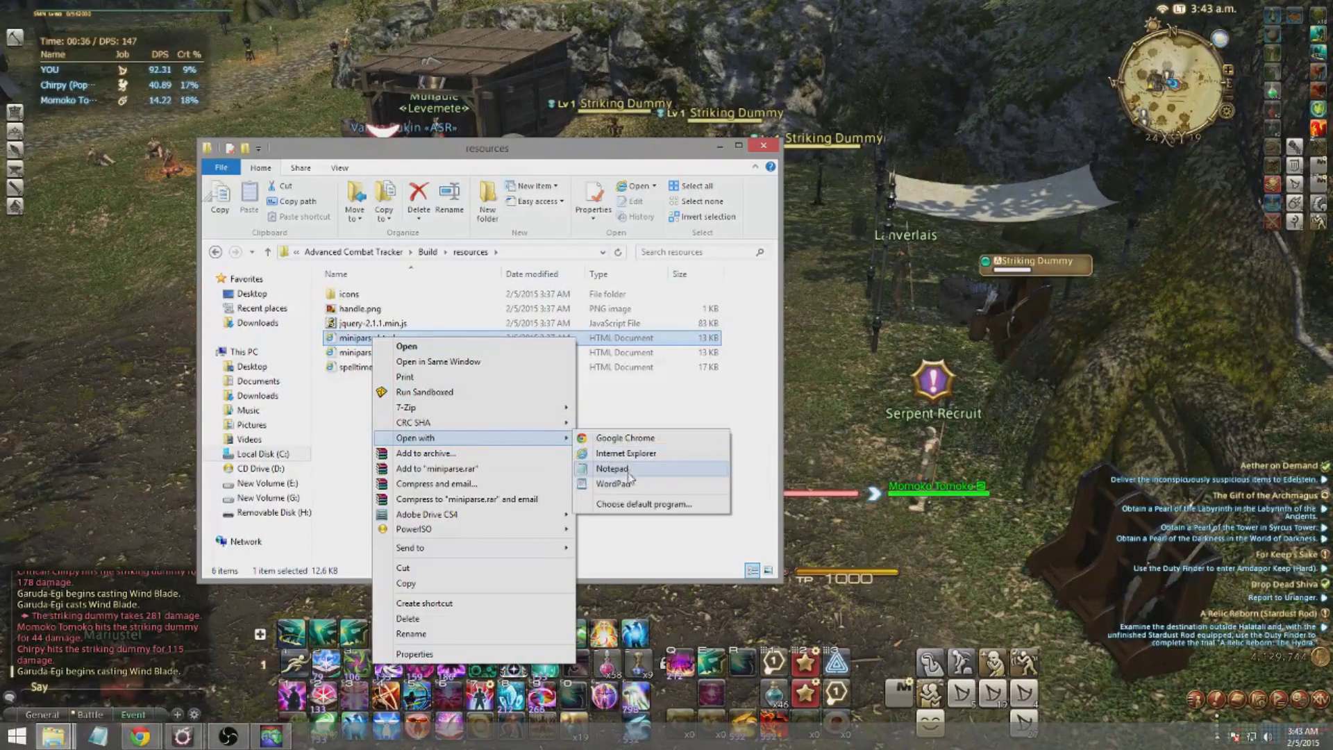
pyautogui.click(611, 469)
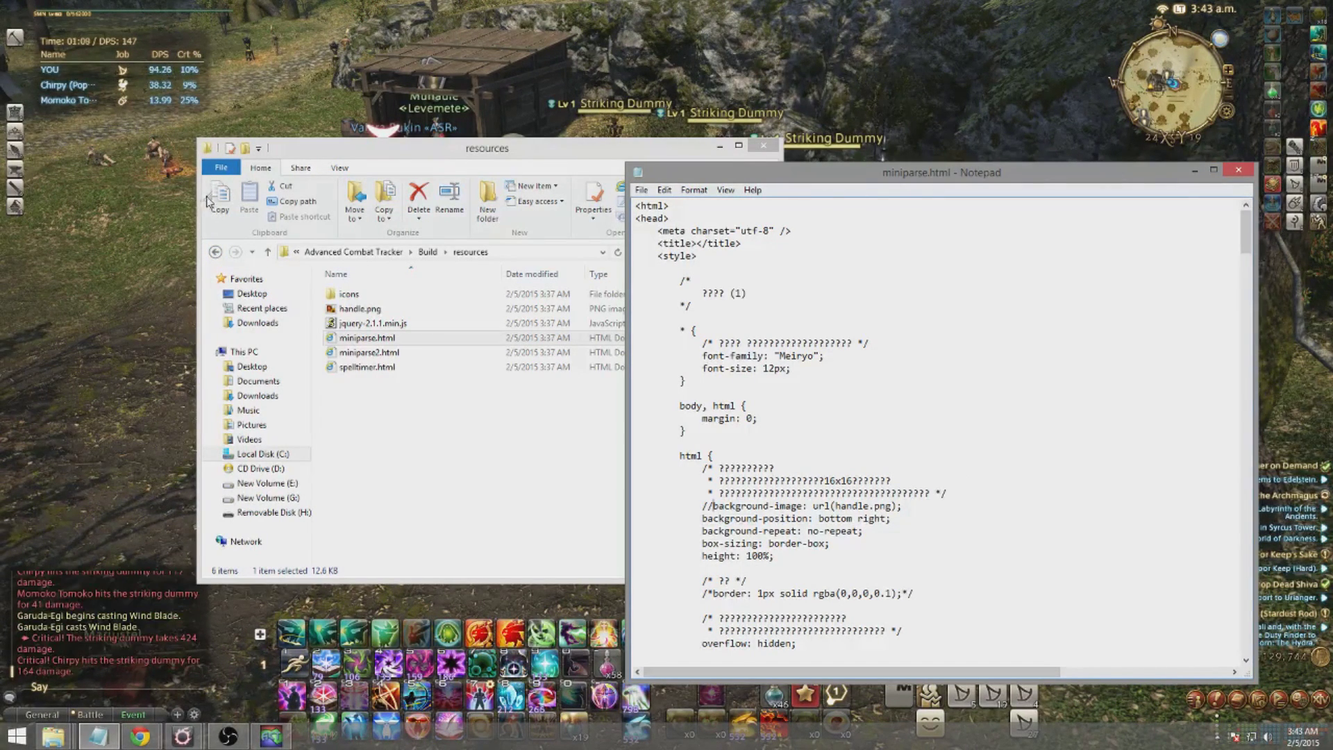
pyautogui.click(1239, 170)
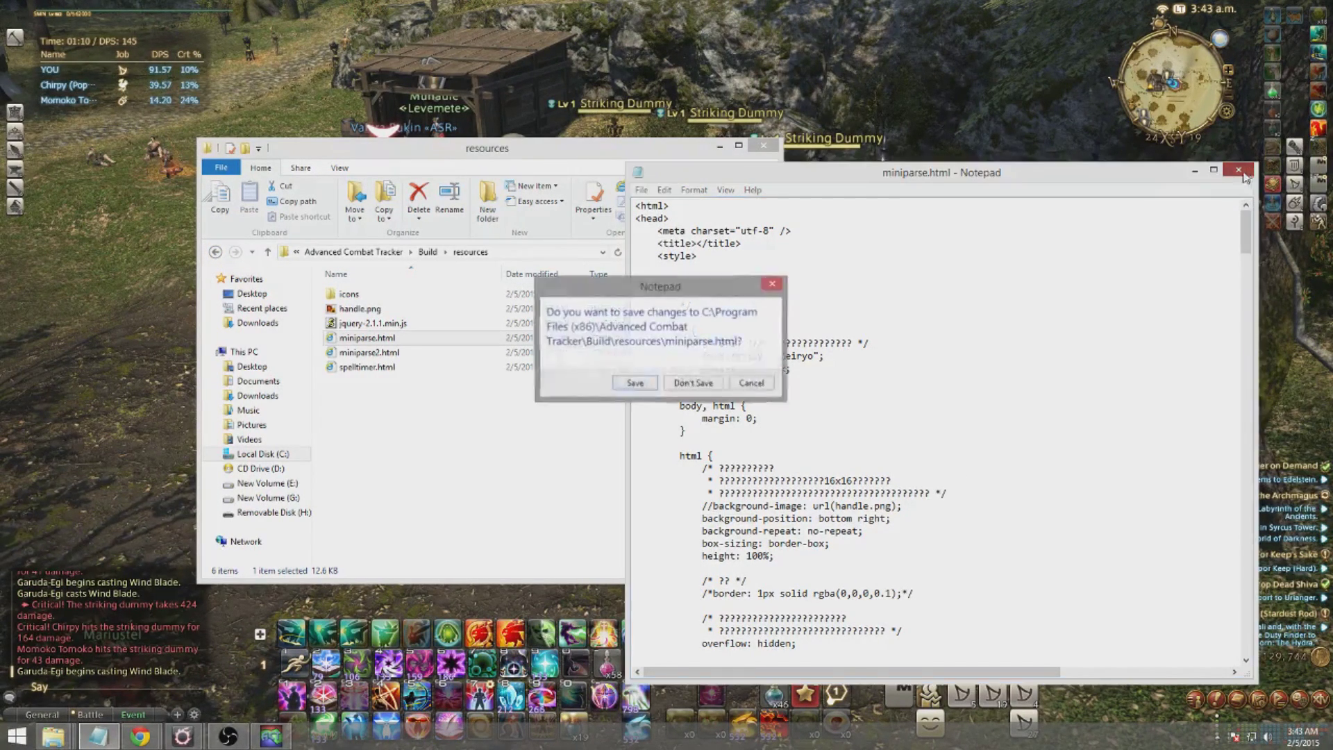
pyautogui.click(634, 386)
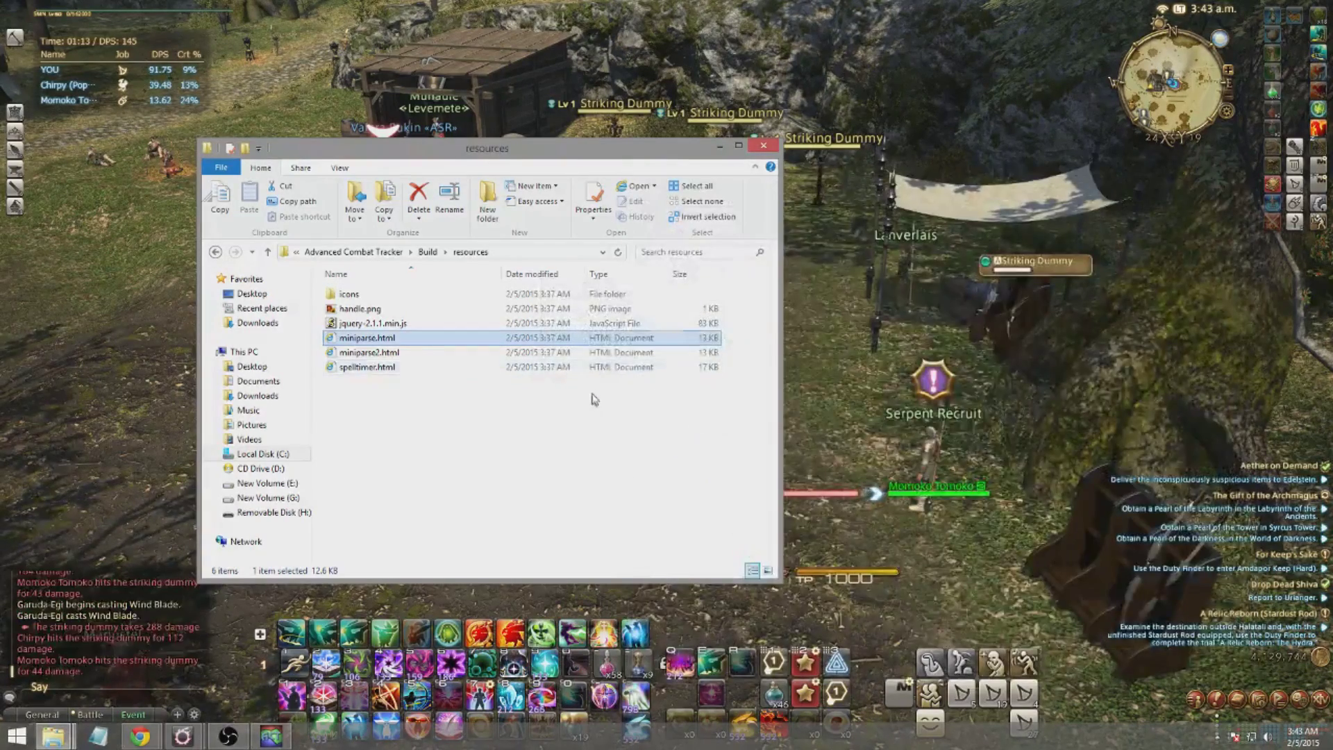
# Restart Advanced Combat Tracker to load the edited miniparse.html, and minimize its window.
pyautogui.click(272, 735)
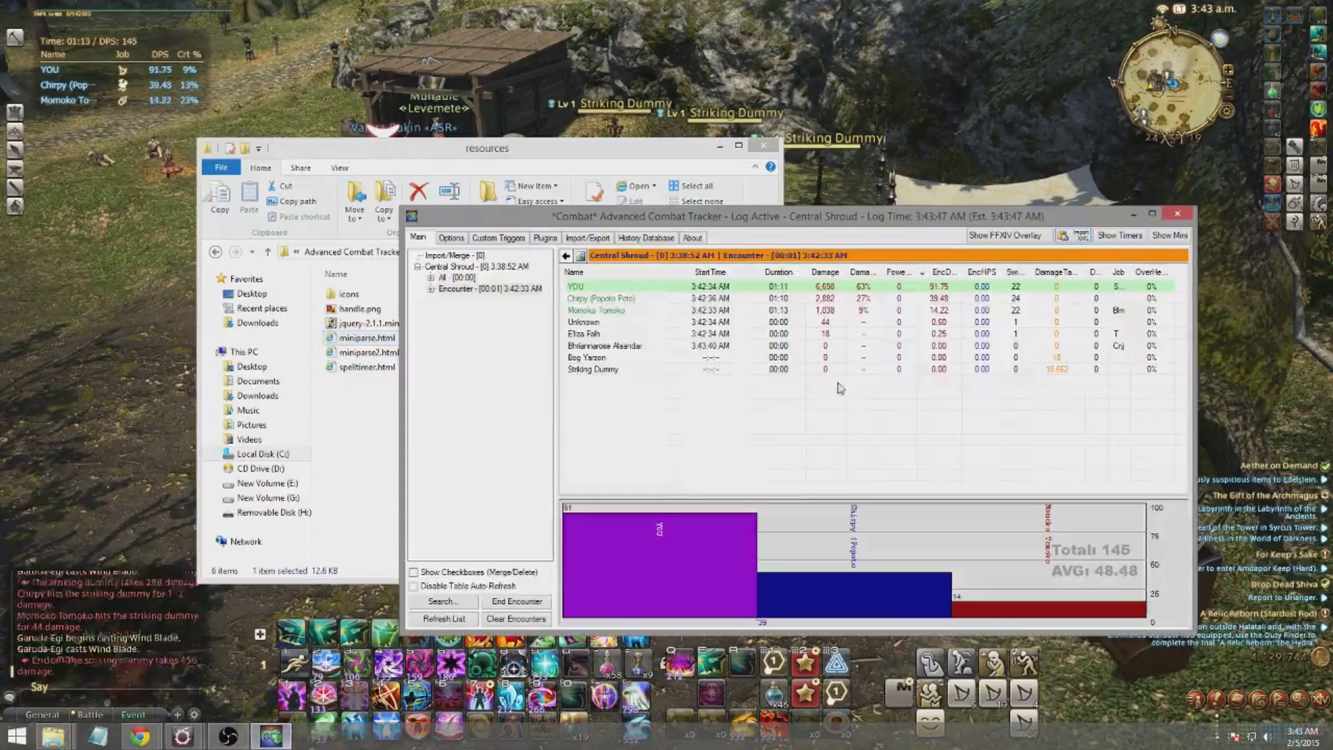
pyautogui.click(1201, 214)
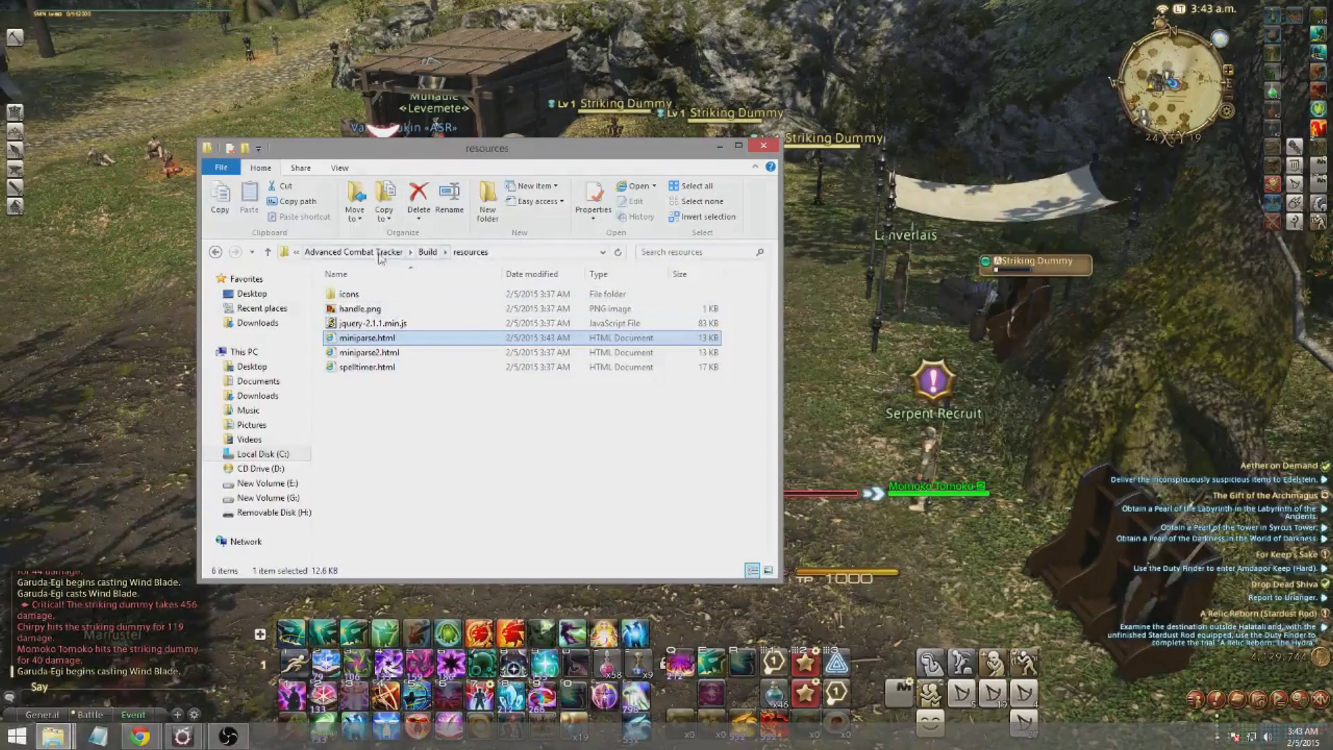
pyautogui.click(352, 252)
pyautogui.click(384, 338)
pyautogui.keyDown('ctrl'); pyautogui.click(383, 338); pyautogui.keyUp('ctrl')
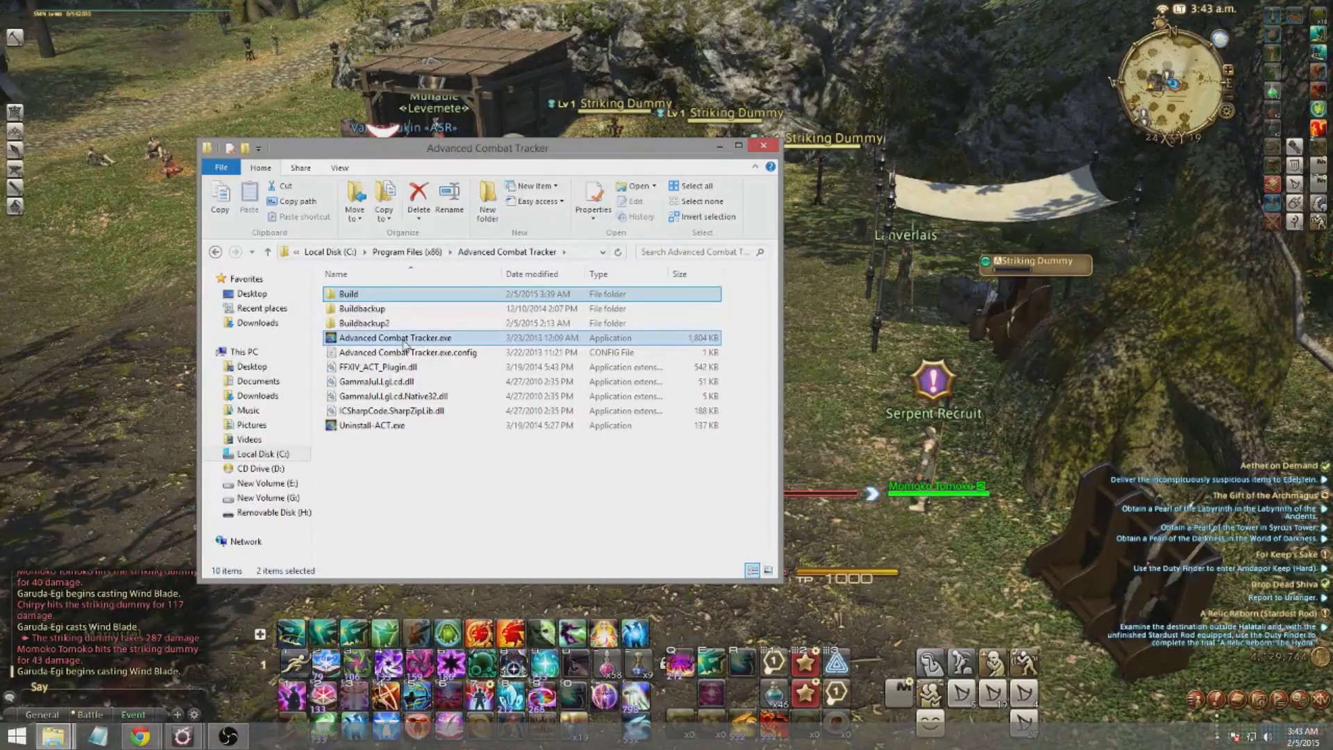
pyautogui.doubleClick(404, 342)
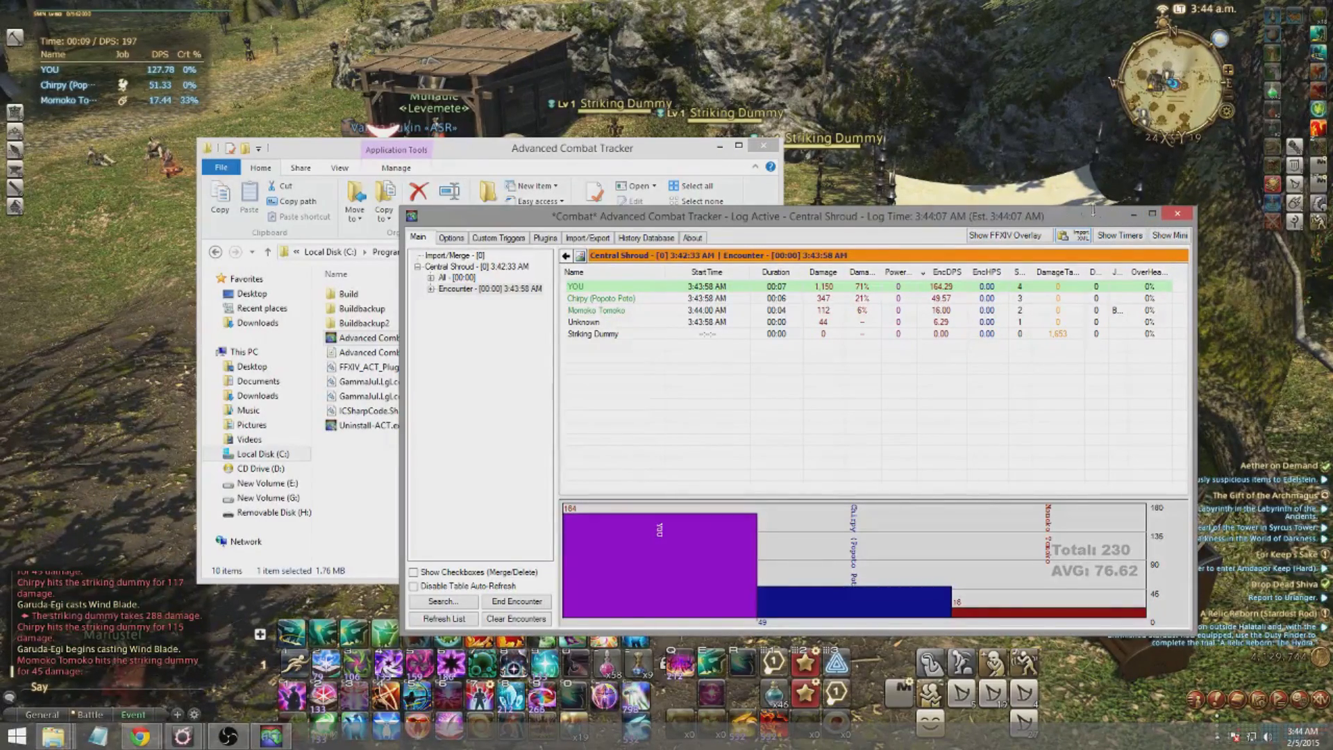
pyautogui.click(1132, 214)
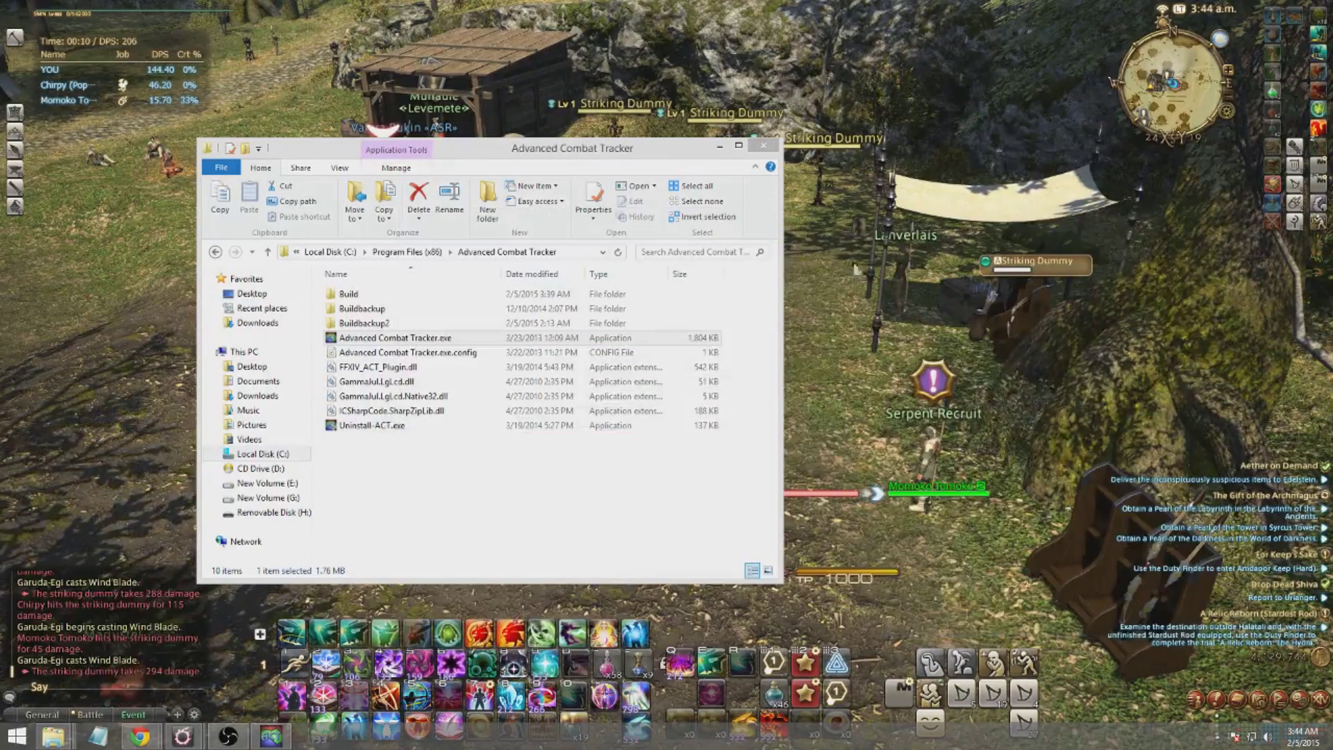
# In the Build\resources folder, rename miniparse.html to "miniparse 2.html" and miniparse2.html to miniparse.html.
pyautogui.keyDown('ctrl'); pyautogui.doubleClick(355, 299); pyautogui.keyUp('ctrl')
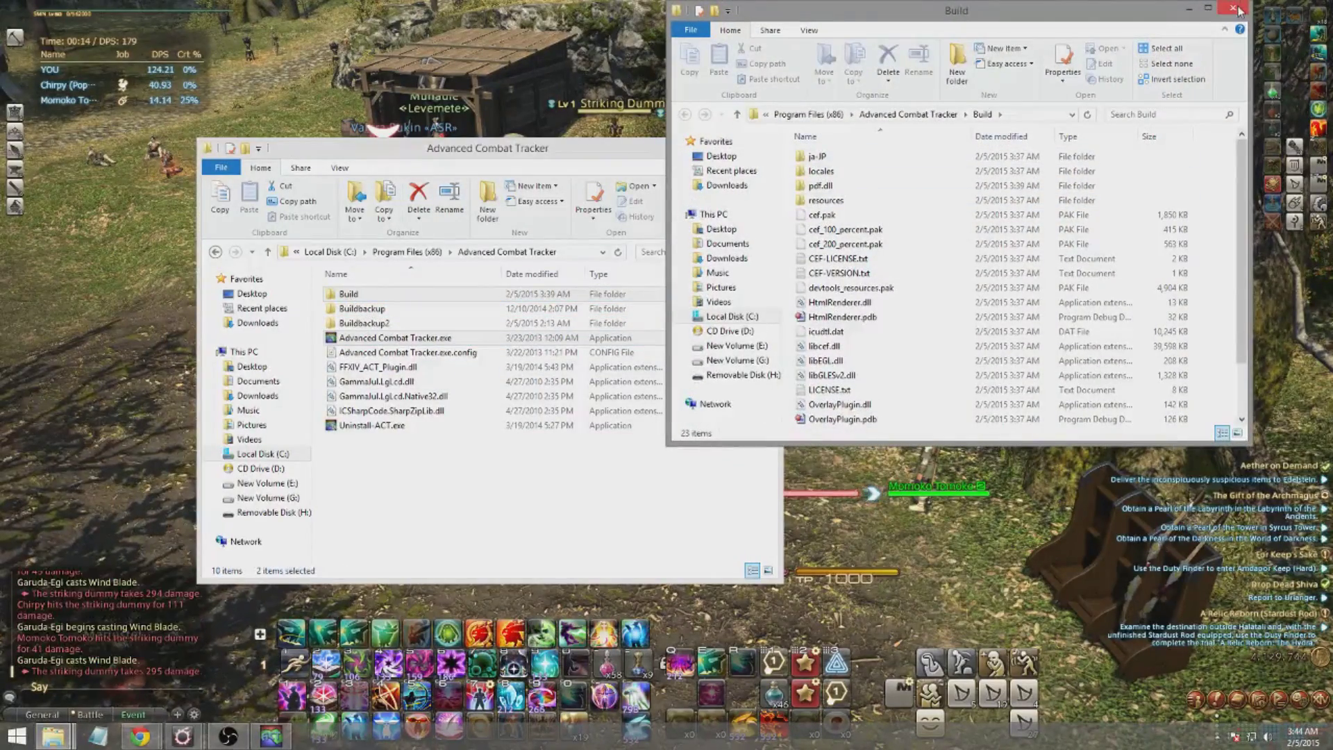
pyautogui.click(1232, 8)
pyautogui.doubleClick(349, 293)
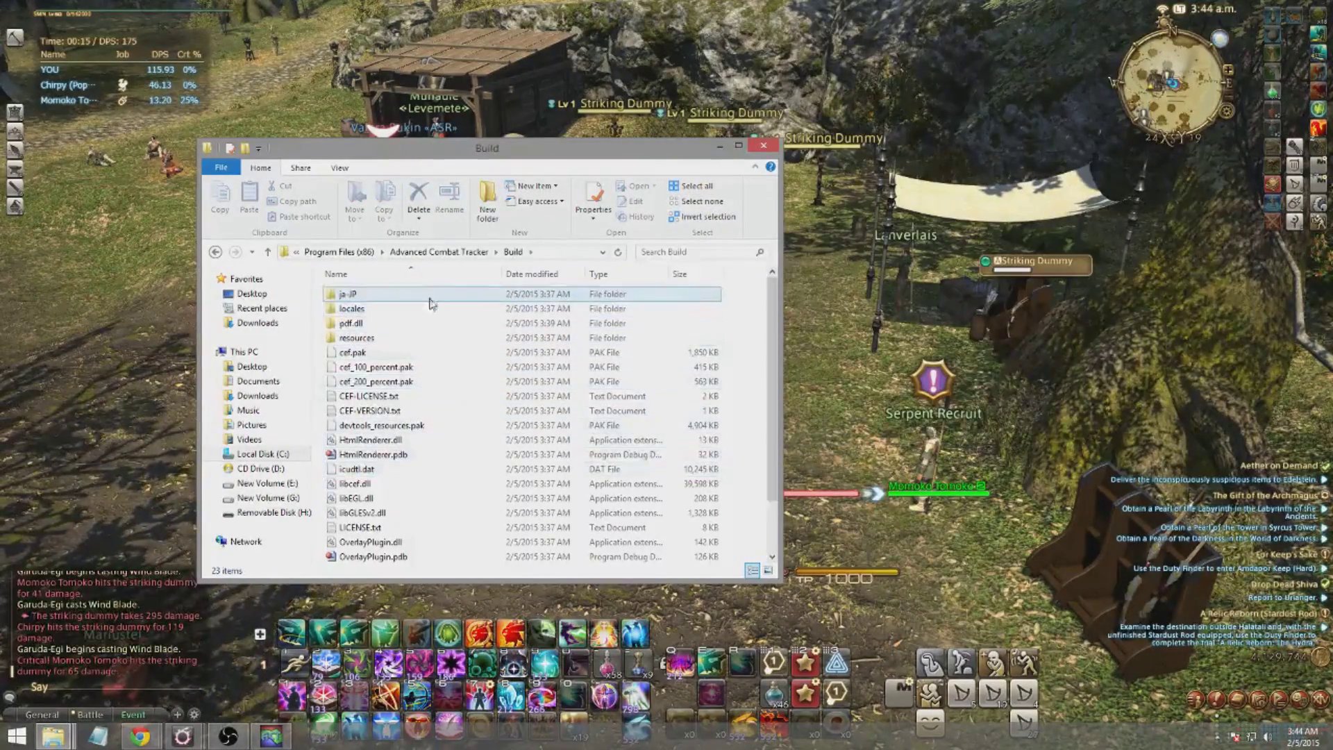
pyautogui.doubleClick(375, 339)
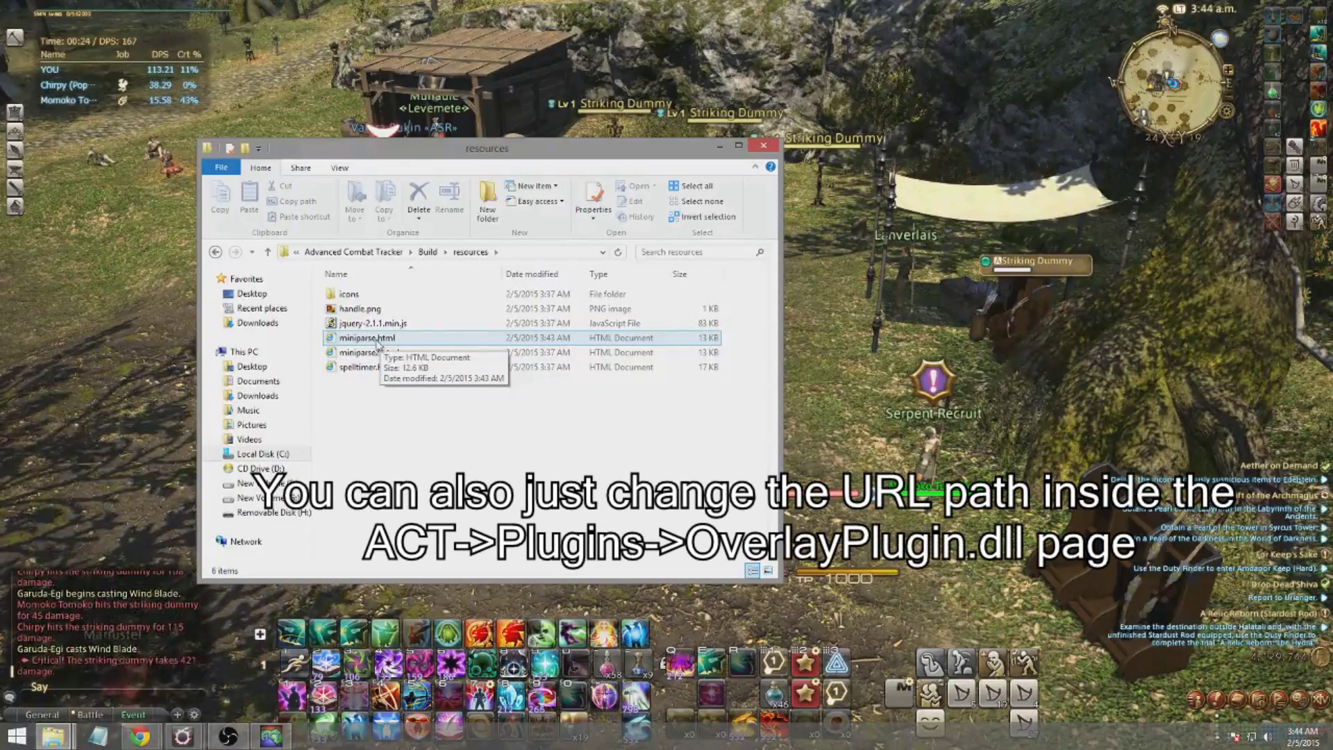
pyautogui.click(379, 341)
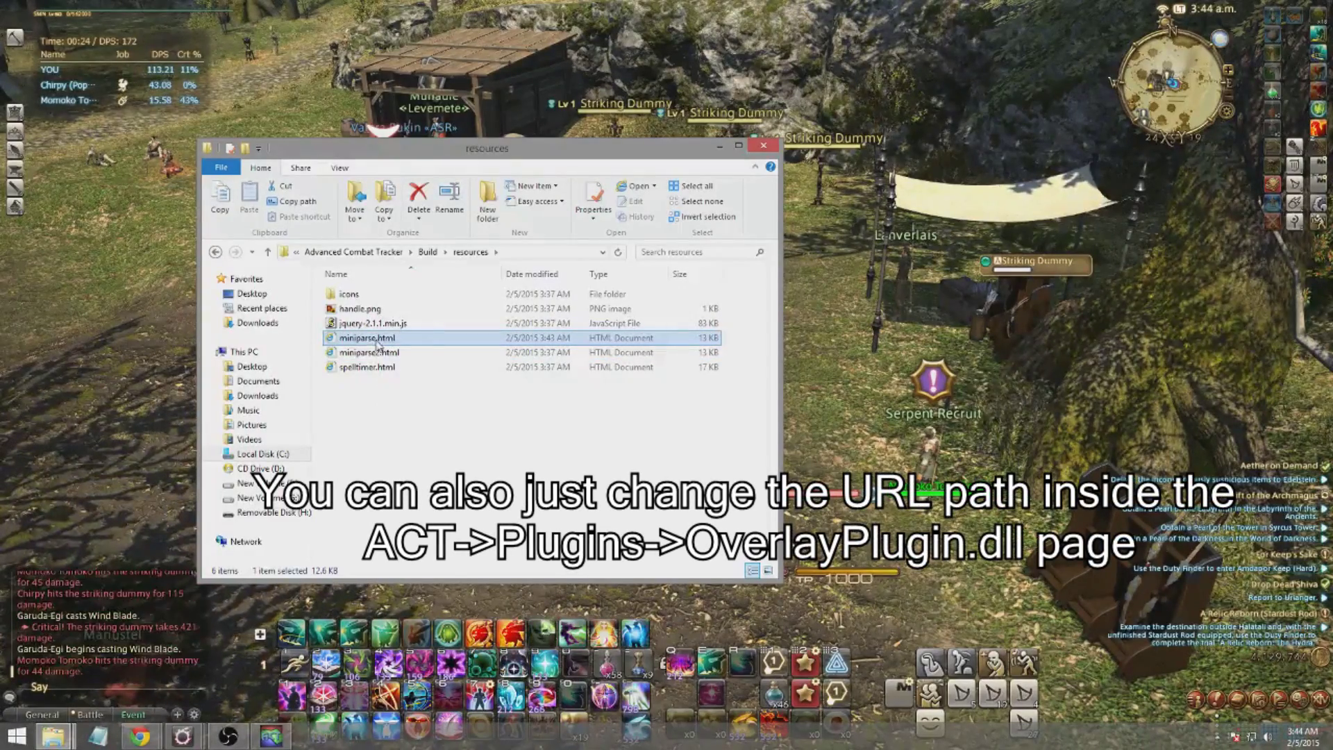
pyautogui.write('2')
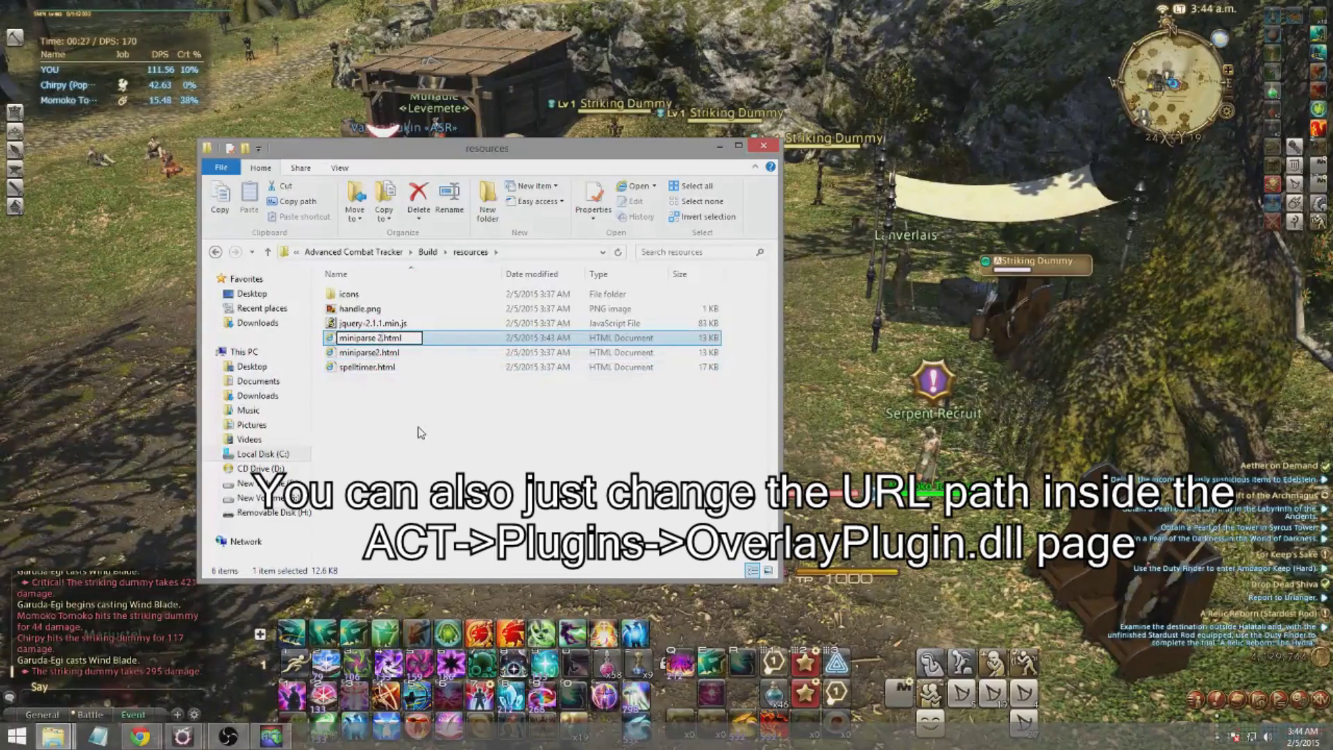
pyautogui.click(389, 486)
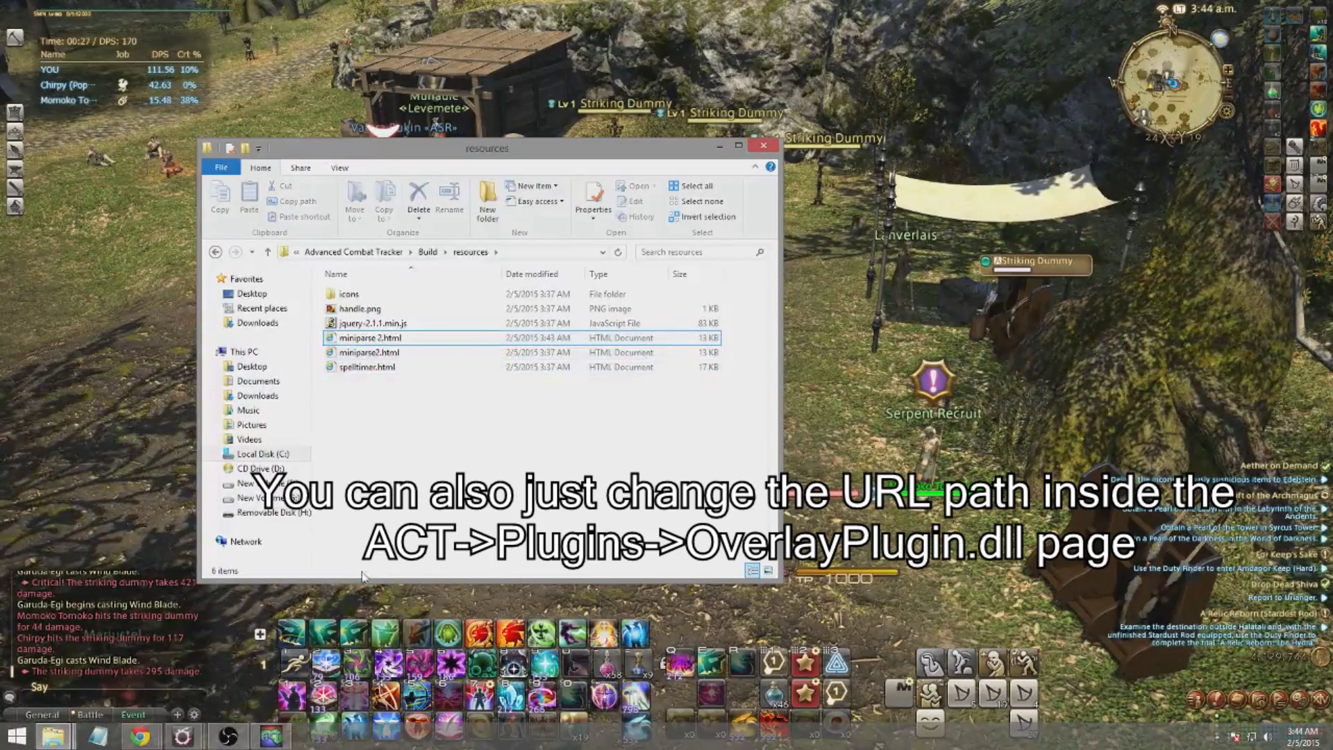
pyautogui.click(381, 355)
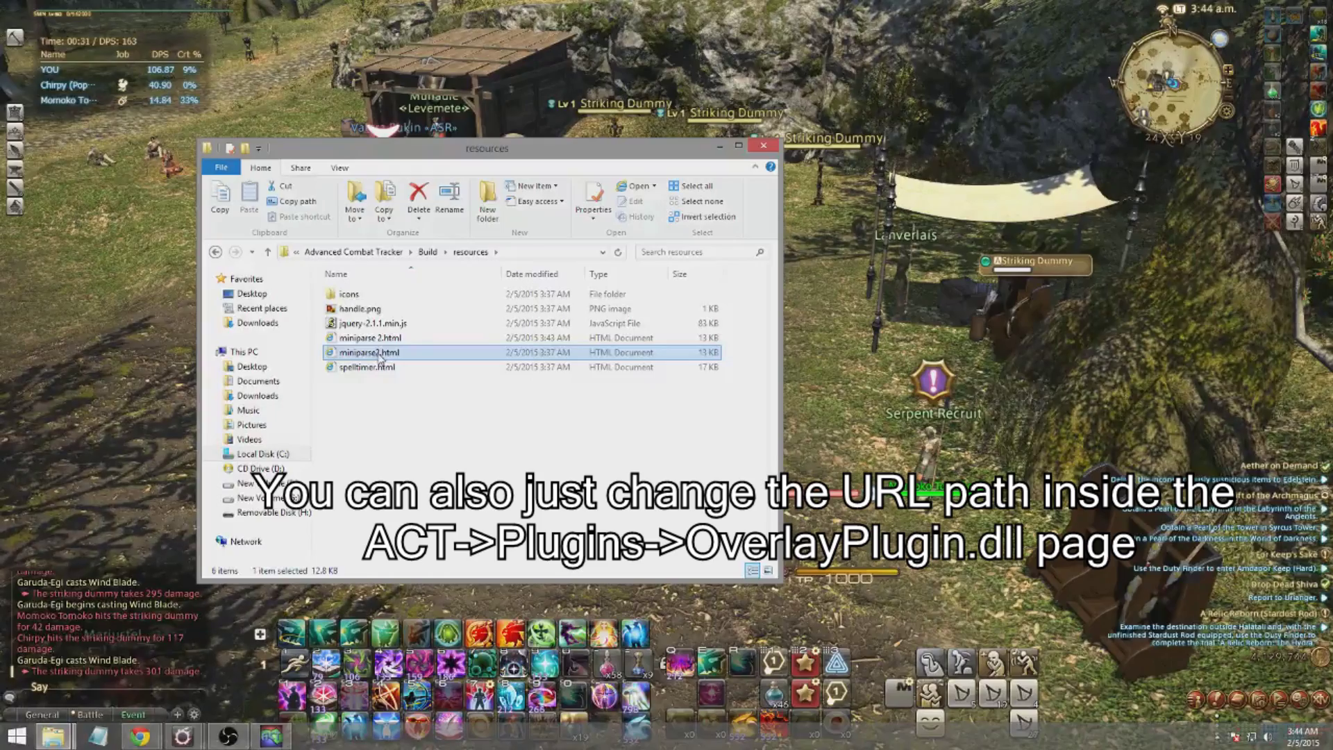
pyautogui.click(458, 421)
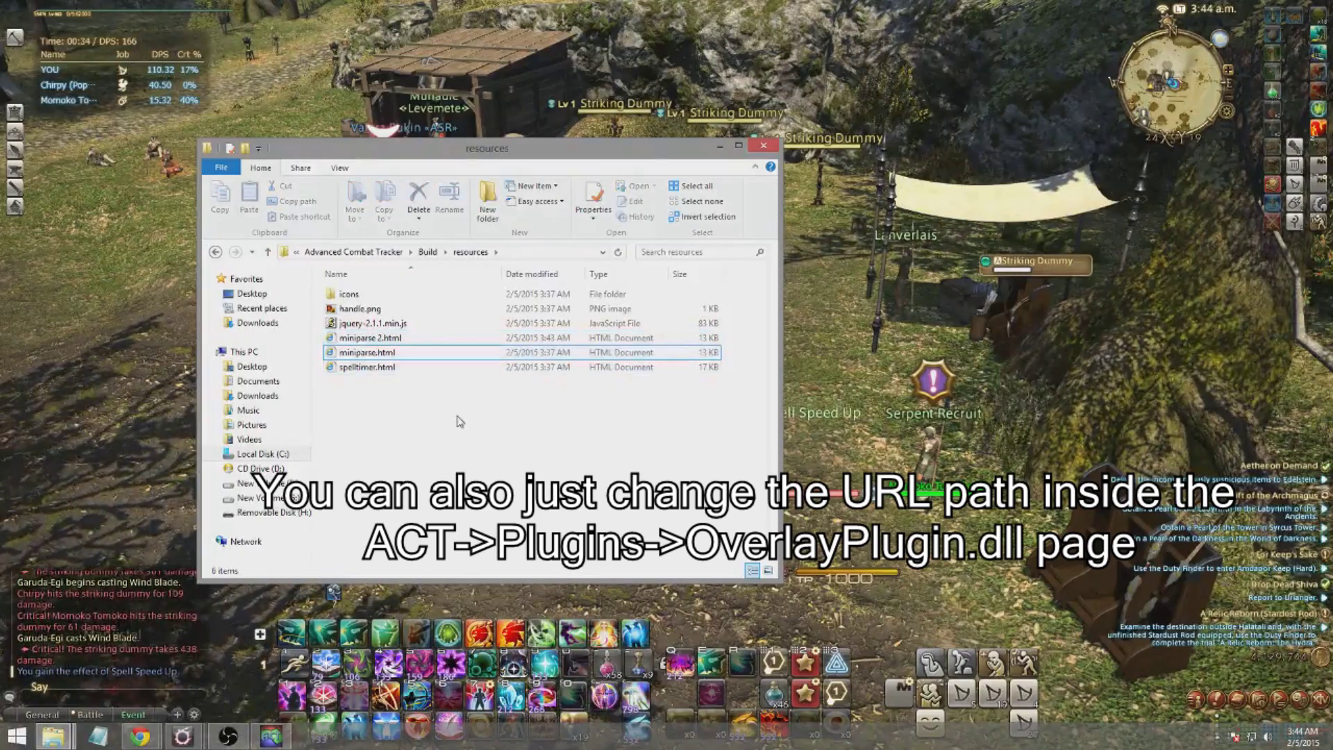
# Restart Advanced Combat Tracker with the swapped miniparse.html and attack the striking dummy with Ruin II in the game to check the overlay.
pyautogui.click(277, 740)
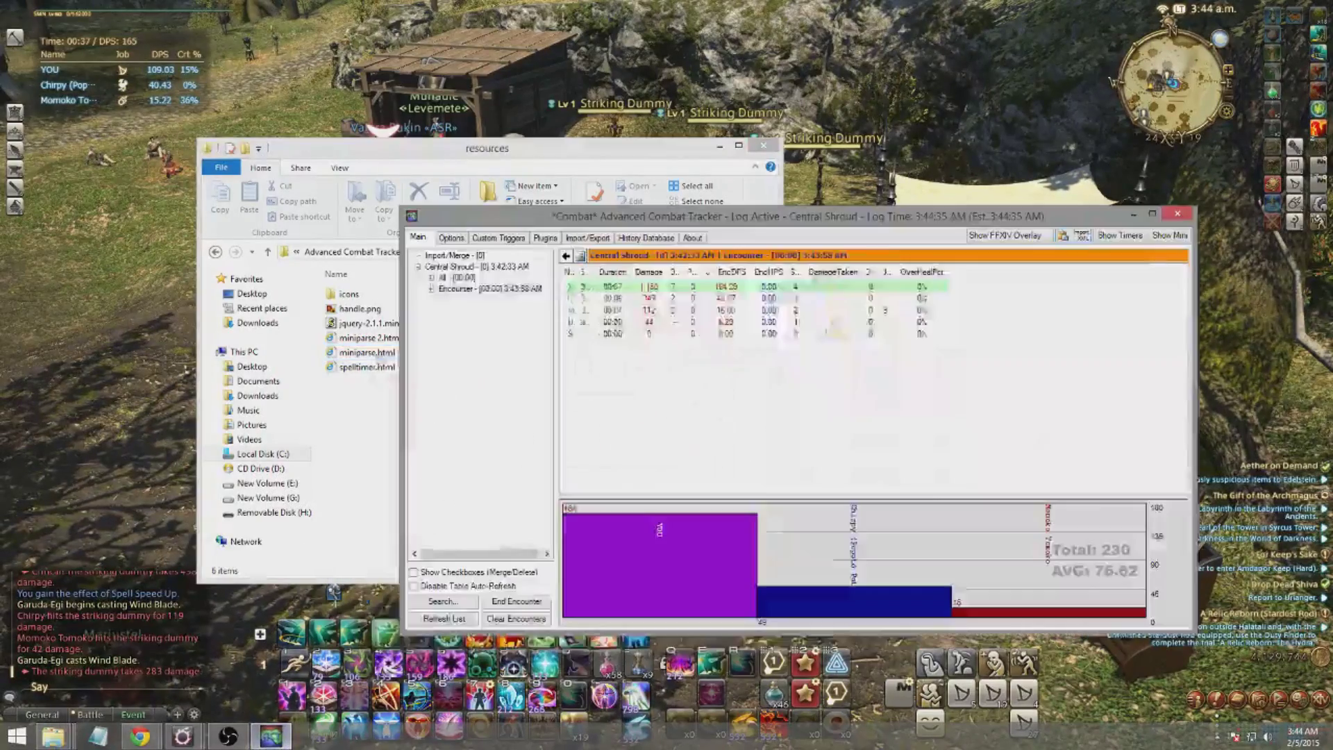
pyautogui.click(1177, 214)
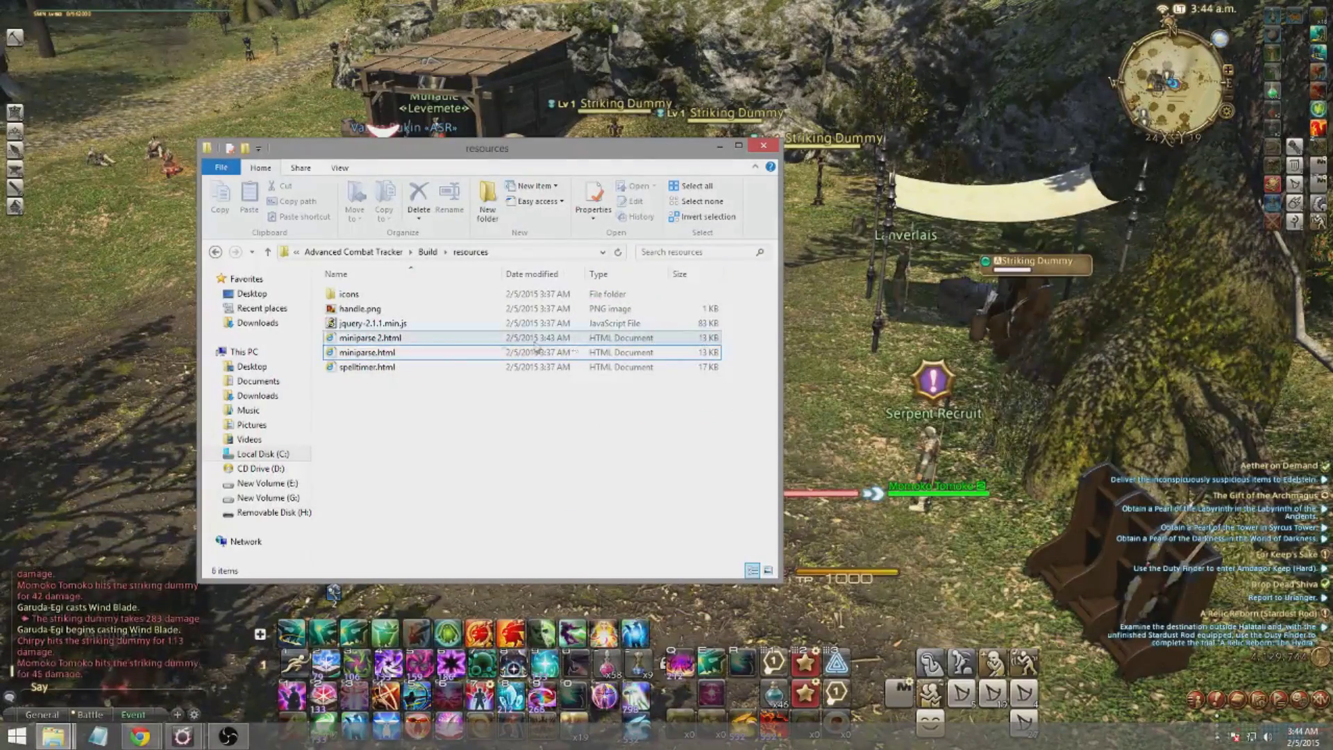
pyautogui.click(368, 251)
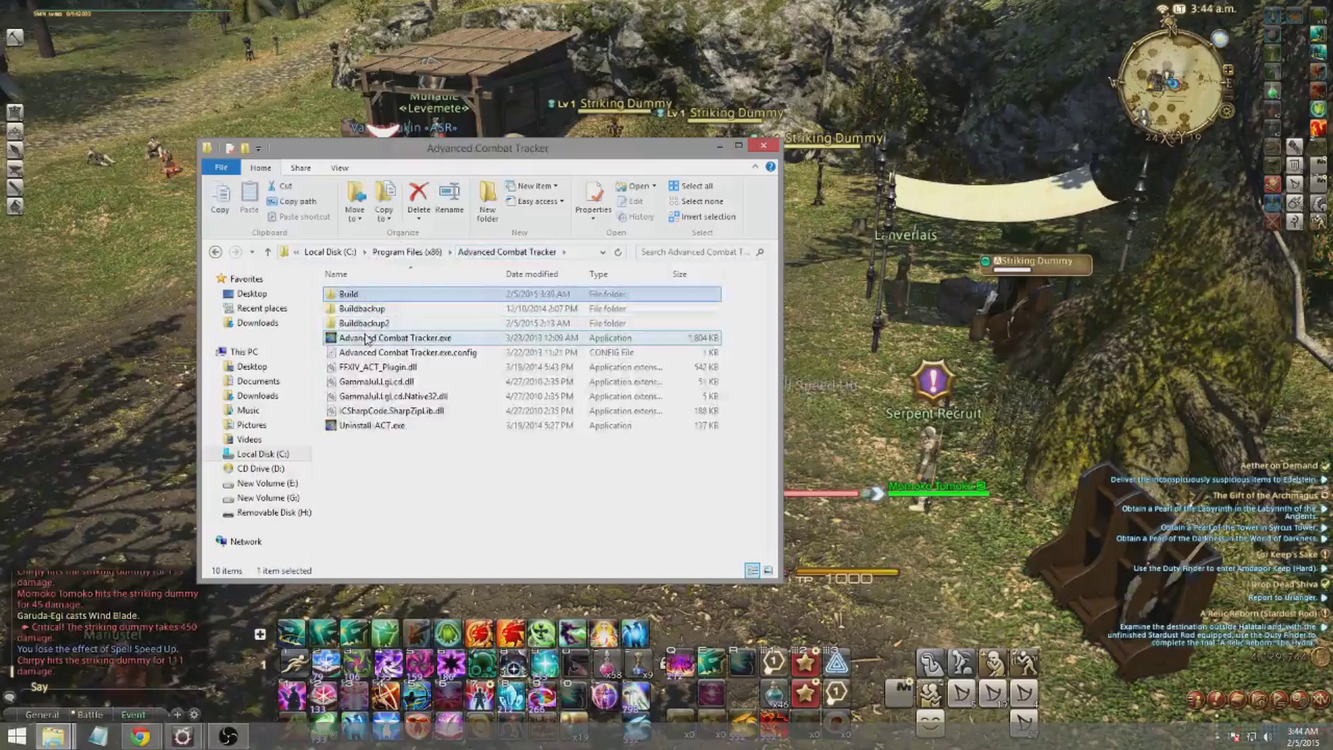
pyautogui.doubleClick(366, 339)
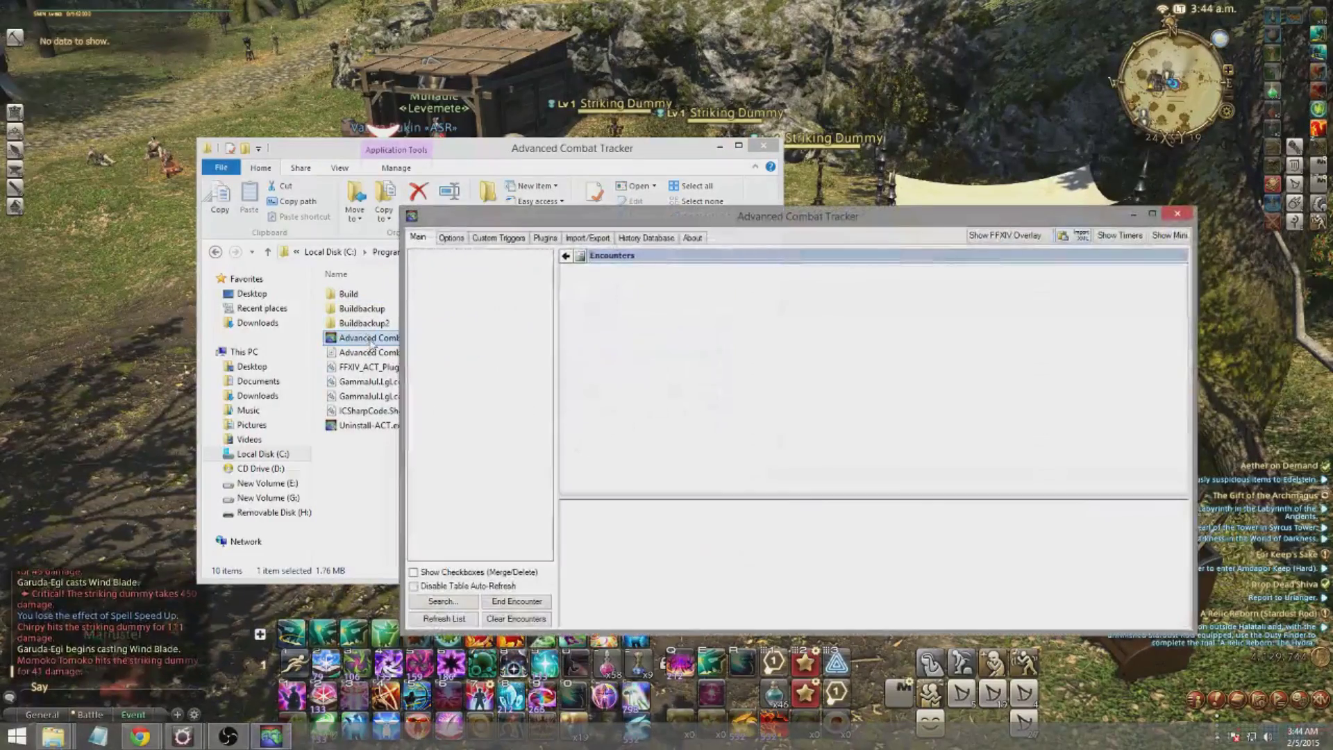
pyautogui.hotkey('alt', 'Tab')
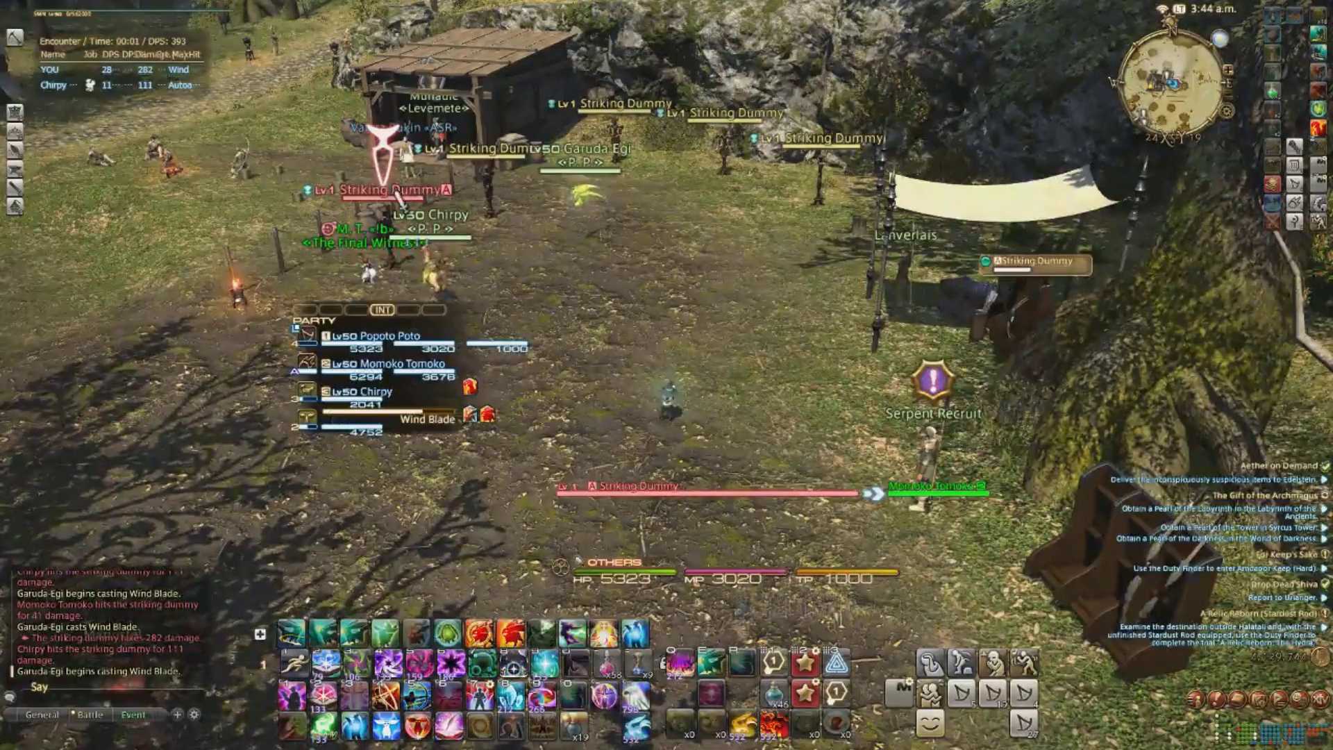
pyautogui.press('1')
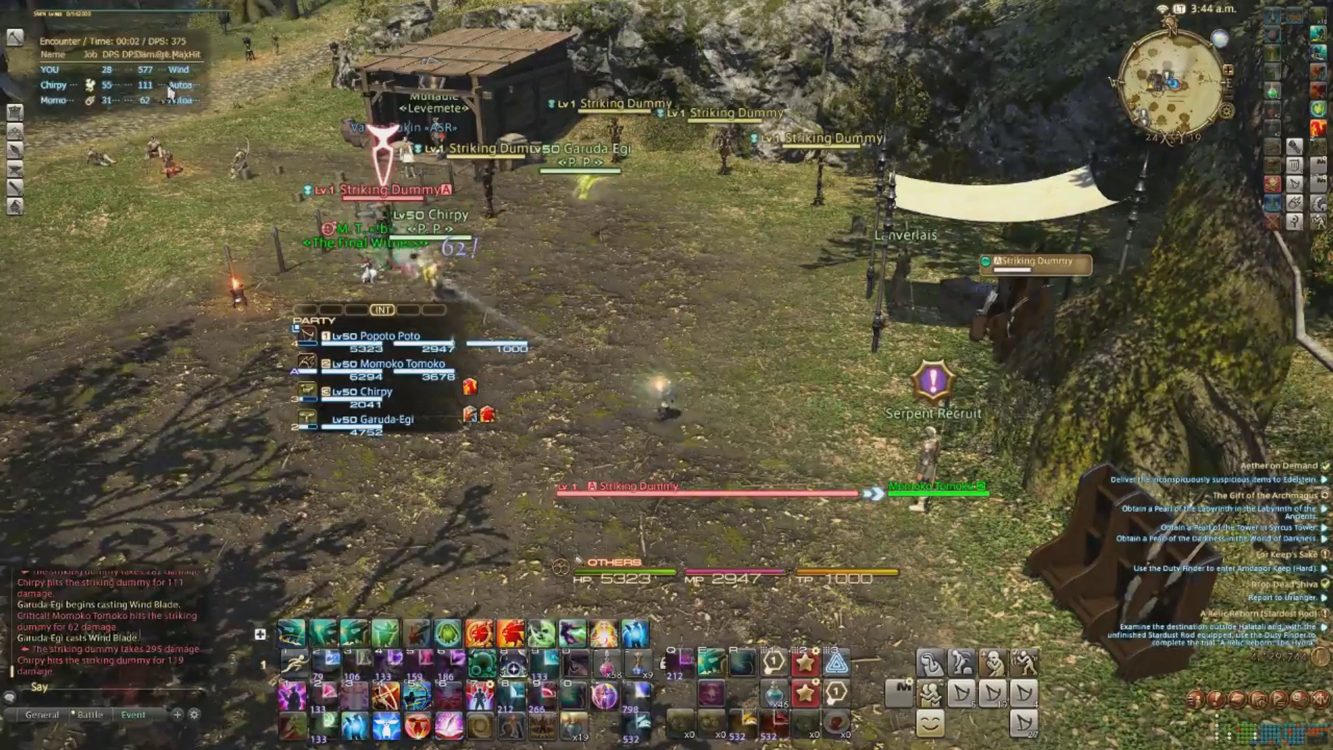
# Set the Overlay Width of the OverlayPlugin mini parse to 500 in Advanced Combat Tracker.
pyautogui.hotkey('alt', 'Tab')
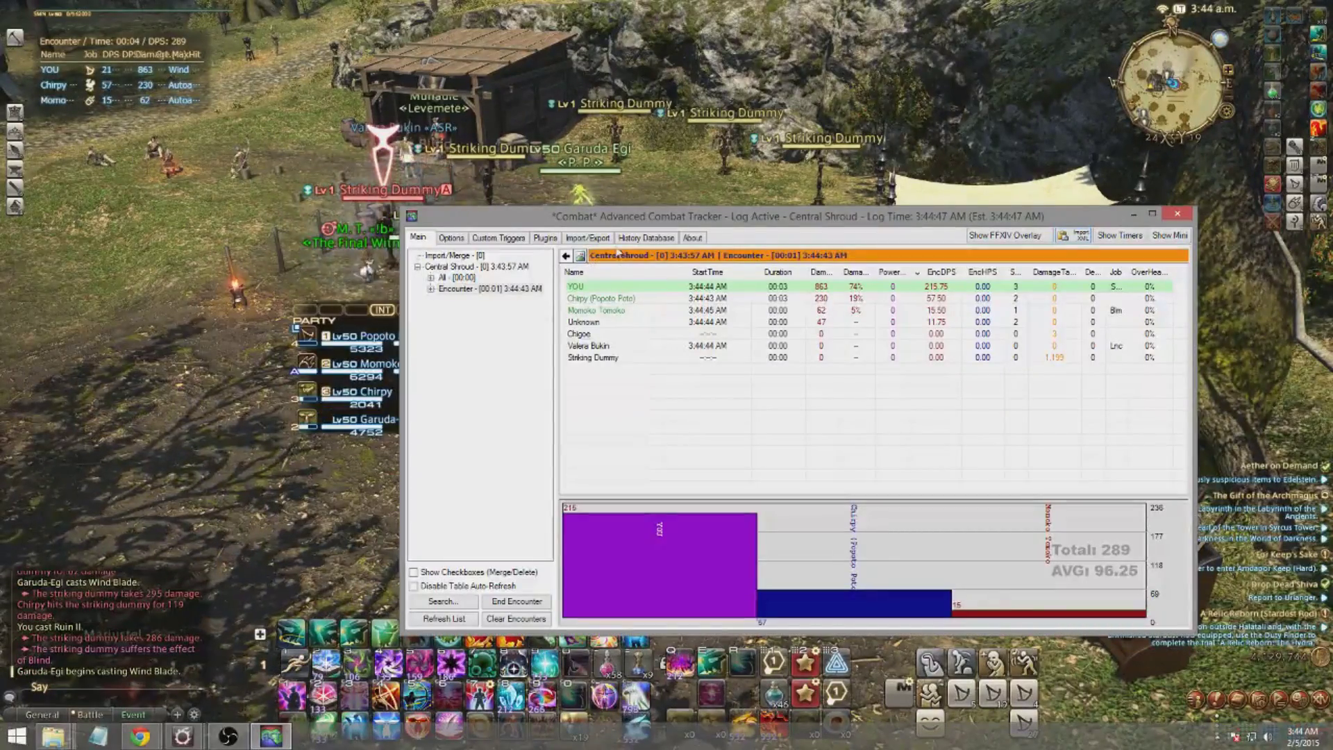
pyautogui.click(544, 237)
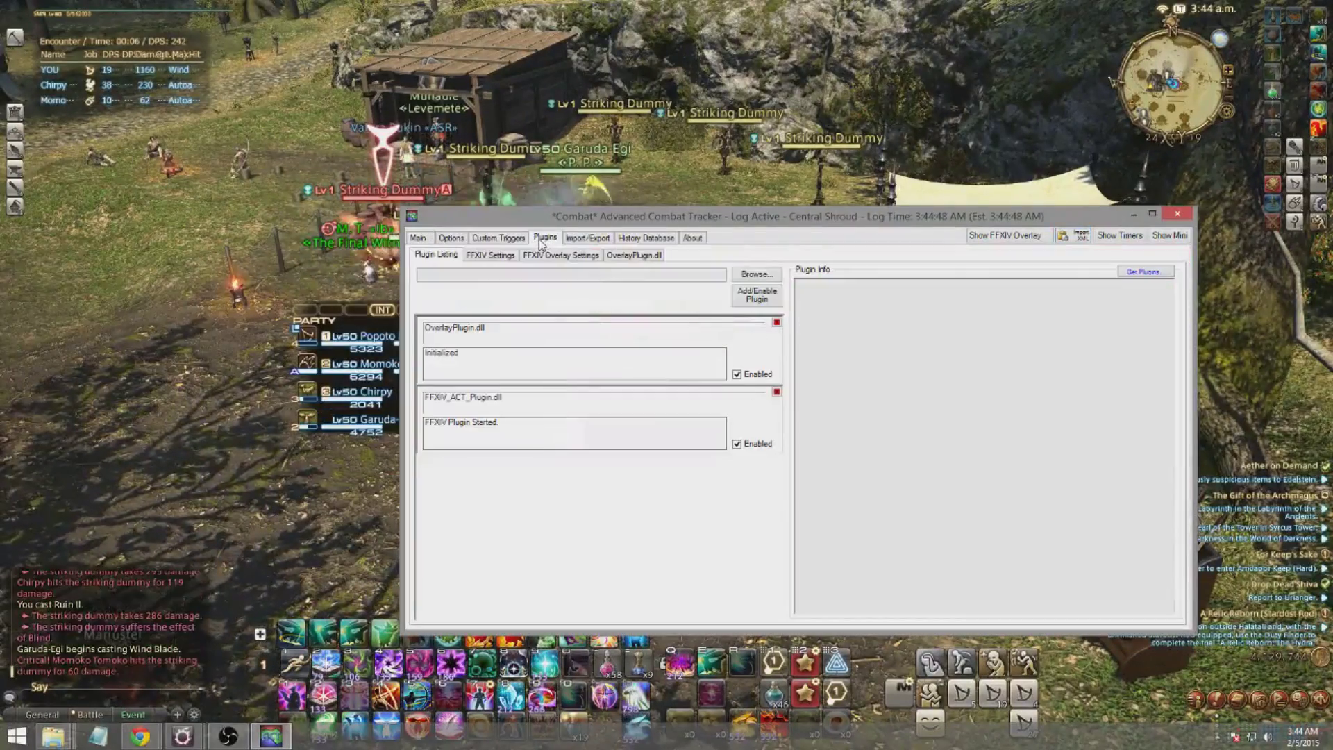
pyautogui.click(614, 256)
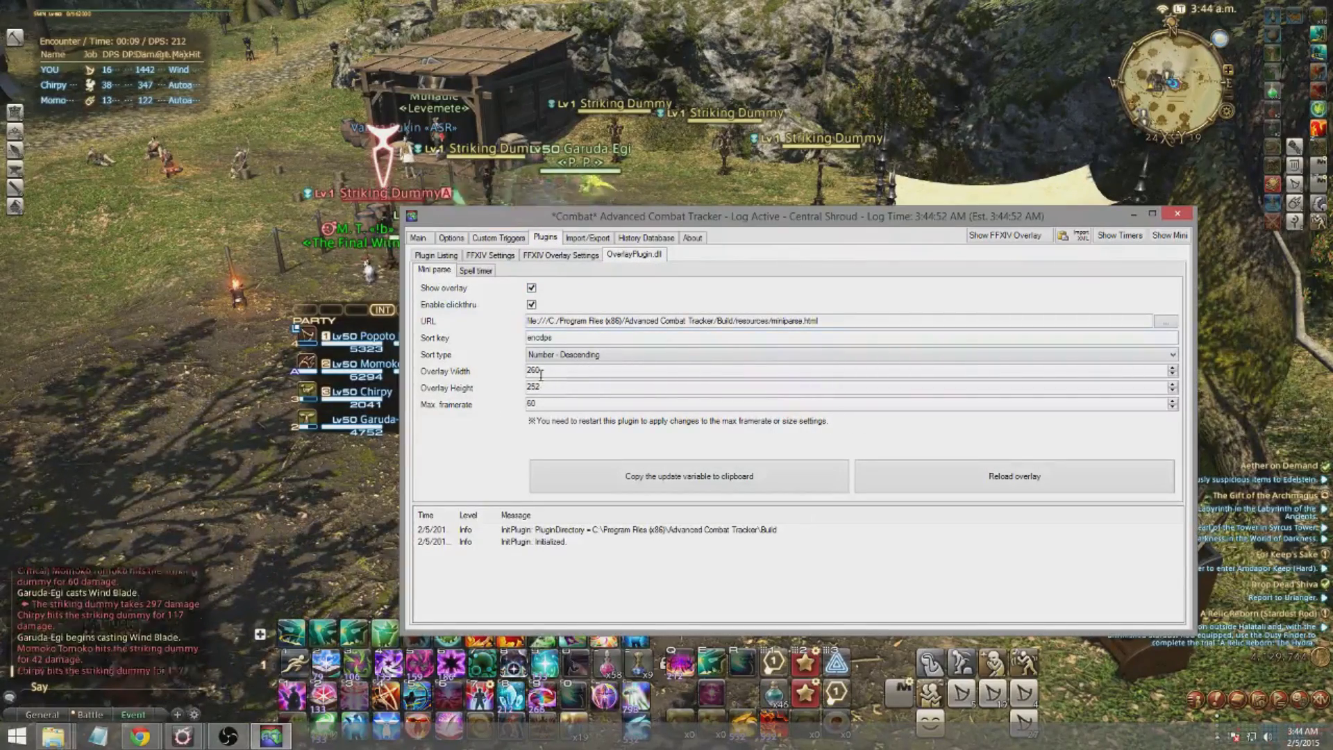
pyautogui.moveTo(541, 373); pyautogui.dragTo(523, 375)
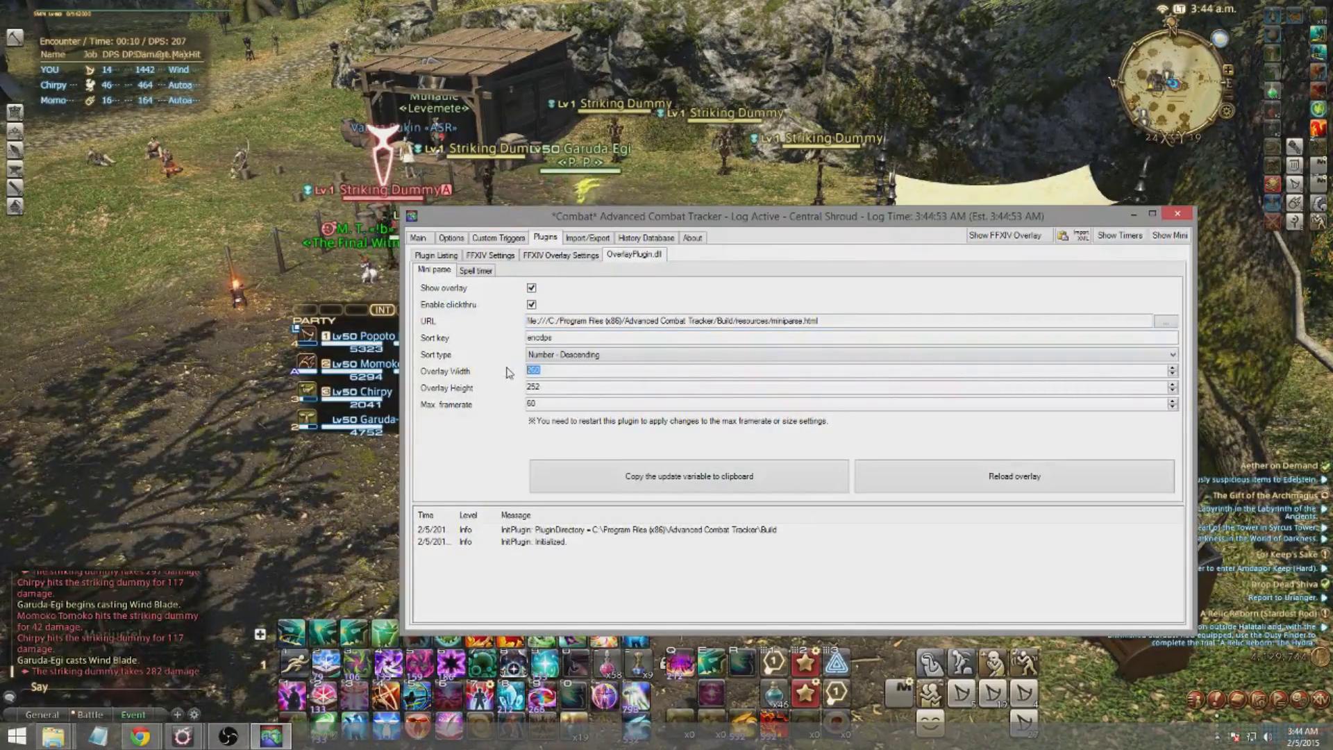
pyautogui.write('500')
pyautogui.click(627, 387)
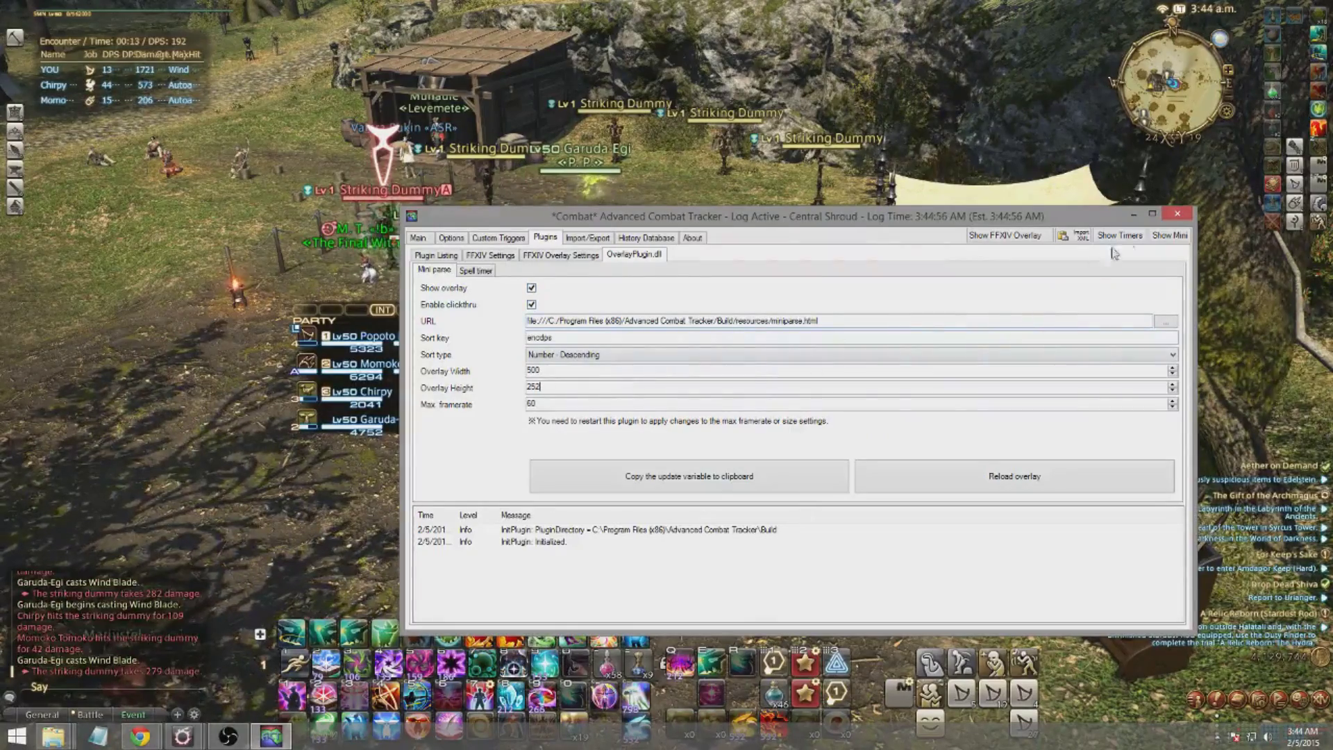
# Close and relaunch Advanced Combat Tracker to apply the new overlay width.
pyautogui.click(1178, 215)
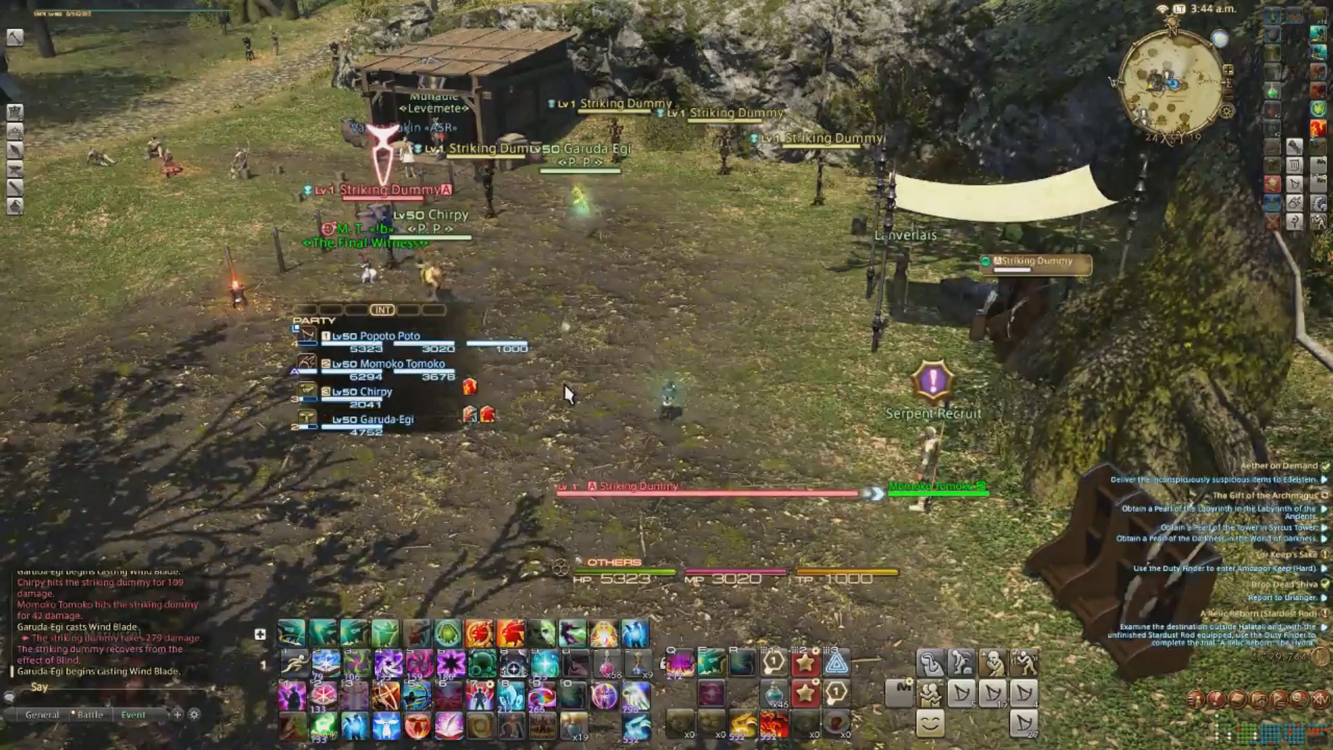
pyautogui.hotkey('alt', 'Tab')
pyautogui.doubleClick(411, 339)
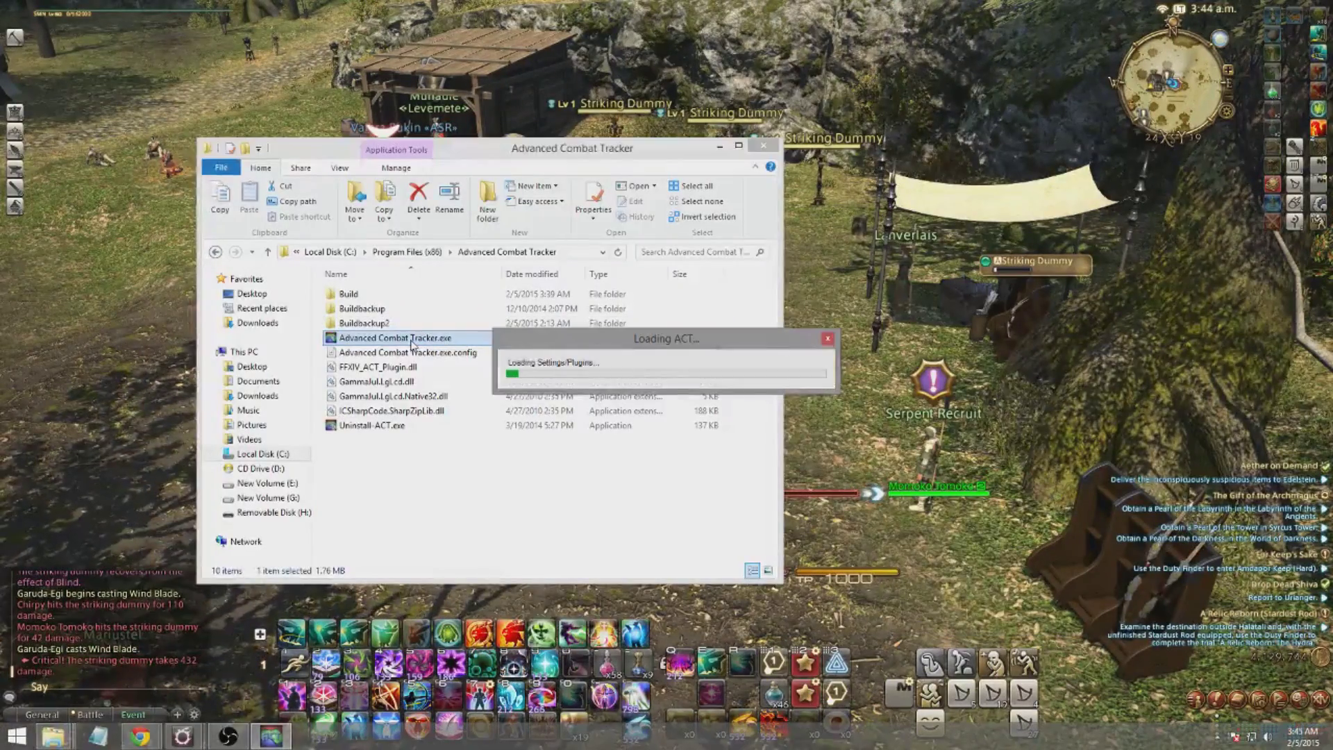
# Return to the game and check the columns of the widened DPS overlay during combat with the striking dummy.
pyautogui.click(284, 642)
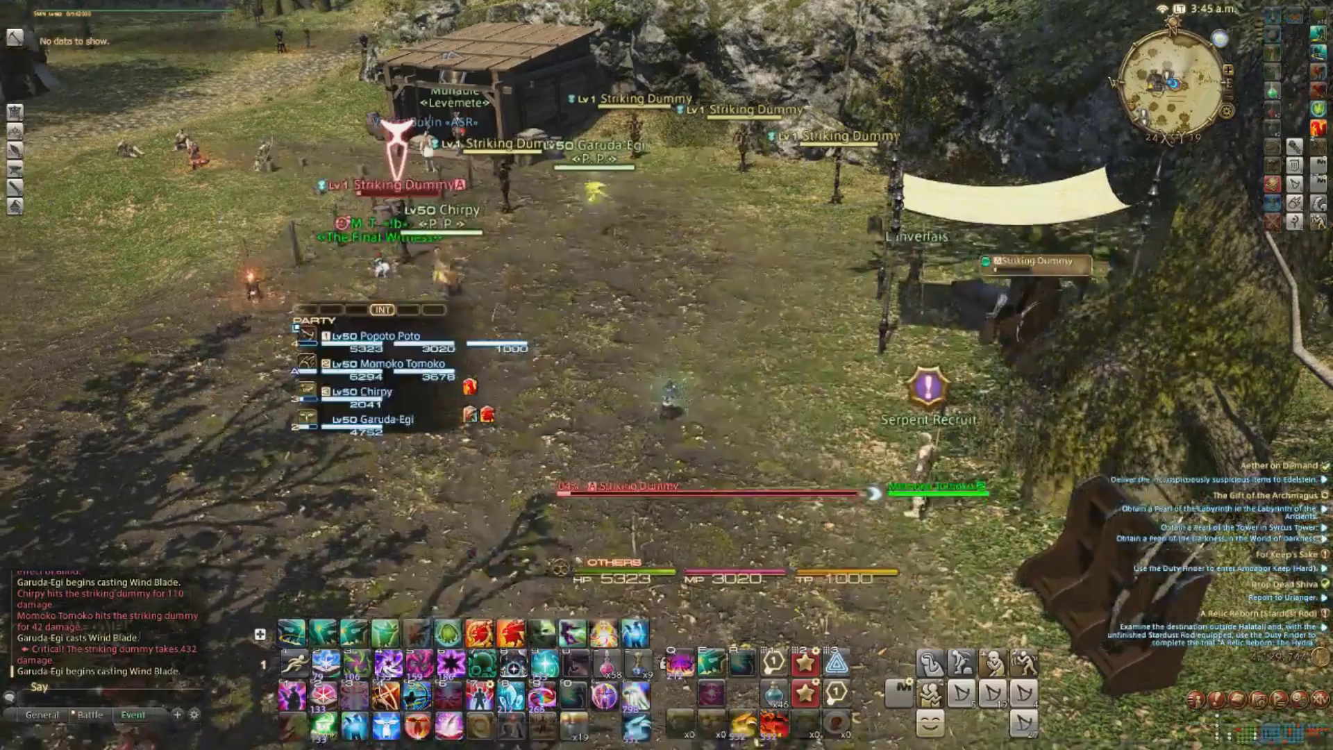
pyautogui.click(283, 642)
pyautogui.moveTo(283, 643); pyautogui.dragTo(322, 89)
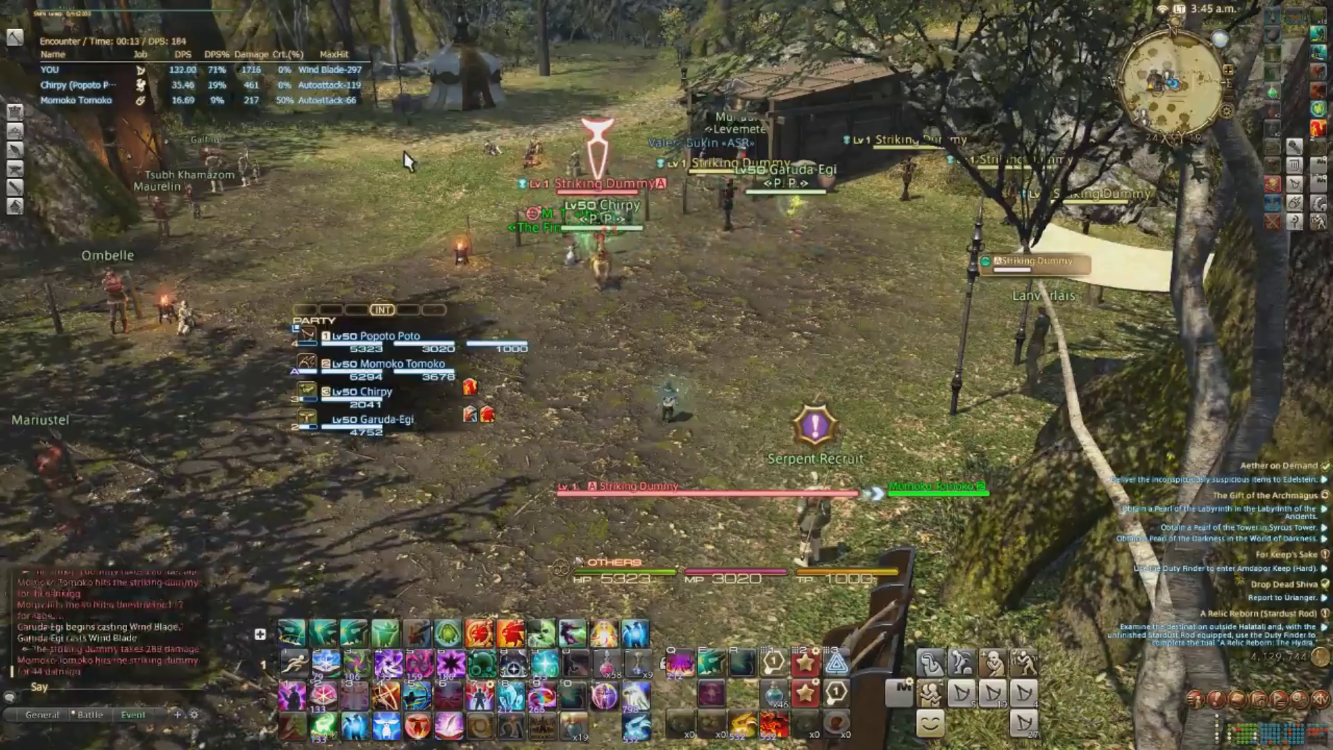
pyautogui.moveTo(404, 152); pyautogui.dragTo(407, 206)
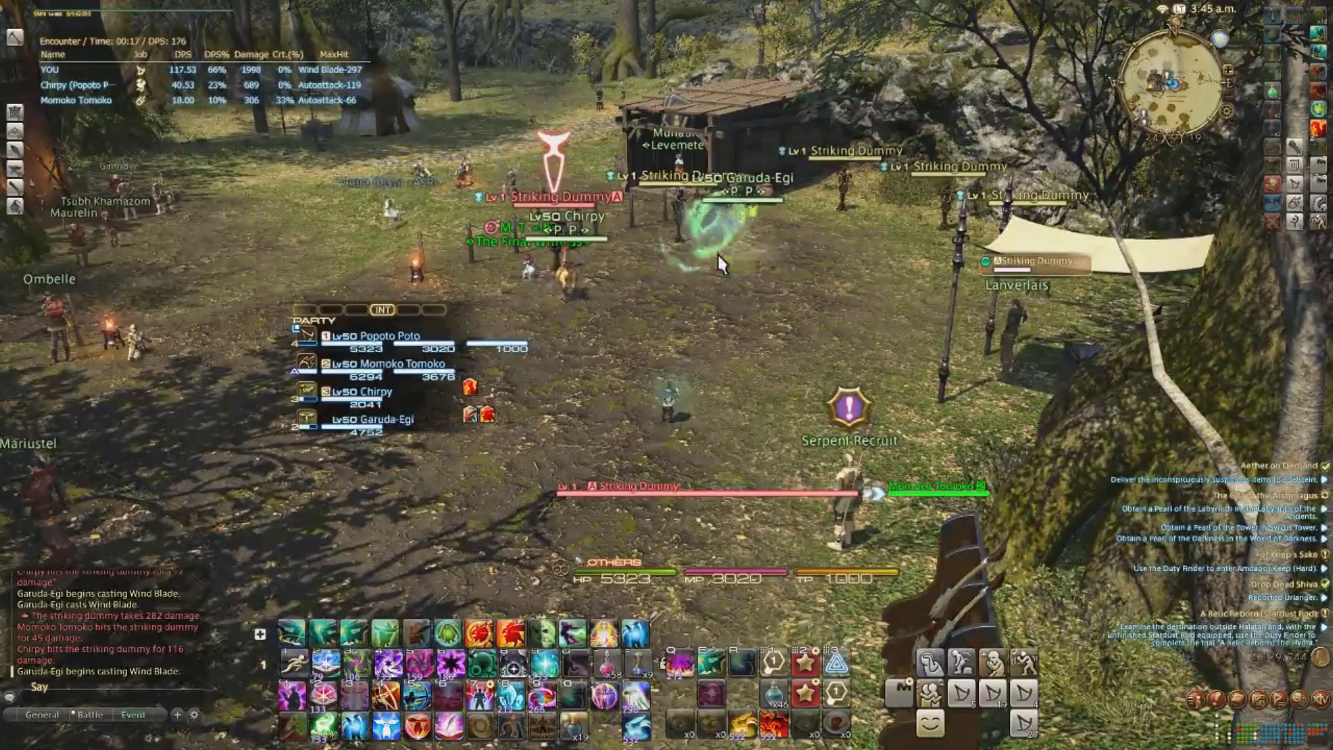